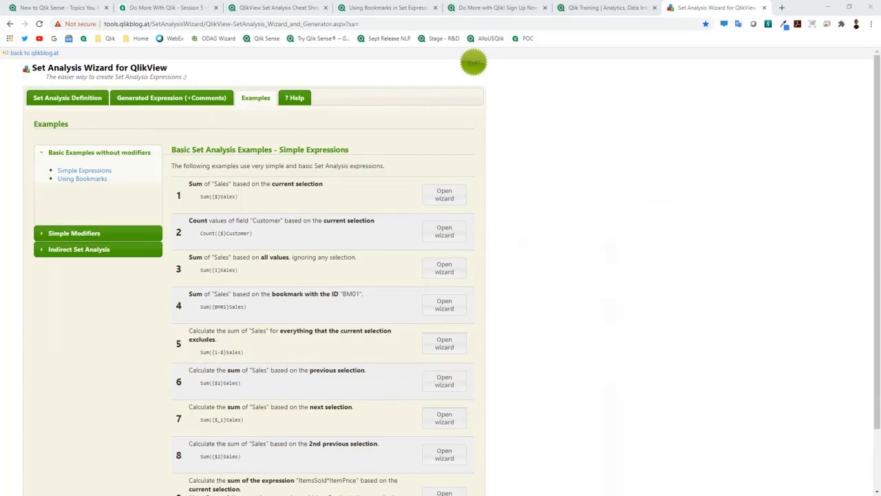
Step: Look through the Qlik Community tabs, from the New to Qlik Sense topics to the Qlik training page
click(75, 9)
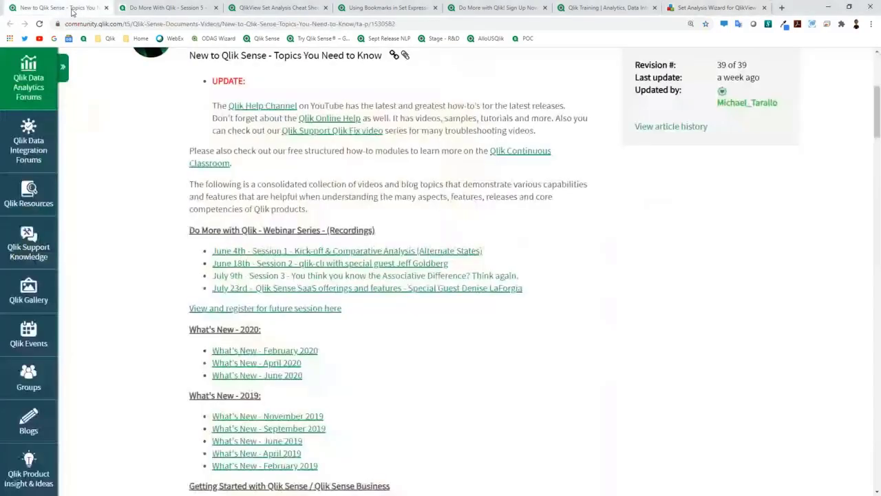
click(136, 9)
click(258, 8)
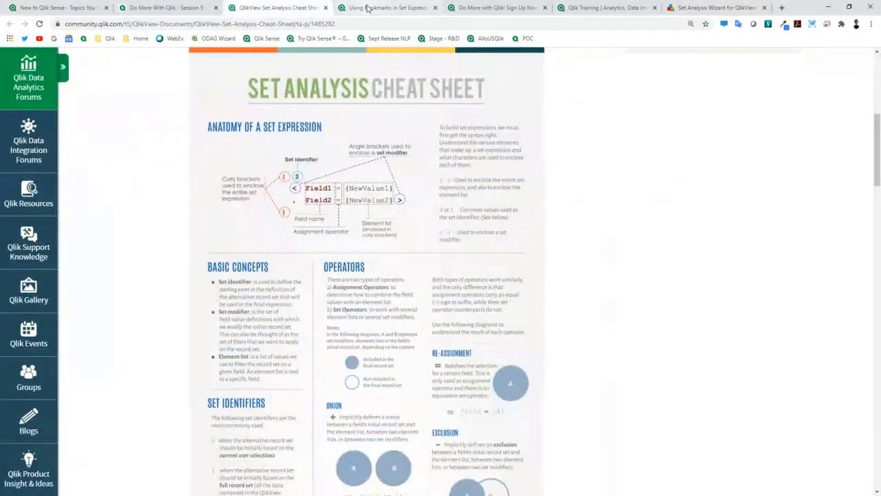
click(368, 8)
click(495, 9)
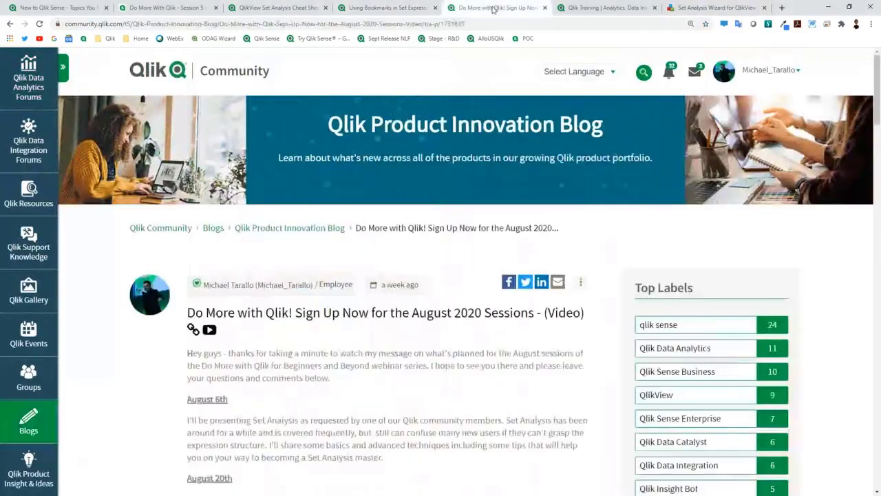
click(618, 8)
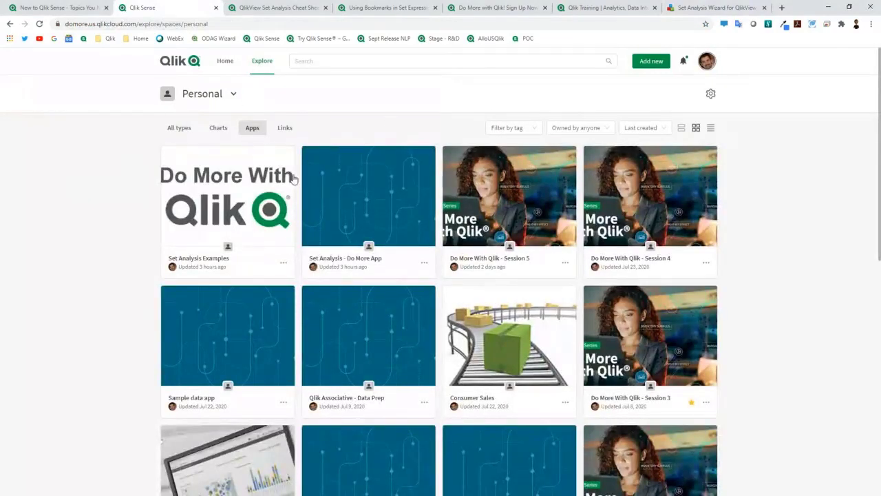
mouse_move(356, 201)
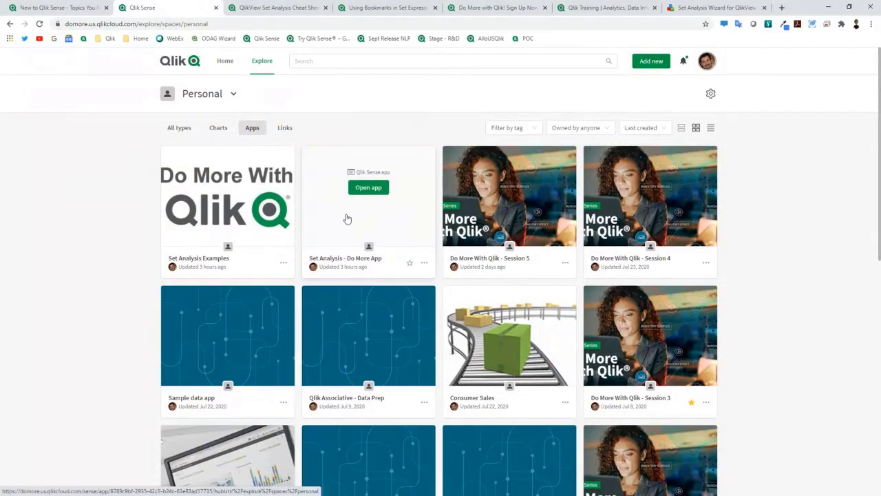
click(236, 210)
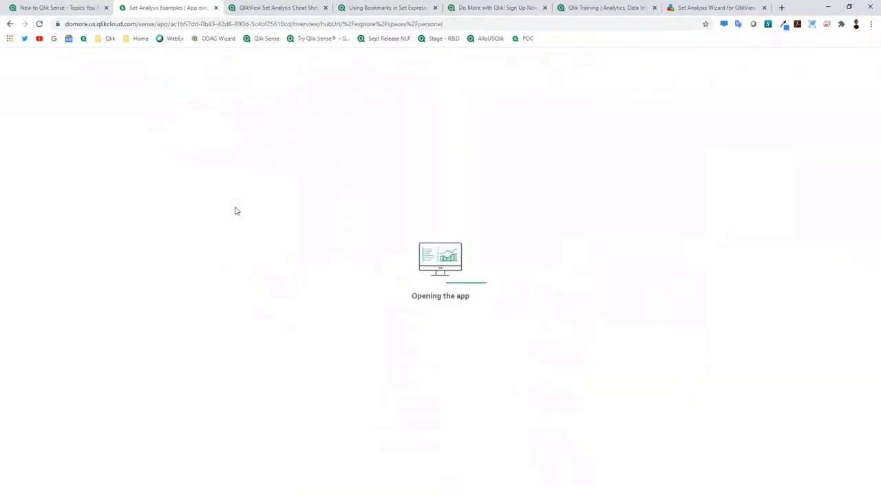
click(55, 342)
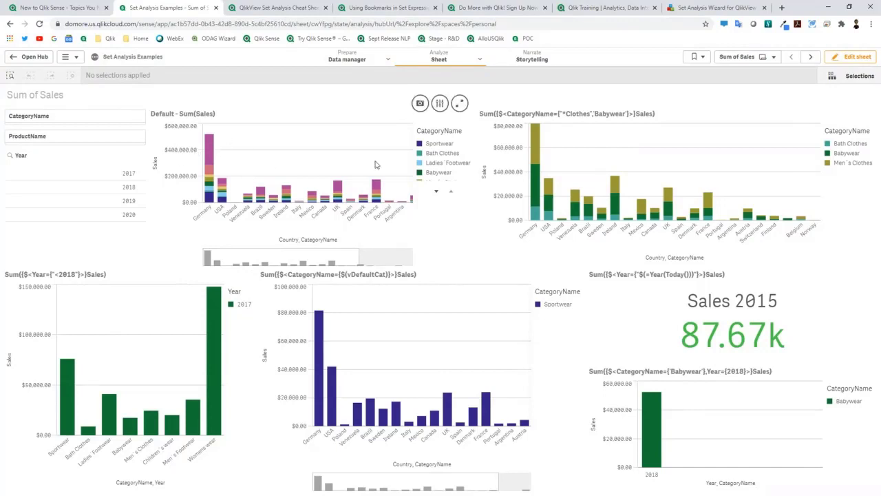
mouse_move(327, 202)
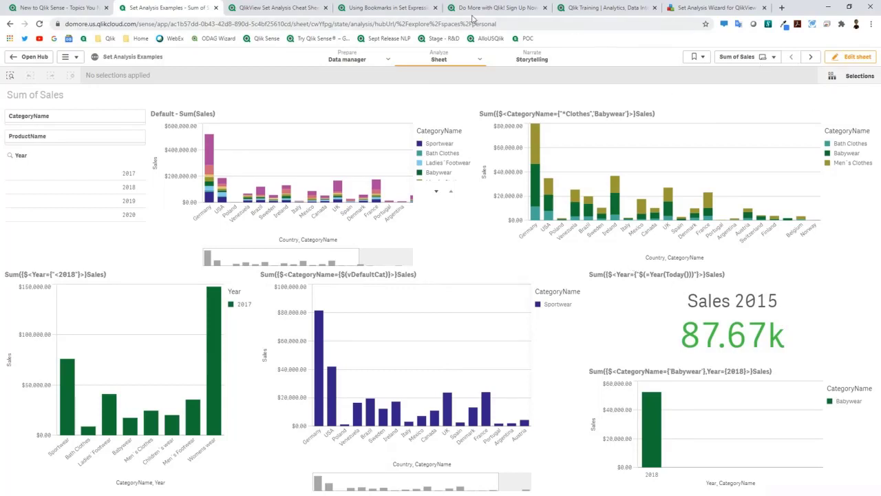
click(40, 58)
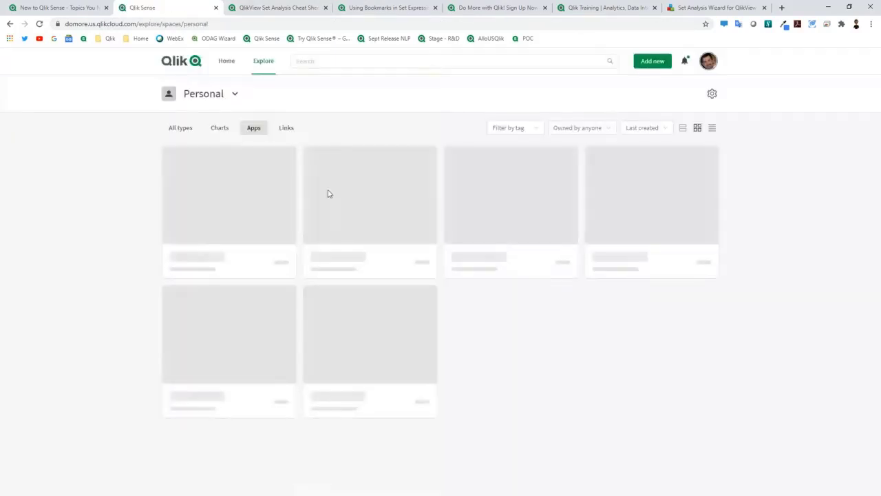
Step: In the Set Analysis - Do More App, create an empty sheet named My new sheet and edit it
click(360, 216)
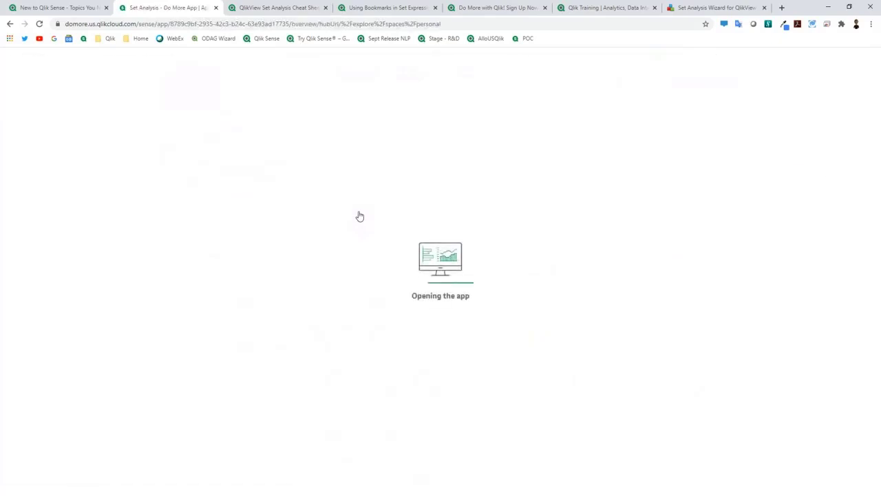
click(49, 316)
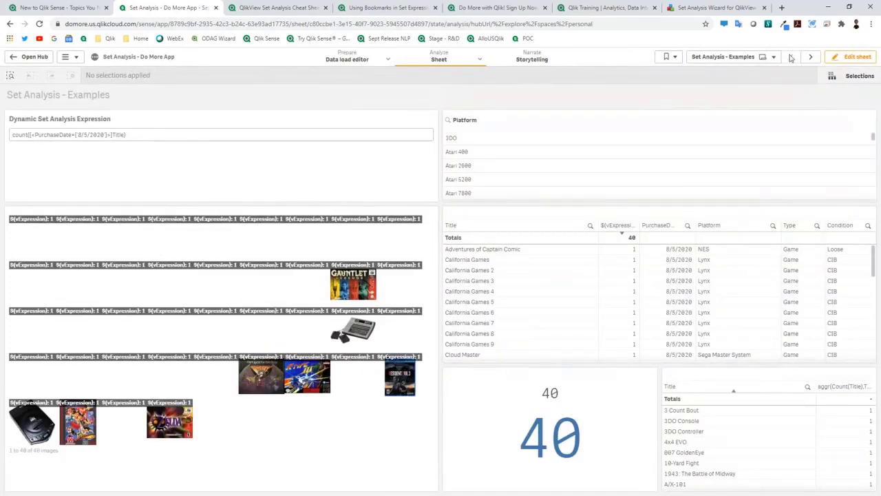
click(735, 58)
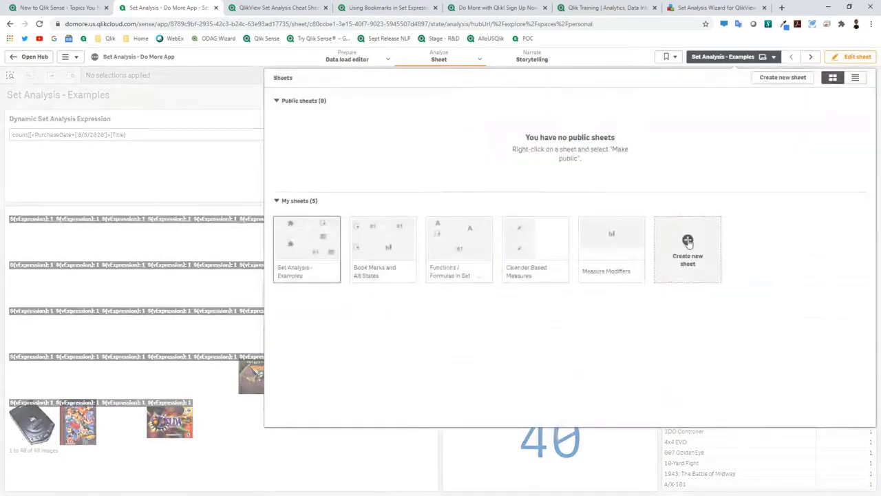
click(688, 241)
click(689, 248)
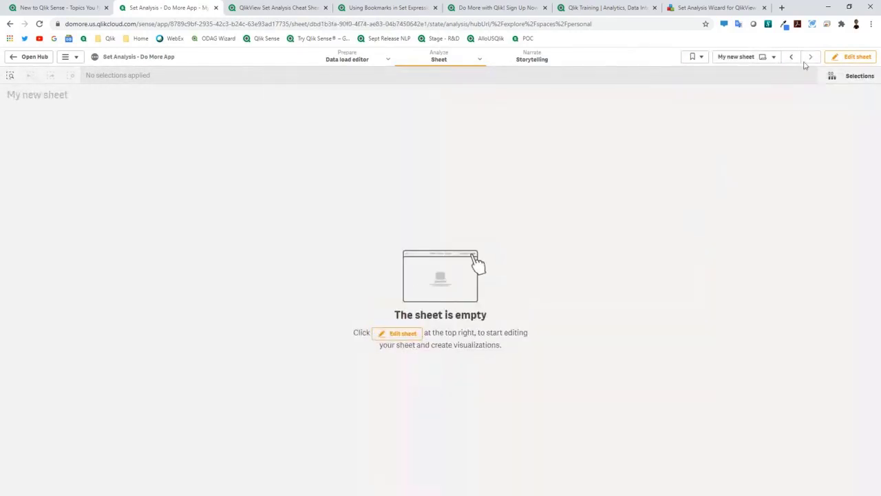
click(848, 61)
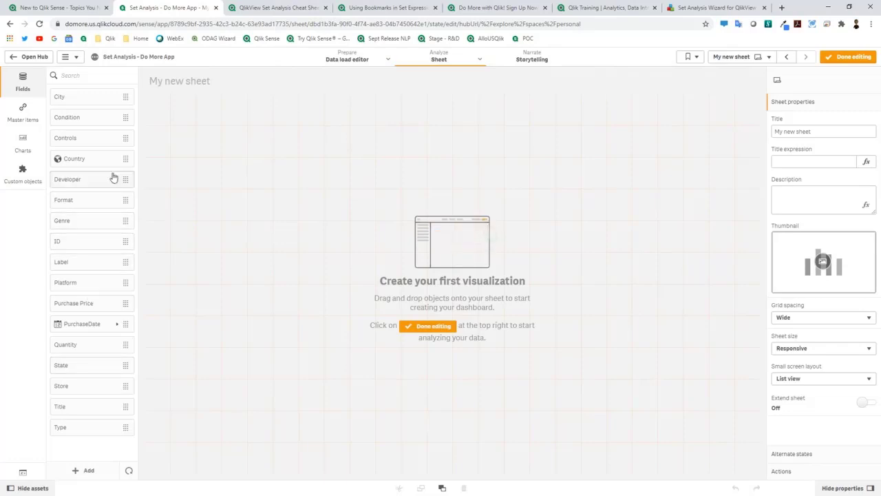
Step: Ask Insight Advisor 'count Title' to get the distinct title count of 692
mouse_move(434, 64)
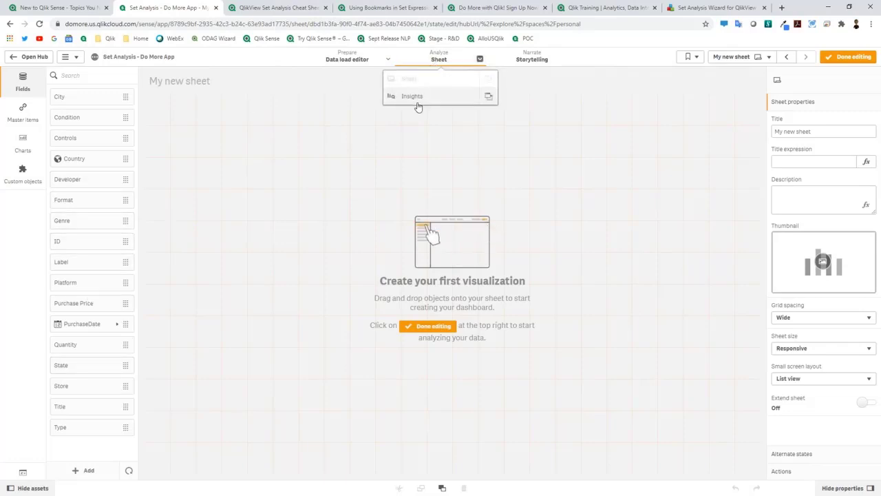
click(417, 101)
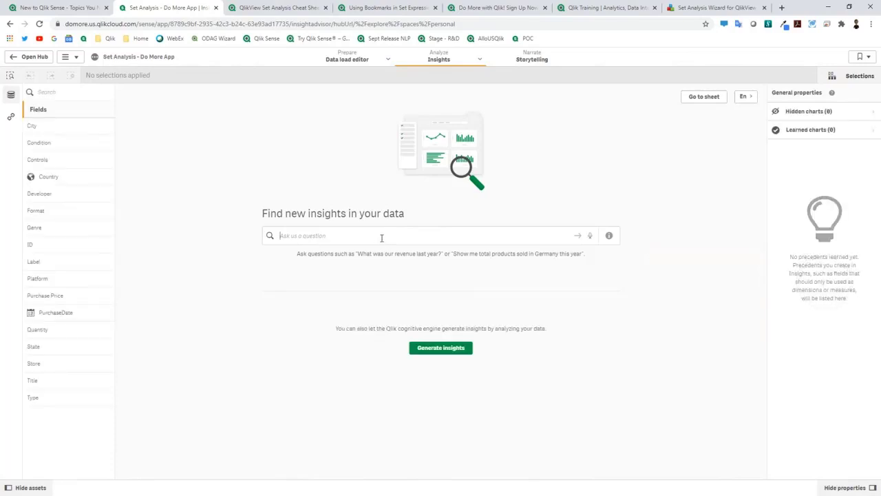
click(381, 235)
text(count)
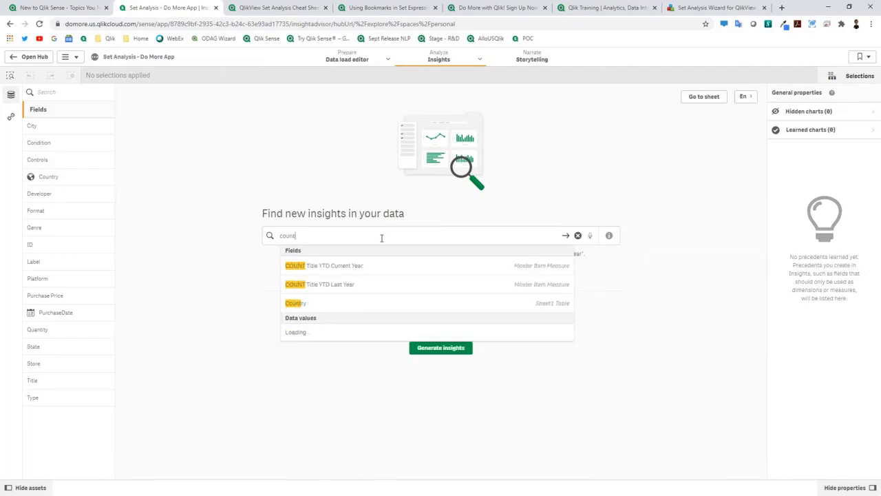
text( titl)
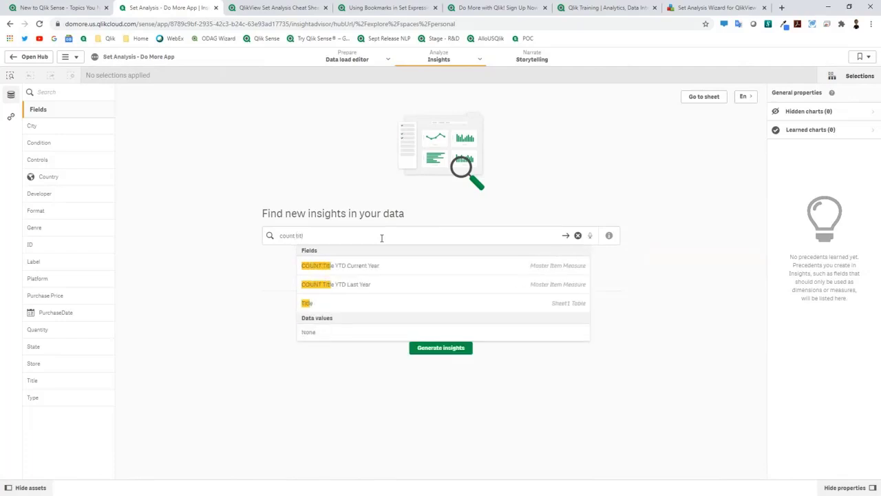
key(Return)
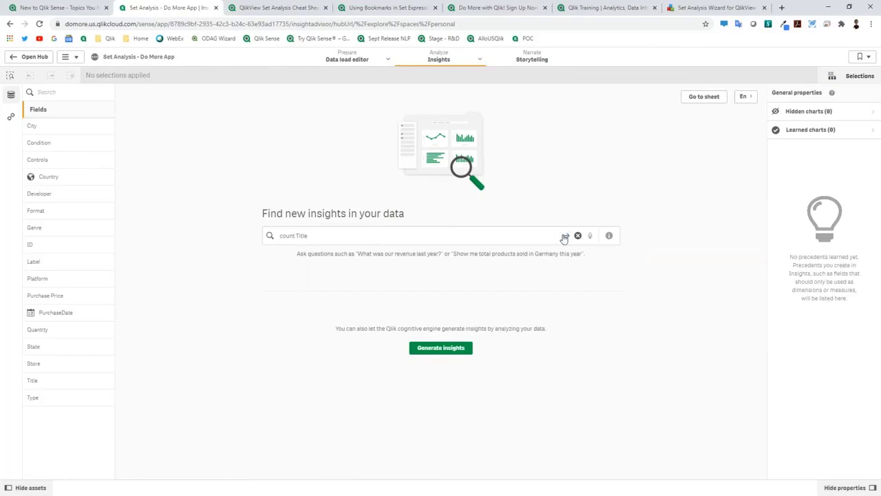
click(539, 236)
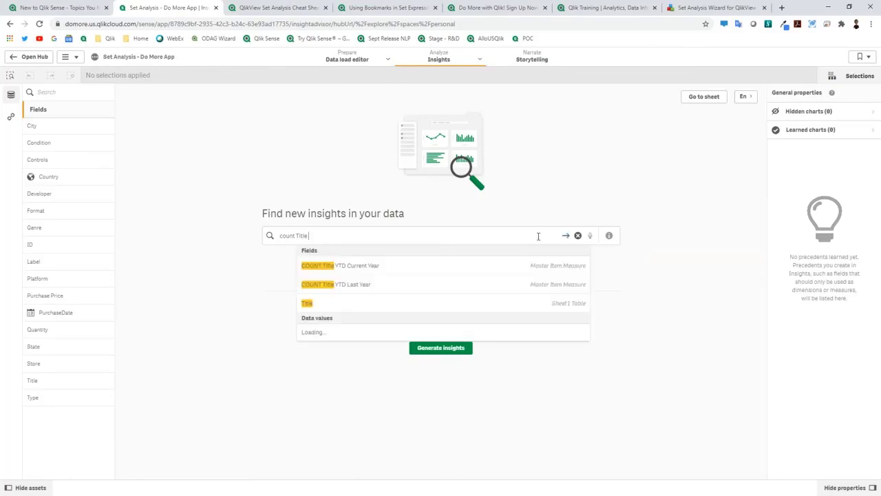
key(Return)
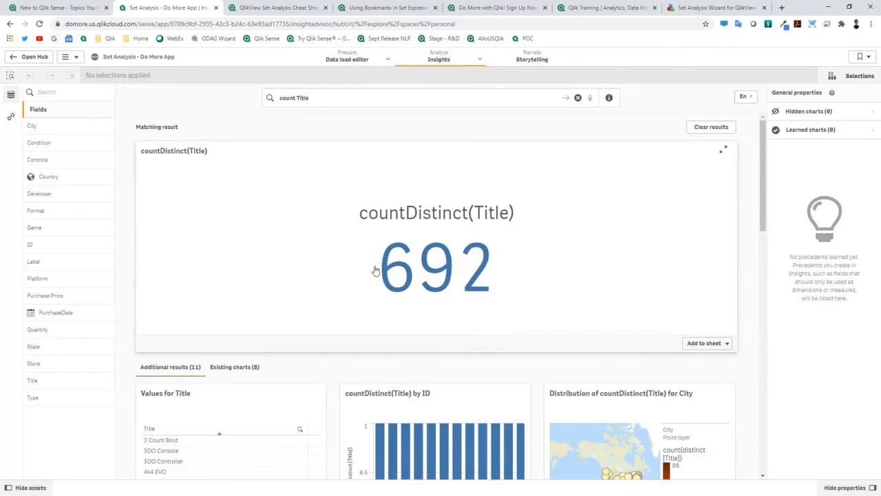
Step: Add the countDistinct(Title) KPI result to My new sheet and return to the sheet
click(704, 343)
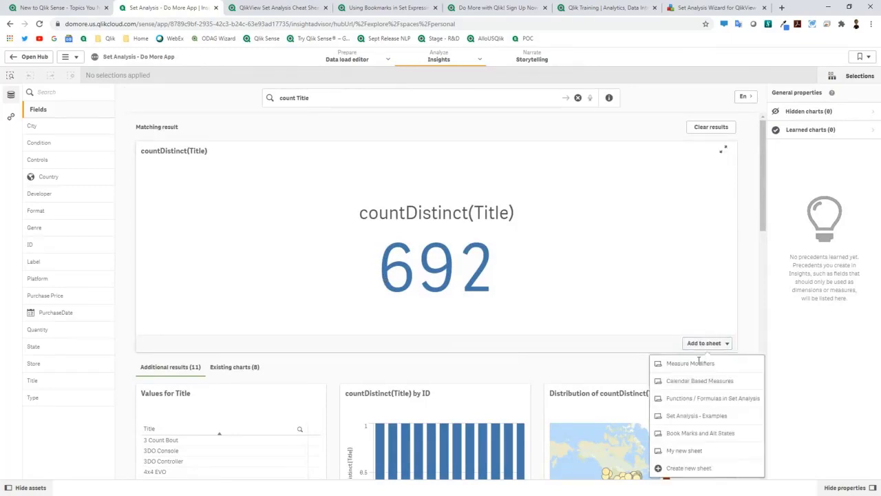
click(686, 450)
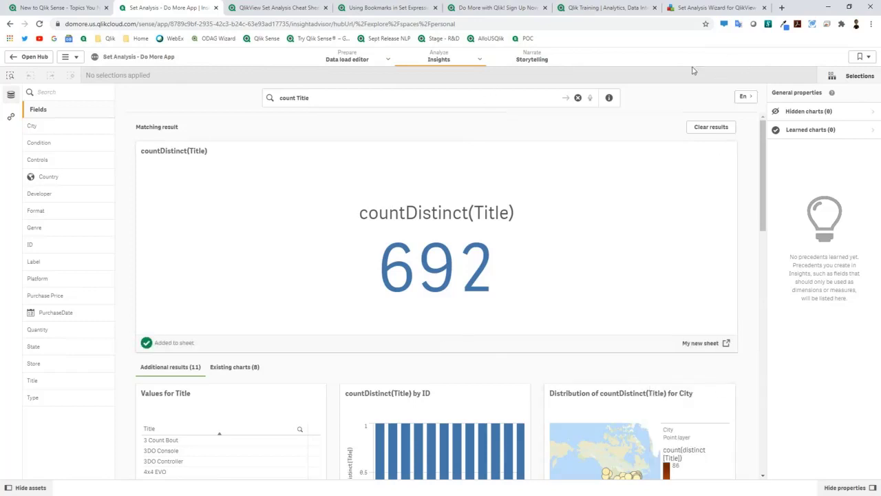
mouse_move(441, 59)
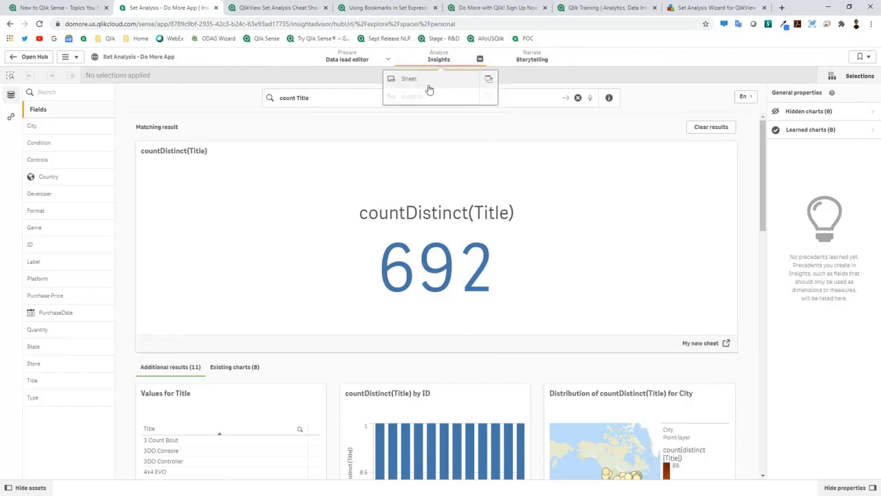
click(431, 85)
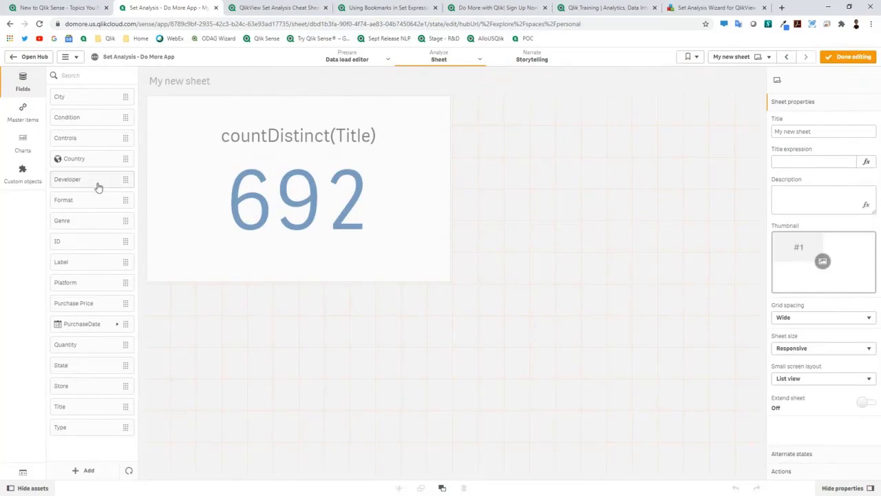
Step: Place a Platform filter pane beneath the 692 KPI and leave edit mode
drag(88, 284, 204, 363)
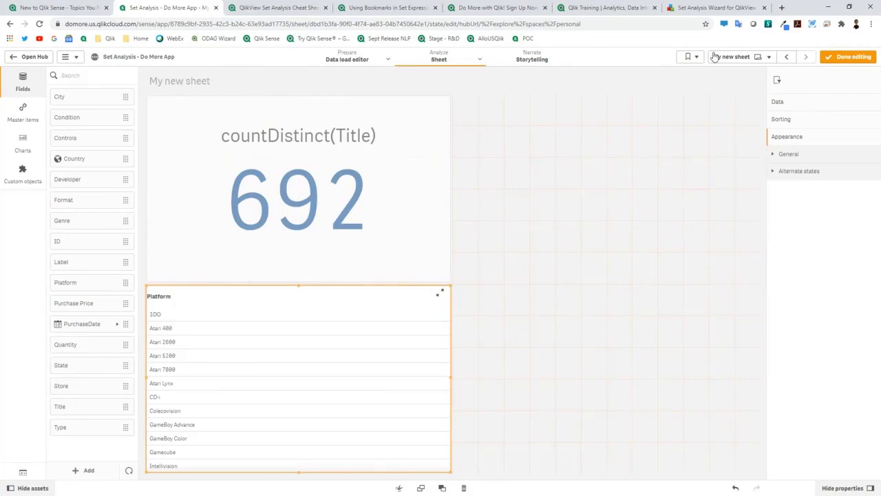
click(845, 62)
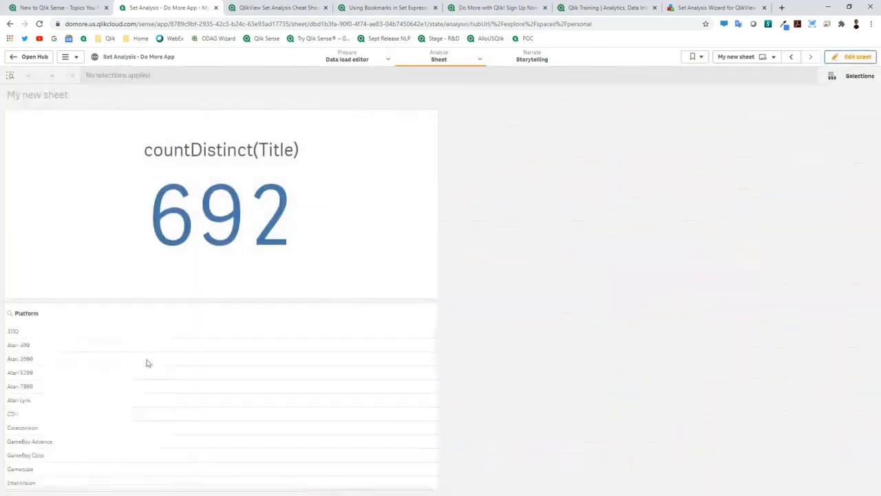
Step: Toggle Atari 2600 and Atari 5200 in the Platform filter to watch the title count change
click(41, 364)
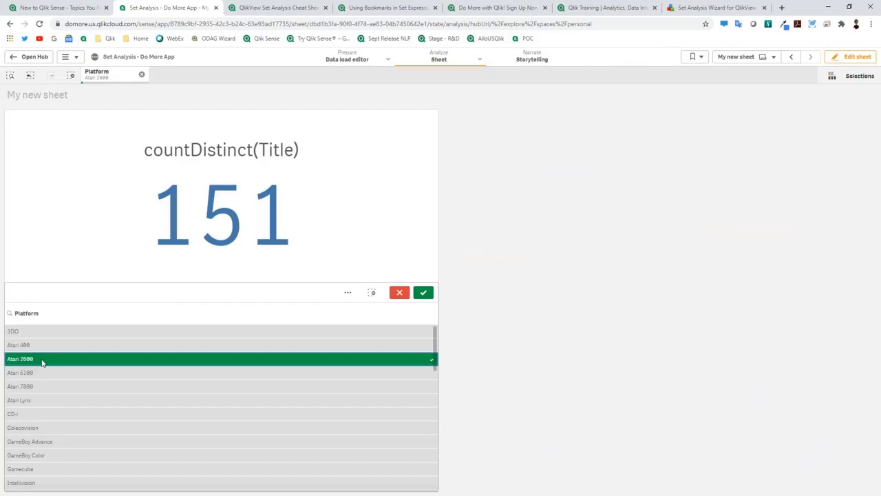
click(41, 364)
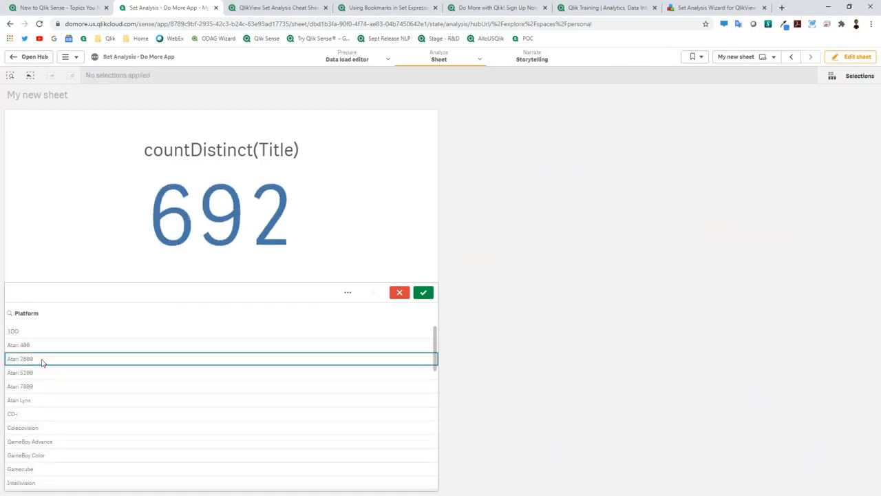
click(41, 363)
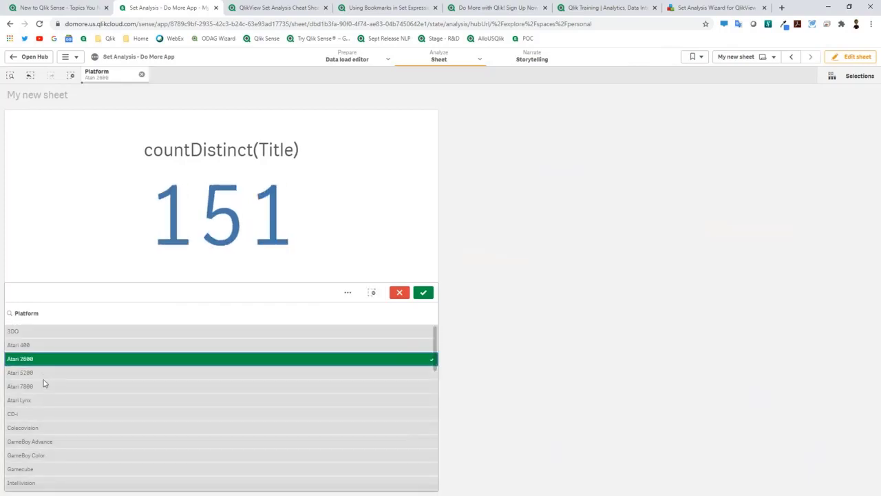
click(45, 369)
click(44, 369)
click(44, 364)
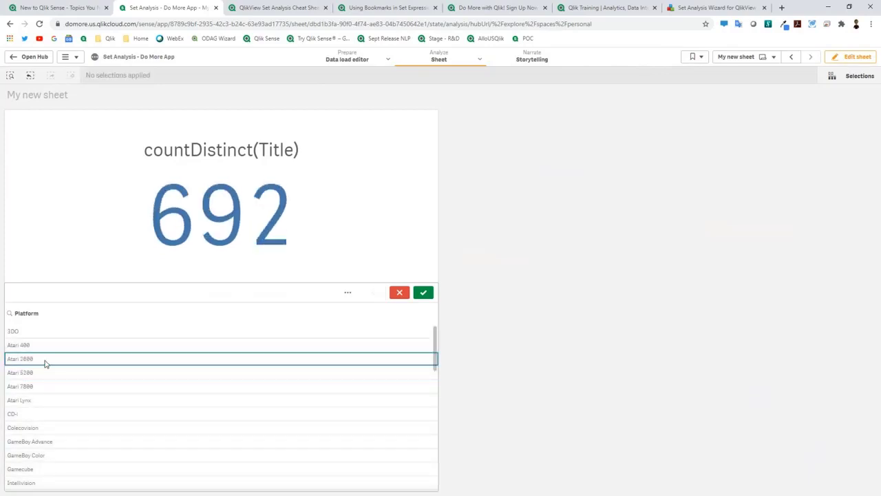
click(45, 363)
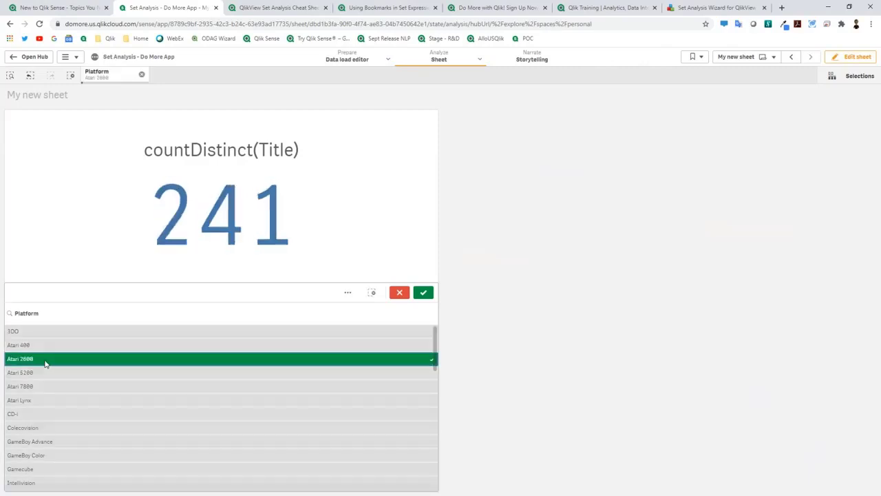
click(175, 358)
Step: Try combinations of Atari 2600, 5200 and 7800, then clear all platforms and resume editing
click(143, 387)
click(109, 372)
click(107, 359)
click(106, 361)
click(106, 370)
click(108, 385)
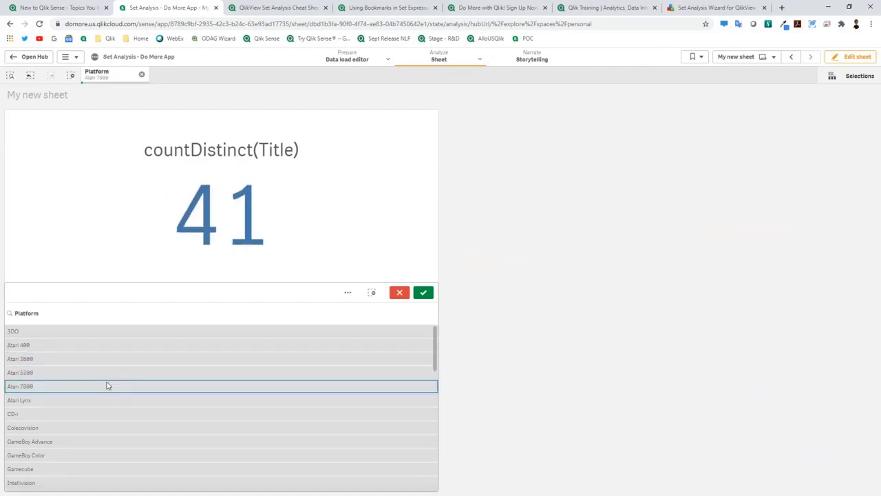
click(104, 359)
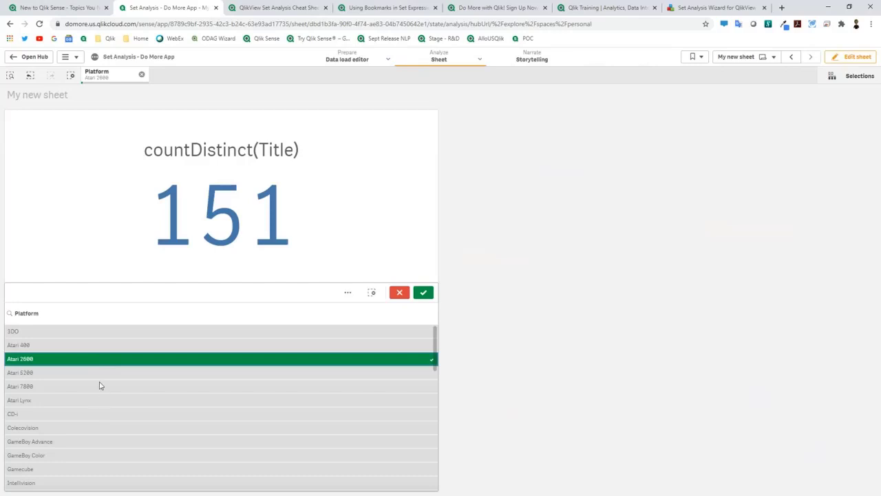
click(100, 386)
click(97, 384)
click(95, 360)
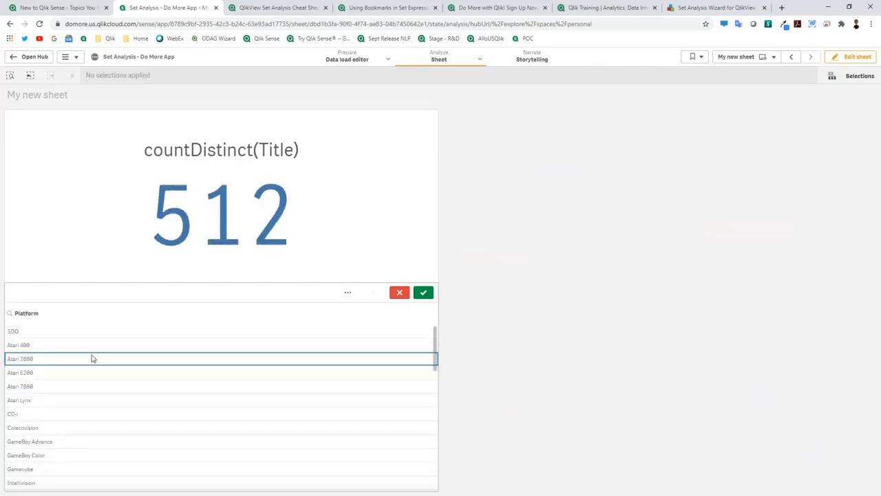
click(283, 224)
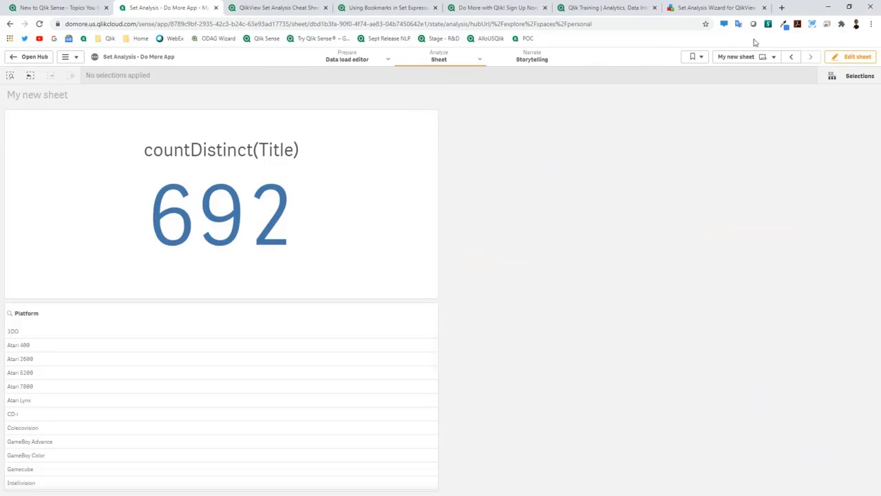
click(857, 57)
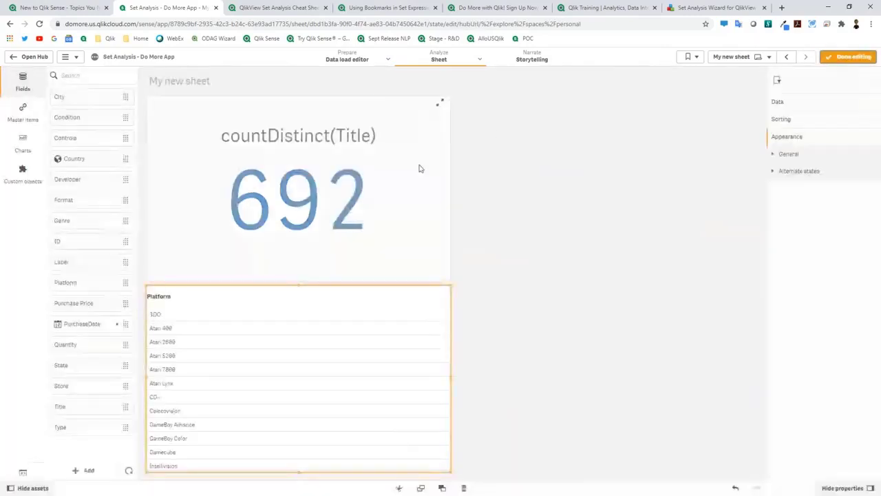
Step: Open the countDistinct(Title) KPI measure's expression editor and enlarge the page
click(396, 182)
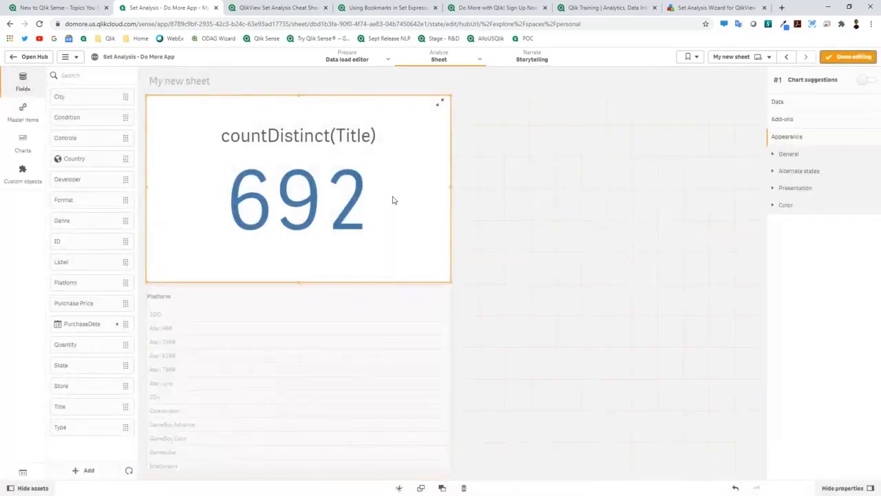
click(779, 104)
click(796, 142)
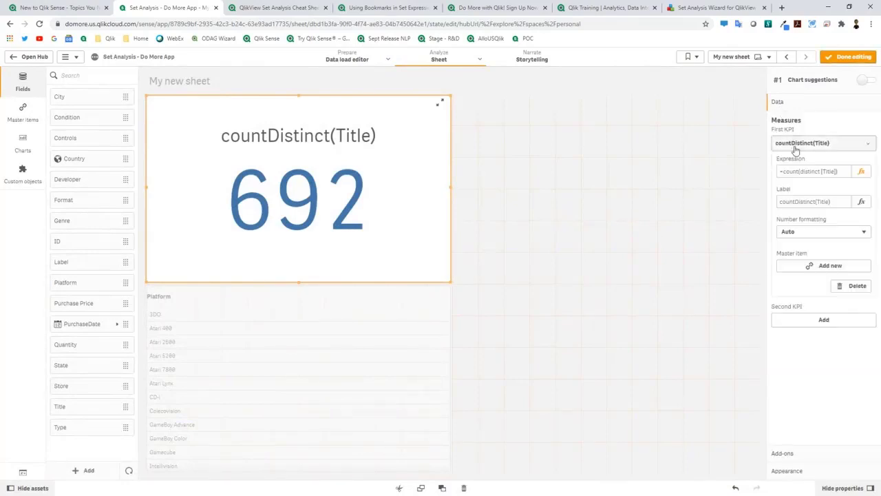
click(863, 172)
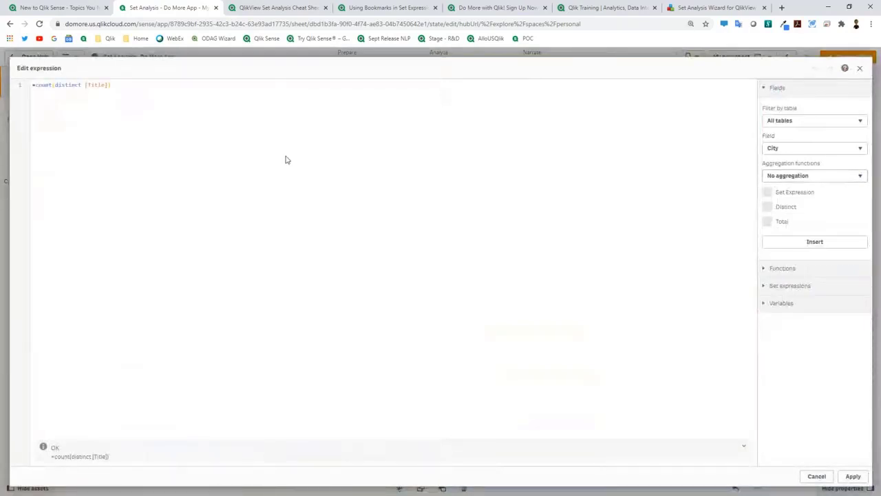
key(ctrl+plus)
key(ctrl+plus)
key(ctrl+plus)
key(ctrl+plus)
key(ctrl+plus)
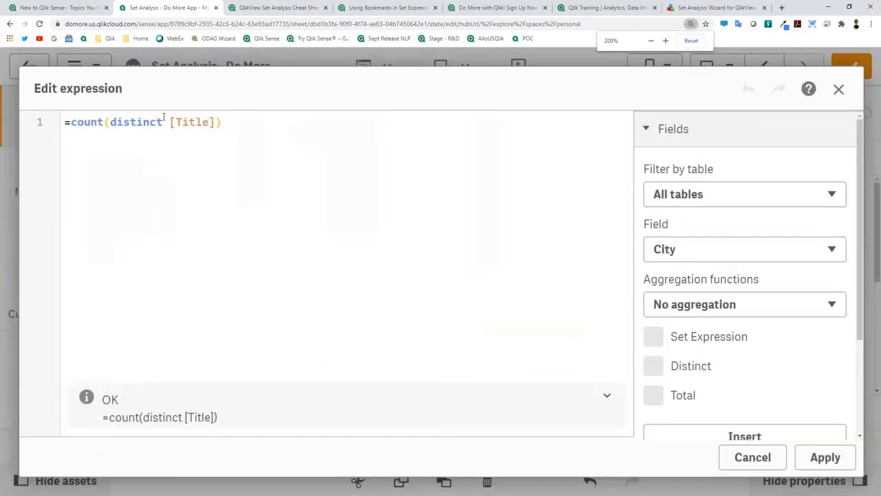
Step: Insert {<Platform={'Atari 2600'}>} into the count and apply it, so the KPI shows 151
click(111, 122)
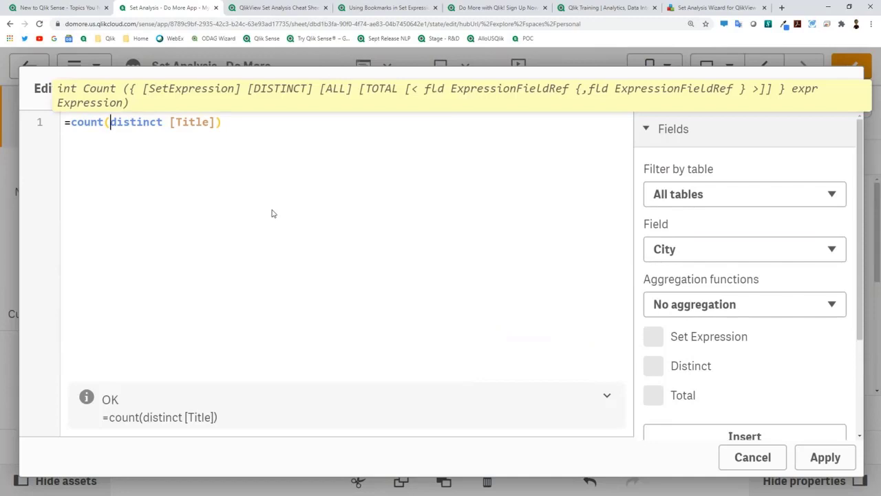
text({})
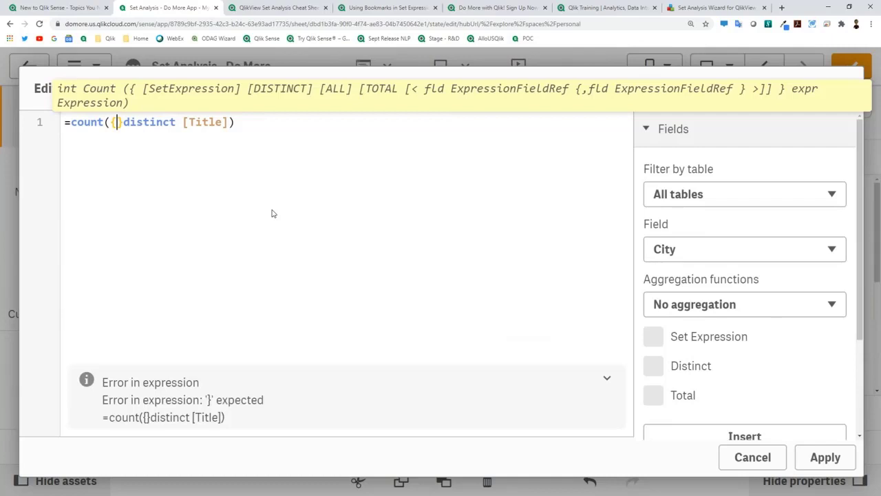
text(<>)
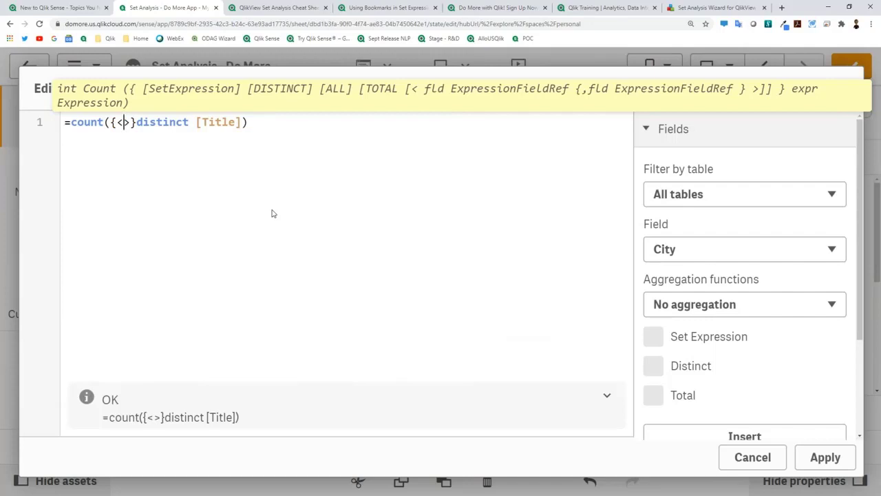
text(Pl)
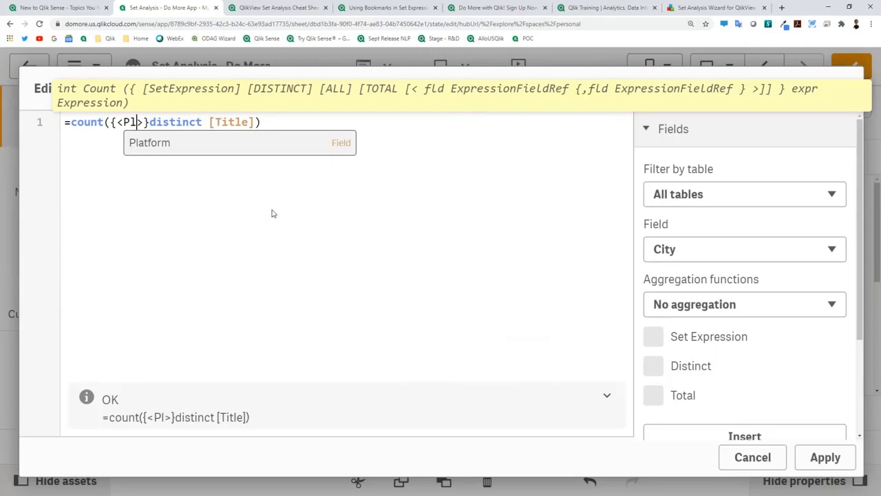
key(Return)
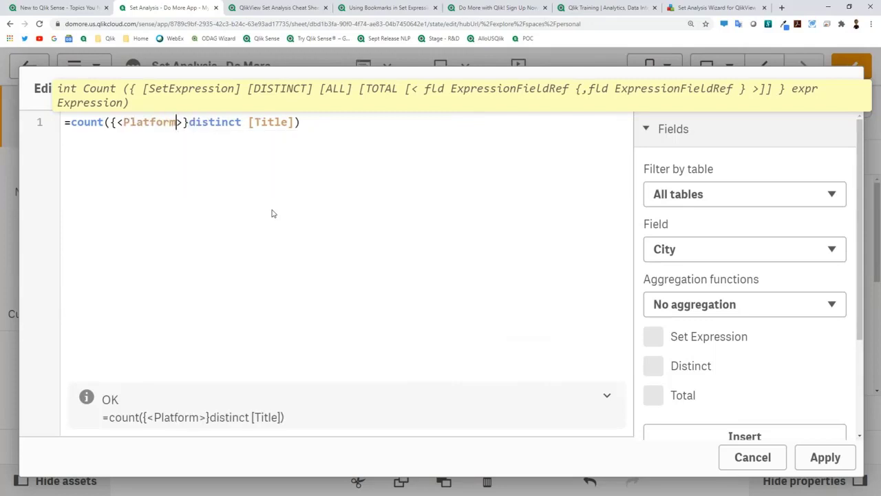
text(=)
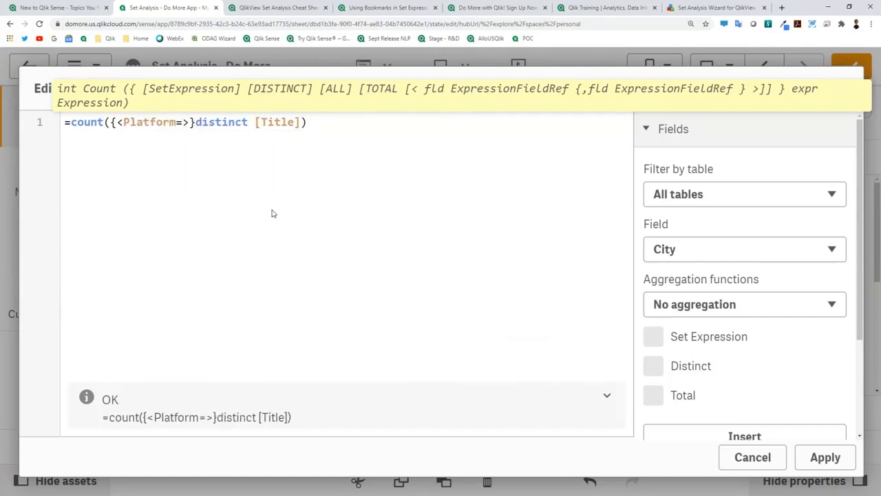
text({)
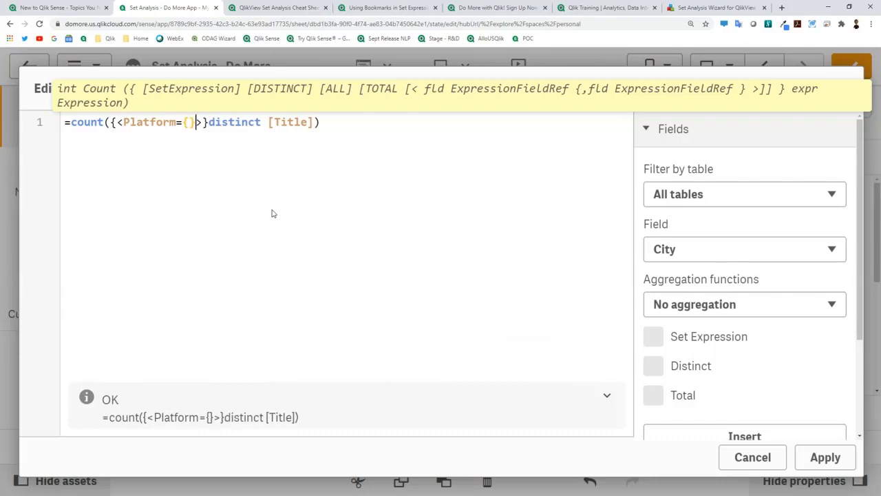
key(Left)
text(')
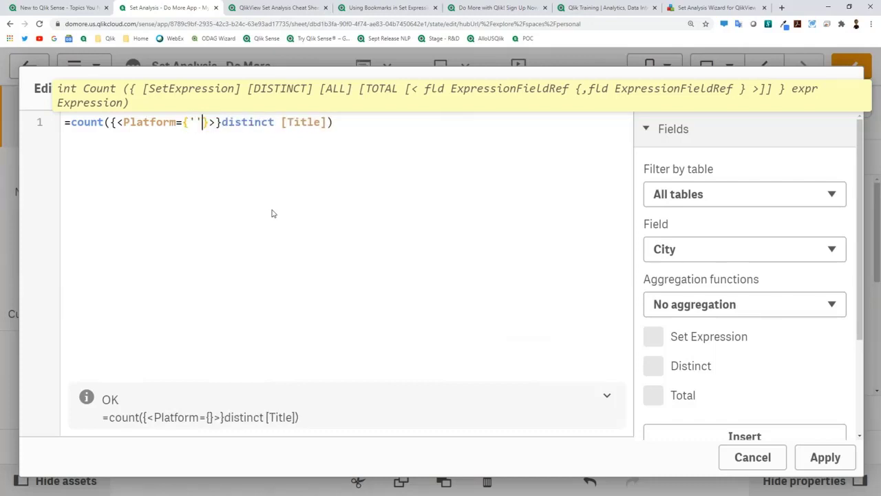
text(NES)
key(BackSpace)
key(BackSpace)
key(BackSpace)
text(Atari 2600)
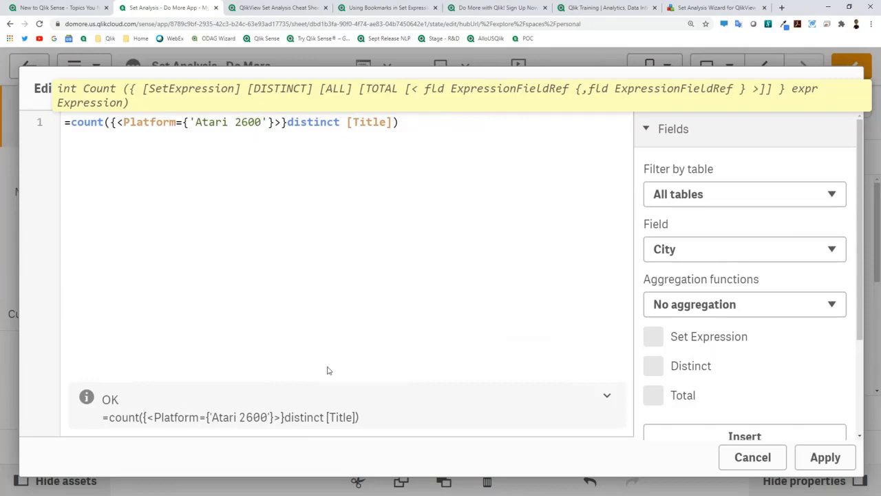
click(825, 457)
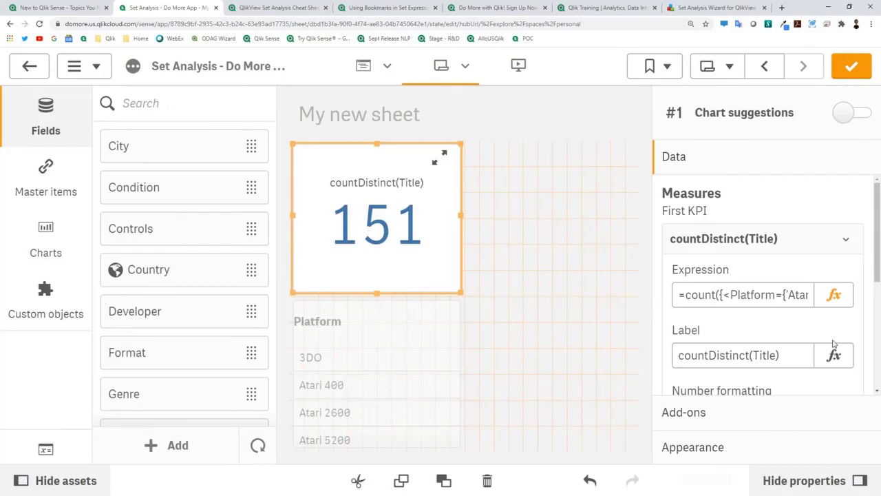
Step: Under the Atari 2600 expression, write a second line Count({<>}Title) followed by blank lines
click(834, 295)
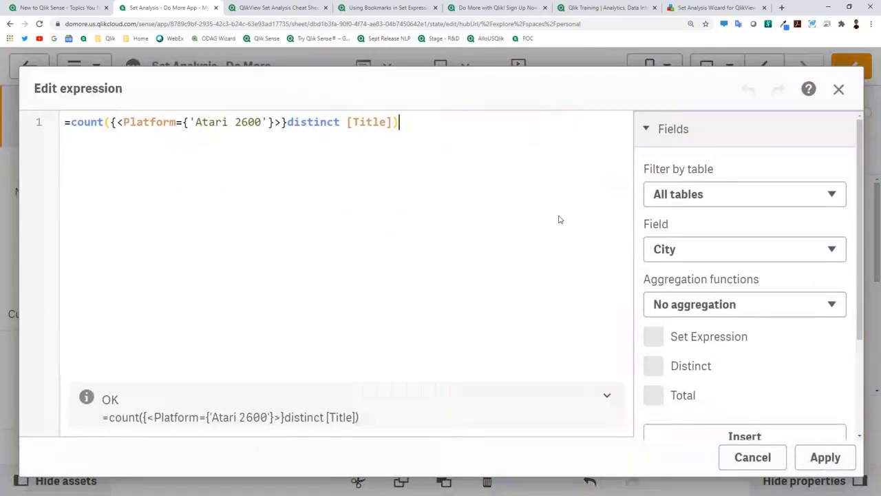
key(Return)
key(Return)
text(sum)
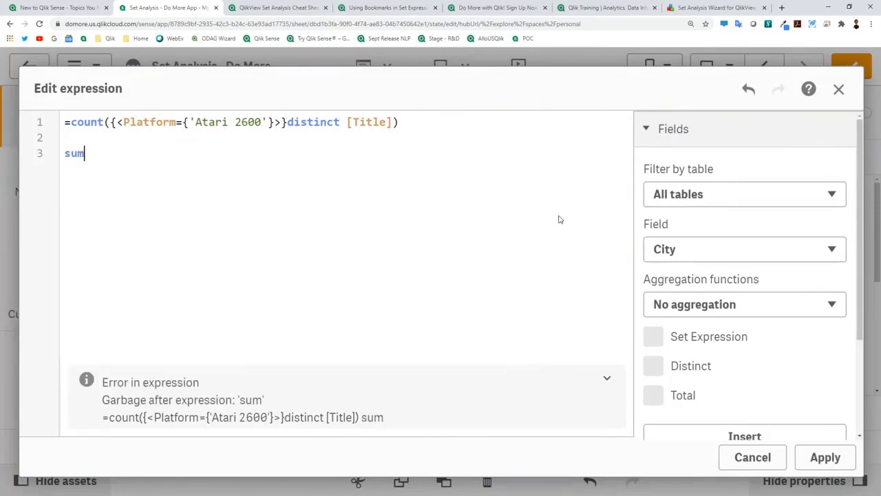
text((Tit)
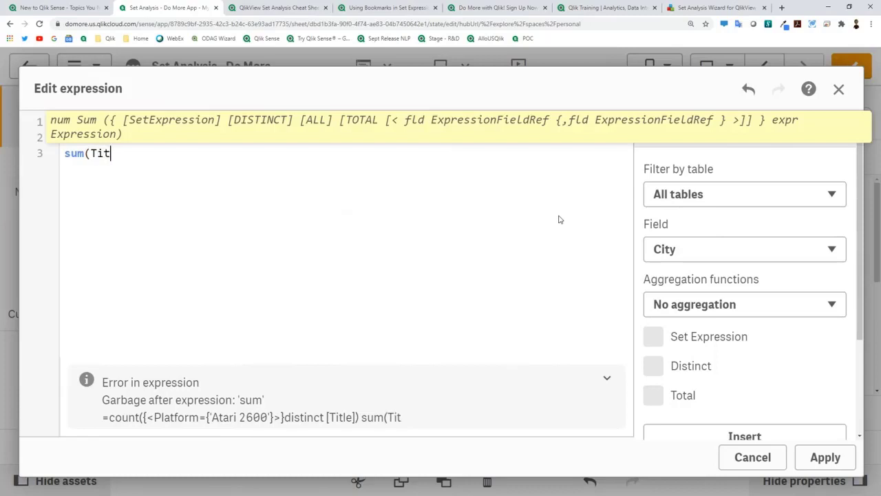
key(shift+Home)
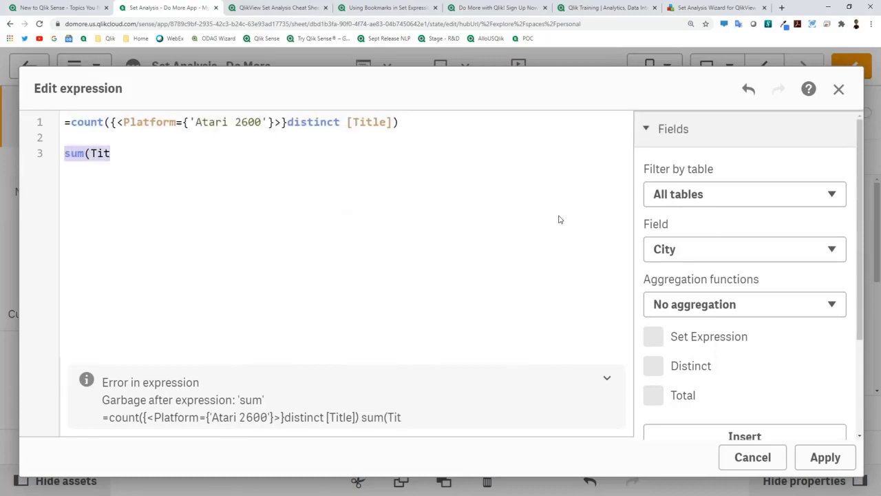
text(Count(Title)
text())
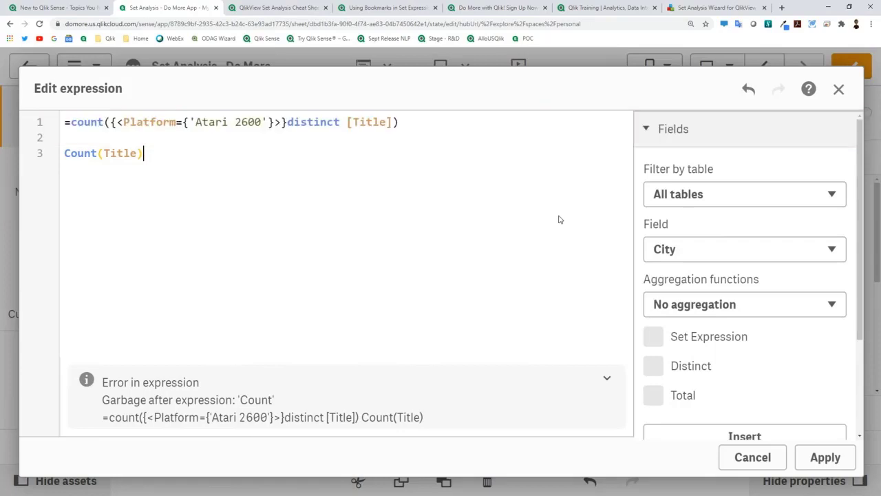
key(Left)
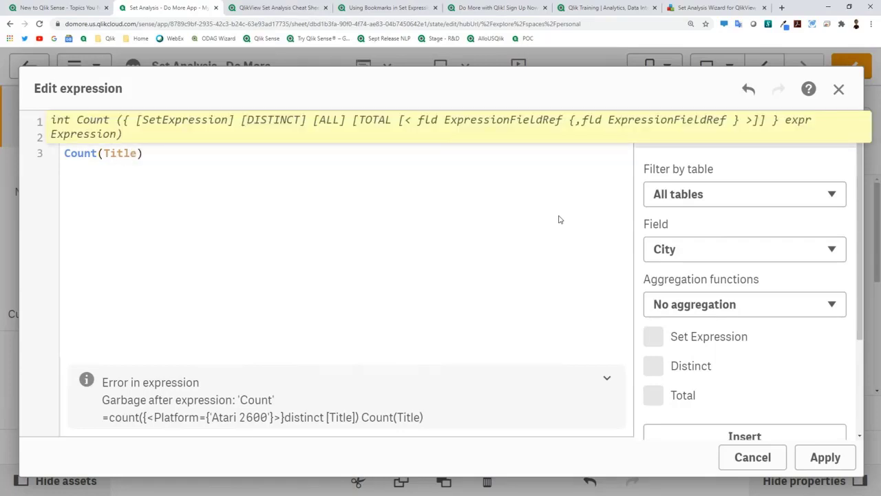
key(Left)
key(Left)
text({)
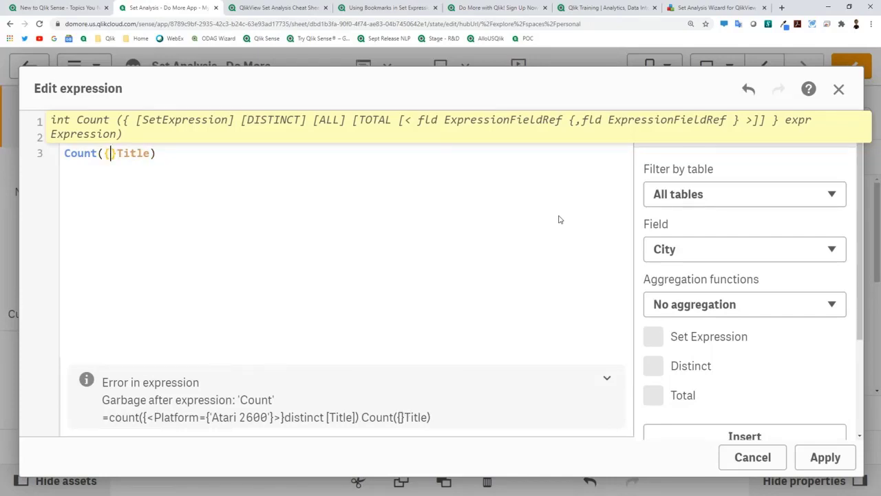
text(<>)
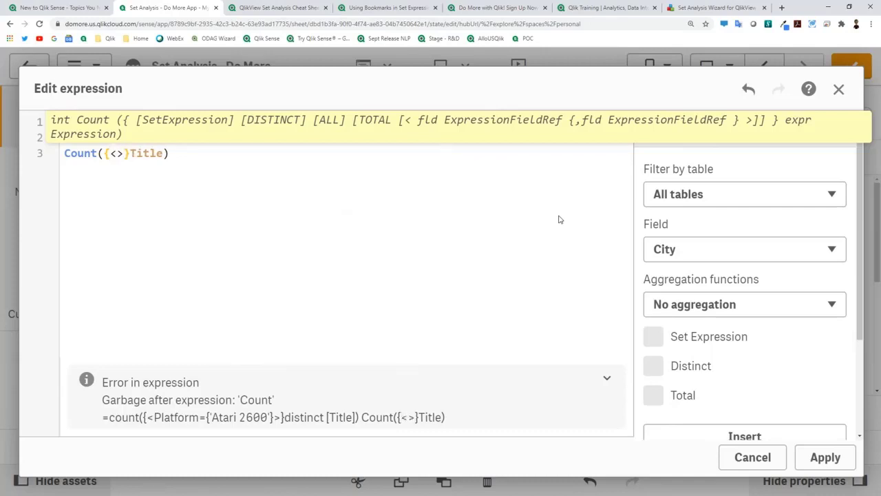
key(End)
key(Return)
key(Return)
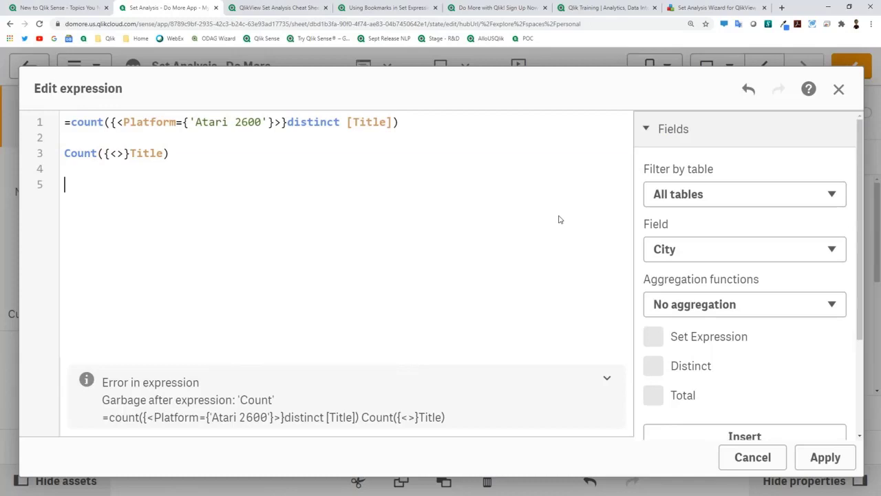
Step: Draft a Sum({<year={''}>}Sales) line in the expression editor
text(count(Sales)
key(Home)
key(Delete)
key(Delete)
key(Delete)
key(Delete)
key(Delete)
key(Delete)
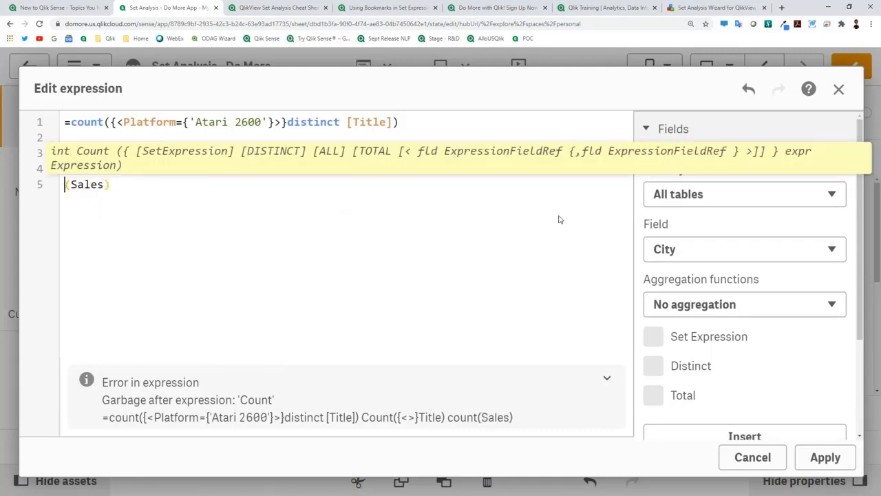
text(Sum()
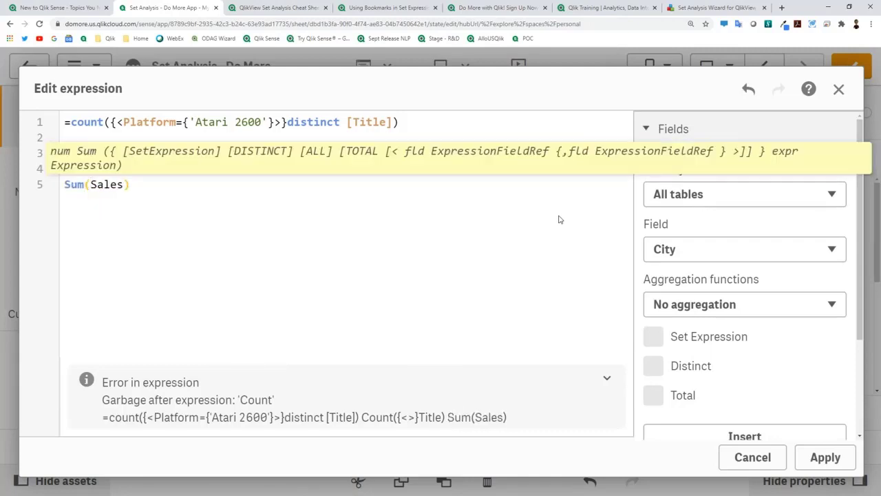
text({})
key(Left)
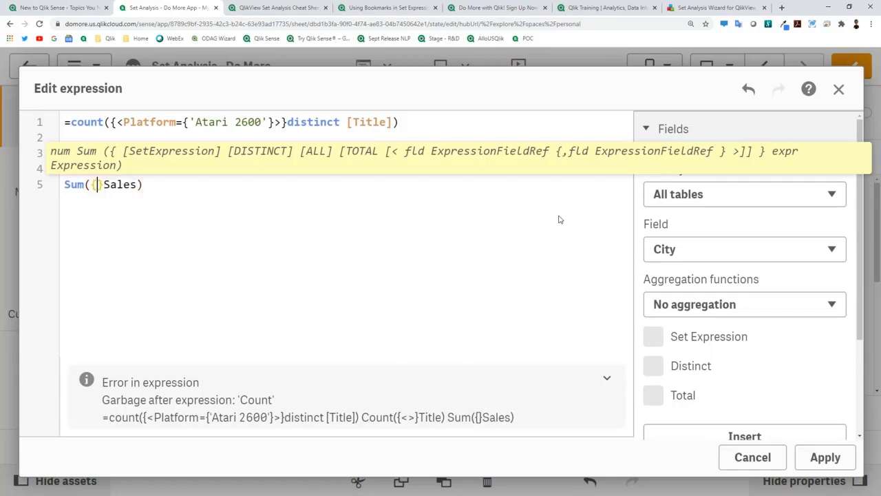
text(<>)
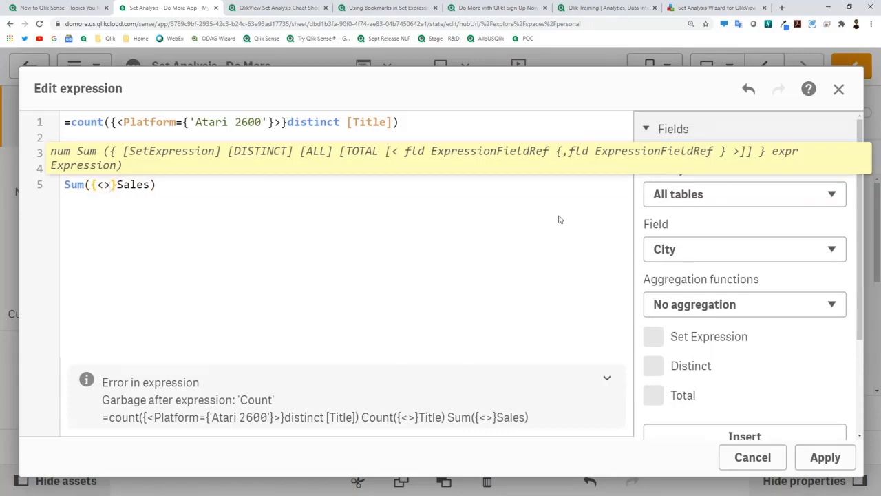
key(Left)
text(year)
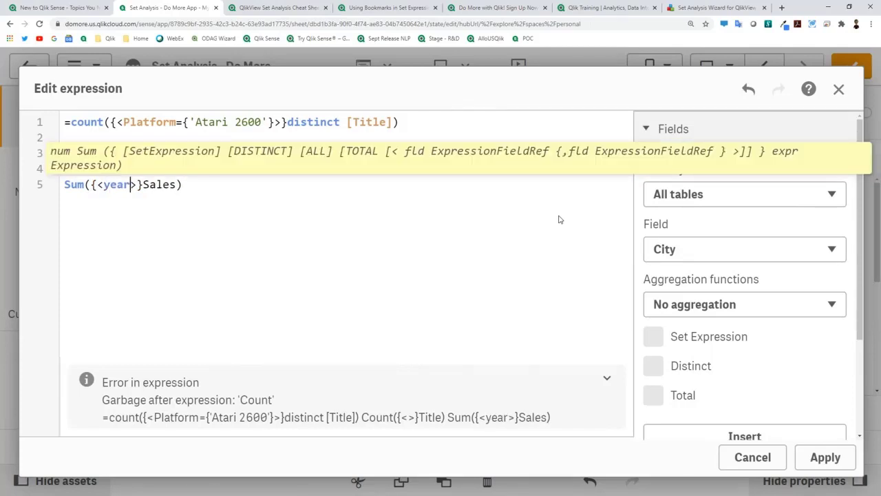
text(=)
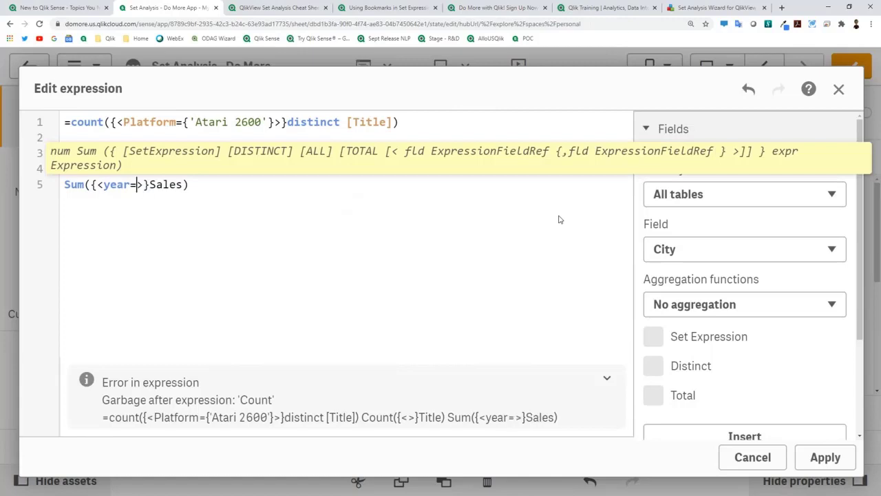
text({)
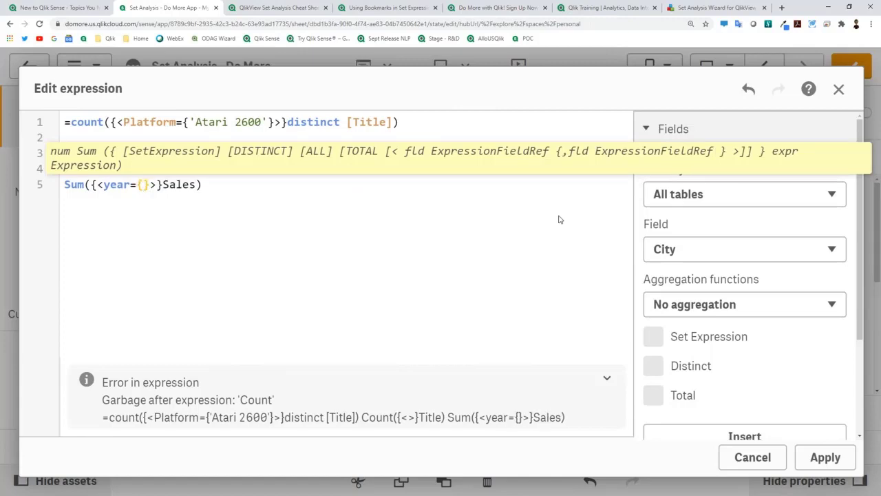
text(")
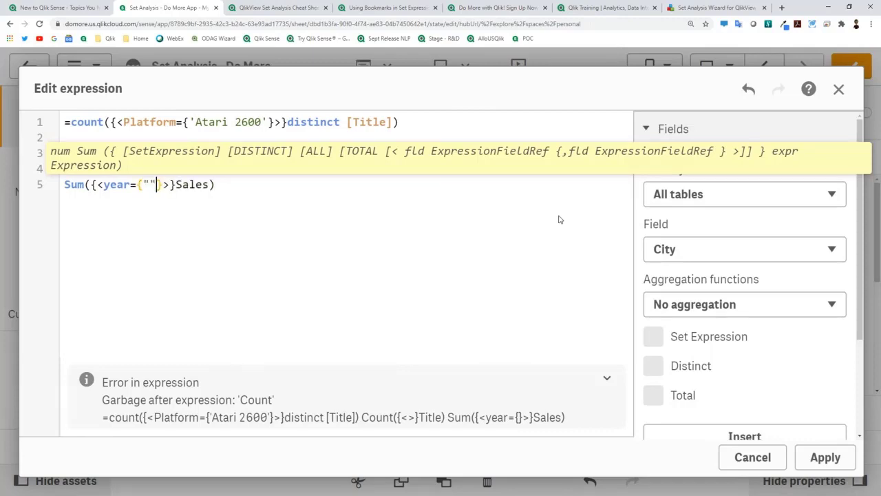
key(BackSpace)
text('')
Step: Remove the whole Sum of Sales line from the expression
key(Home)
key(shift+End)
key(Return)
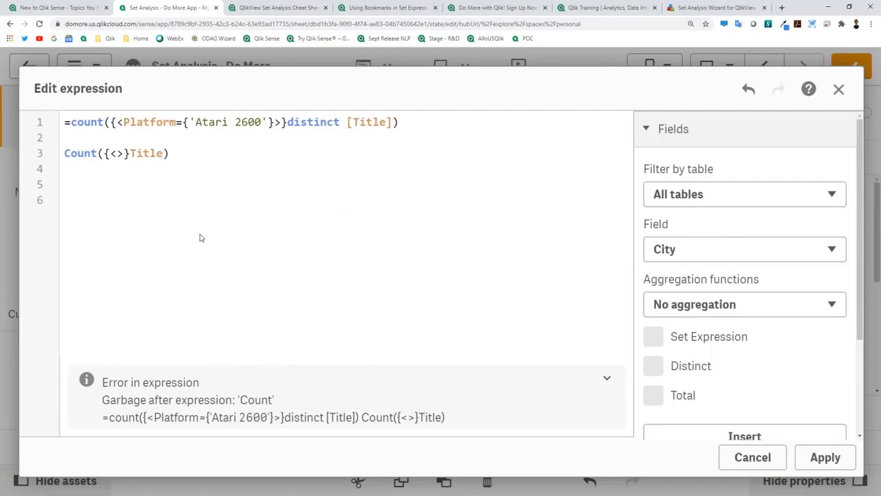
Step: Delete the Count({<>}Title) line, cancel the editor, and check the KPI's =count([Title]) expression
click(171, 165)
drag(170, 165, 43, 163)
key(BackSpace)
click(741, 457)
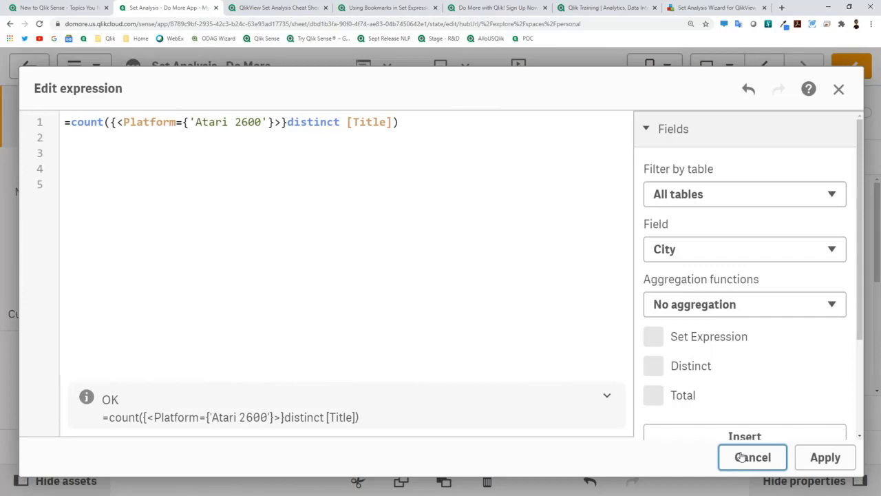
click(744, 323)
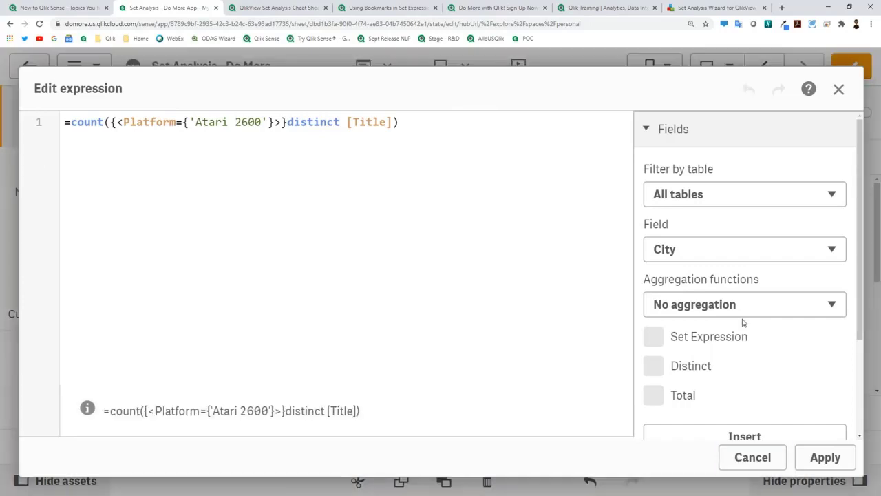
click(121, 124)
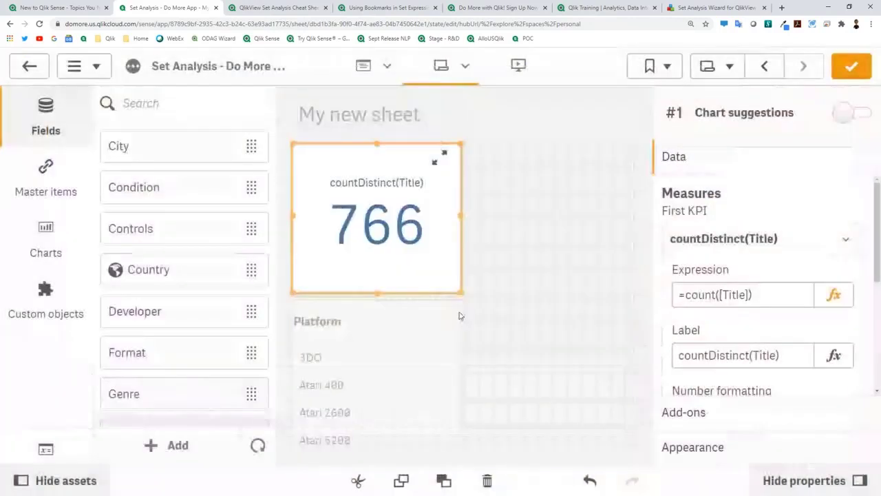
key(ctrl+minus)
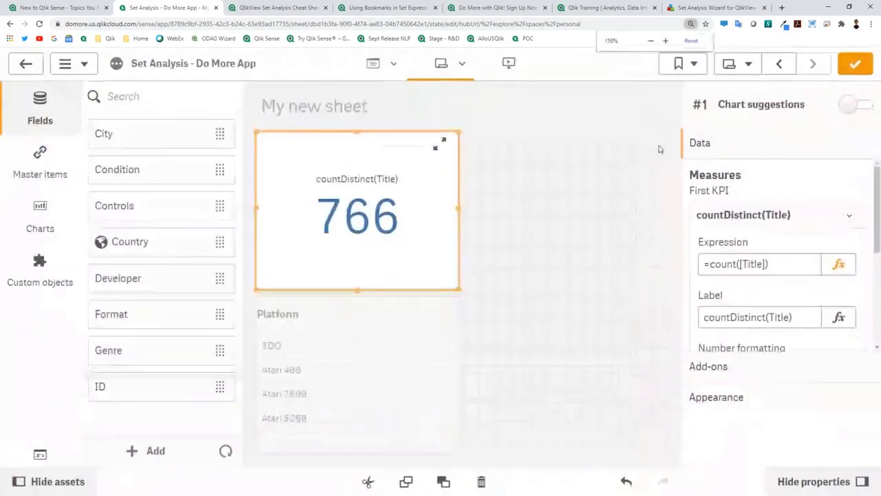
Step: Select NES in the Platform filter so the KPI shows 188, then resume editing My new sheet
key(ctrl+minus)
key(ctrl+minus)
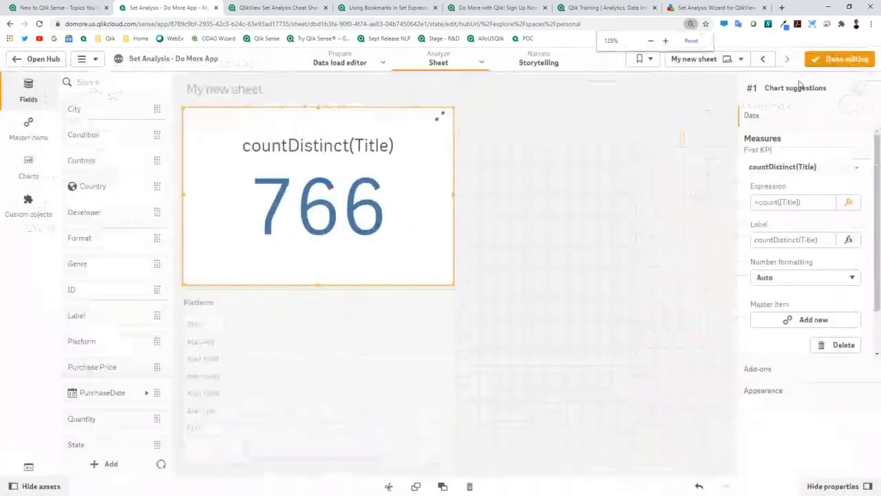
click(844, 60)
click(100, 380)
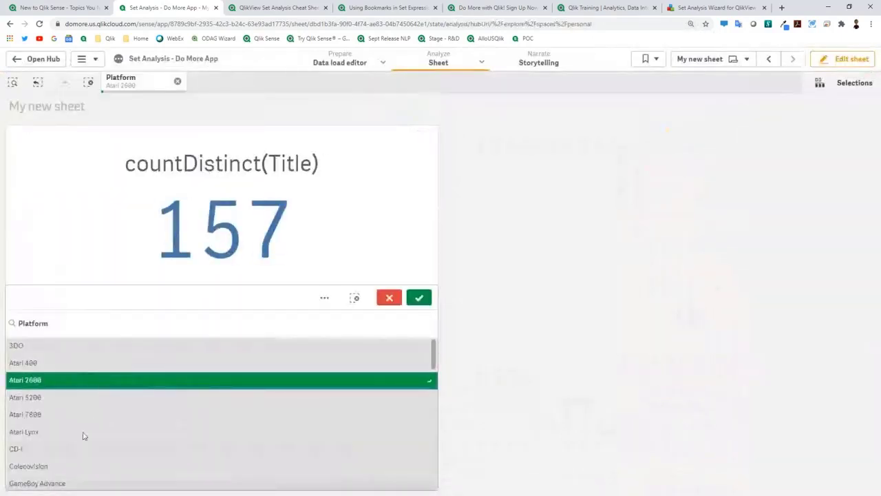
scroll(86, 419, down, 10)
scroll(80, 427, up, 4)
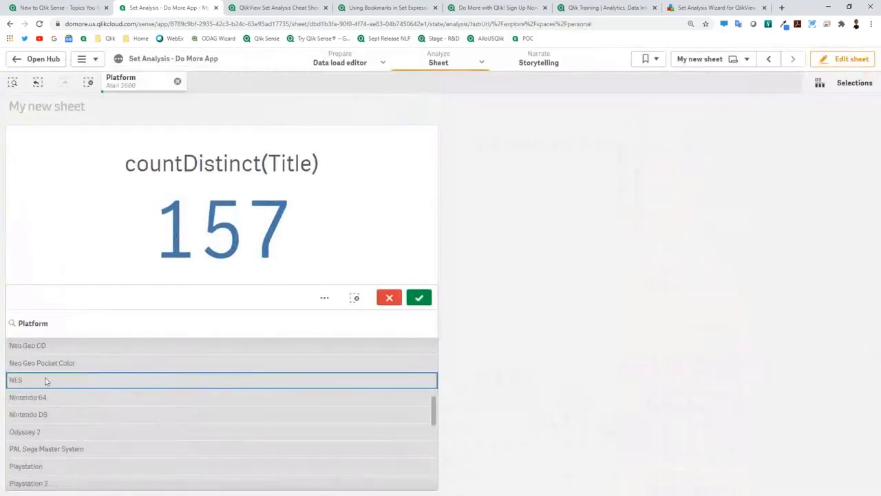
click(45, 381)
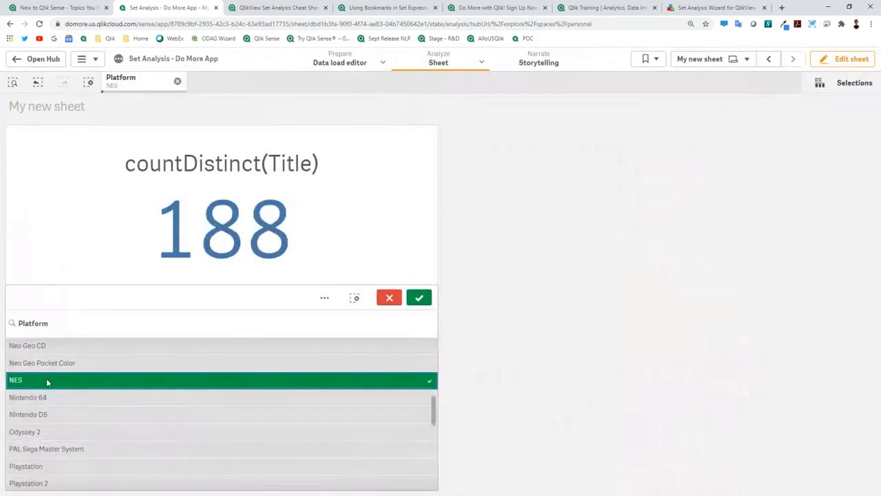
click(419, 298)
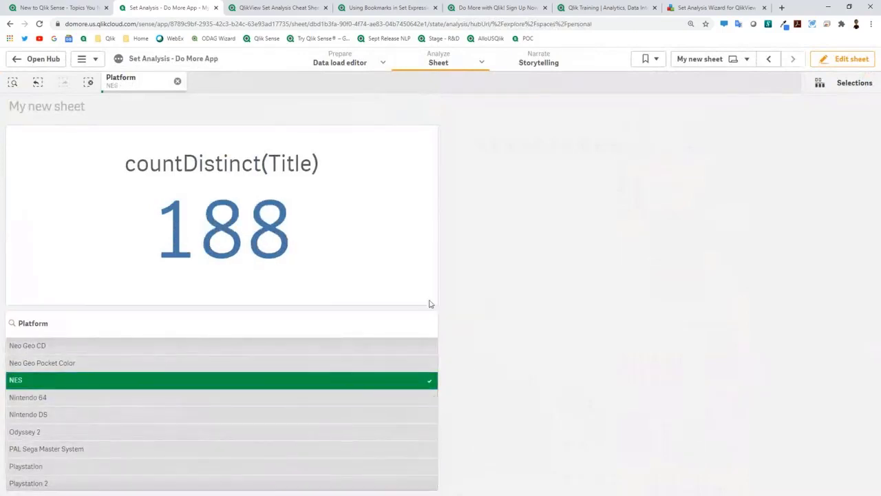
click(136, 85)
click(250, 91)
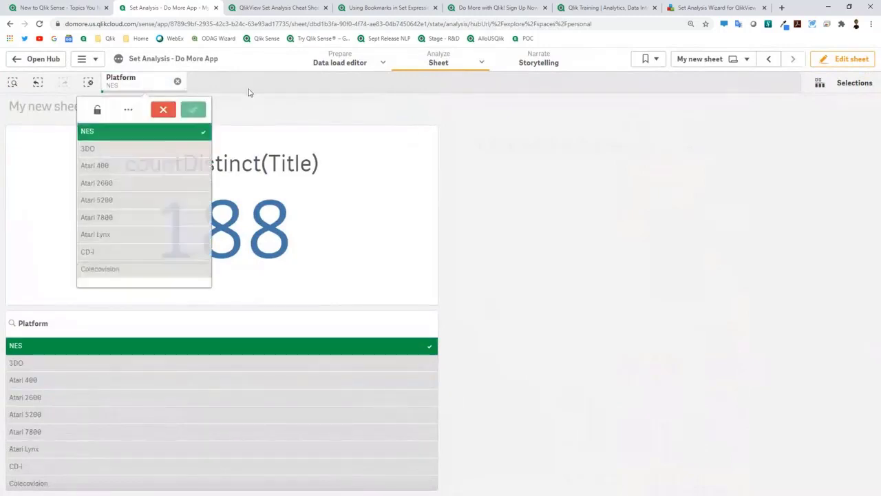
click(819, 62)
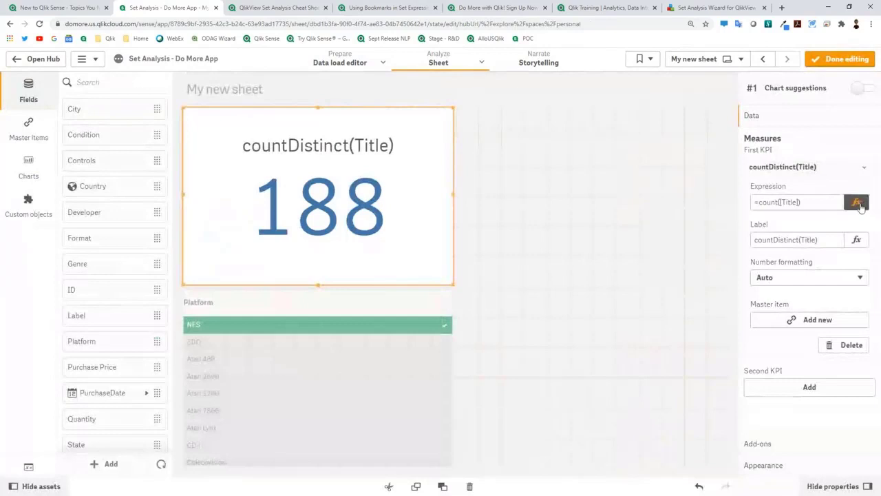
click(857, 204)
click(69, 94)
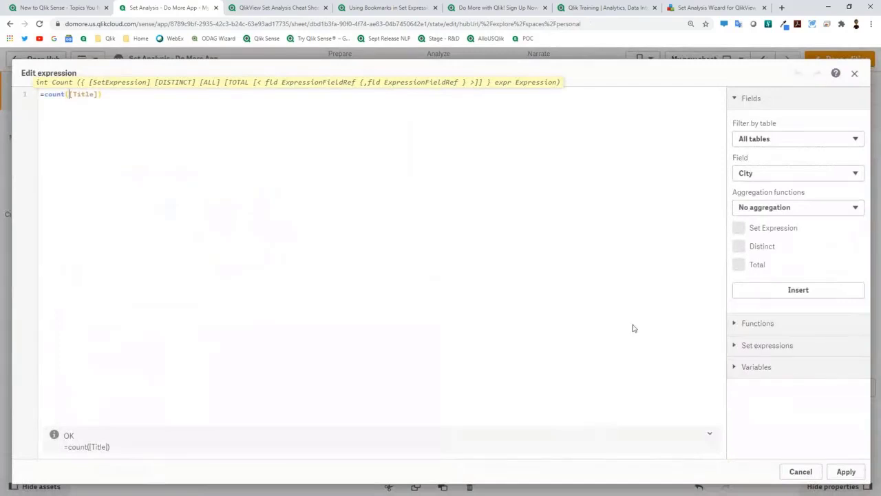
click(762, 350)
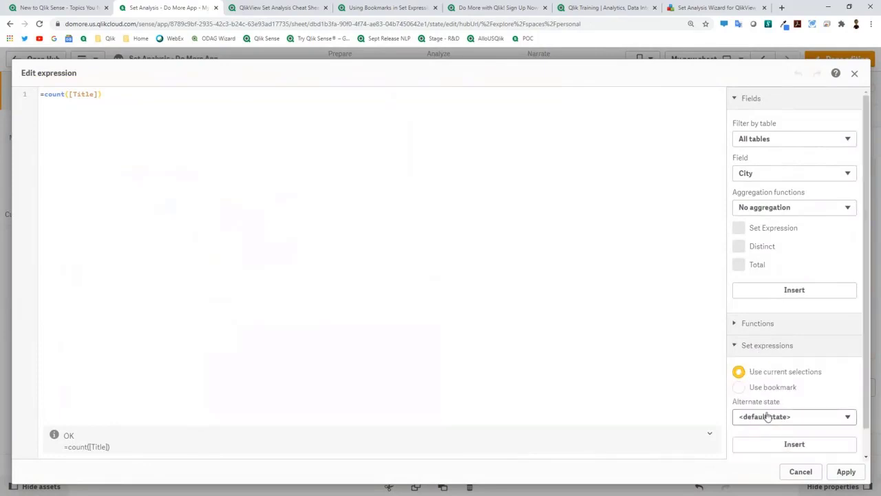
click(794, 444)
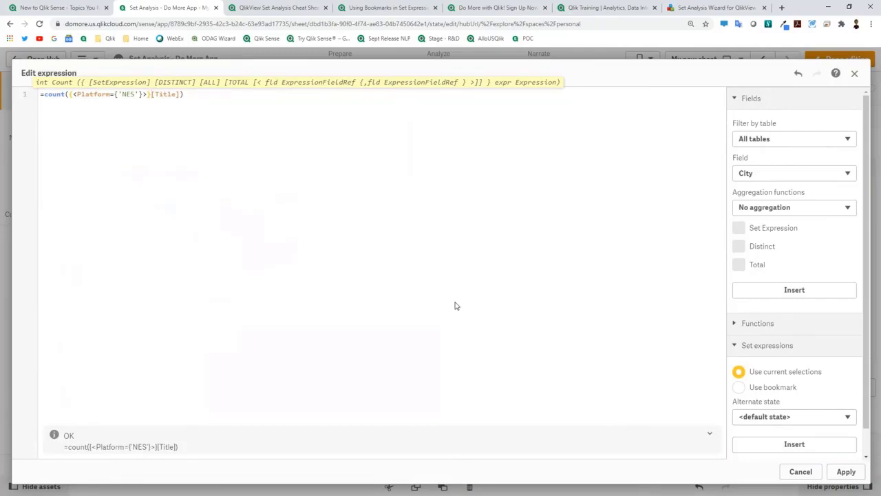
click(801, 472)
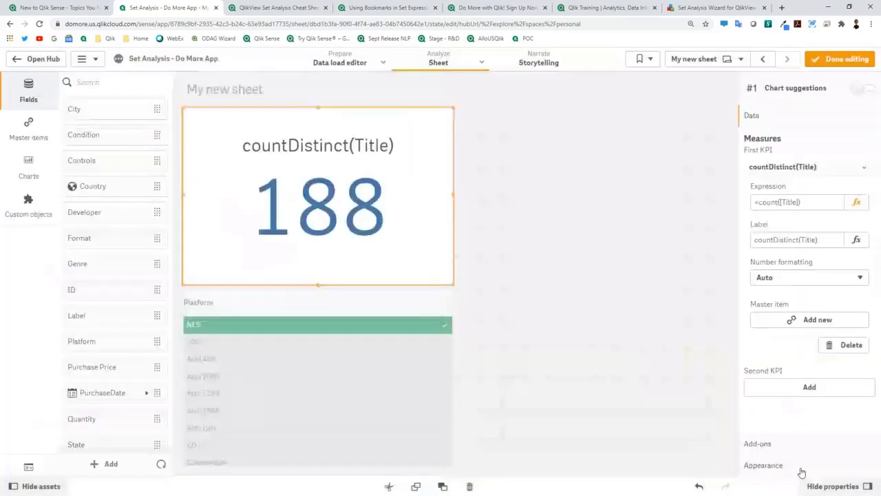
Step: Select Atari 2600 and NES in the Platform filter, bringing the KPI to 345 titles
click(843, 59)
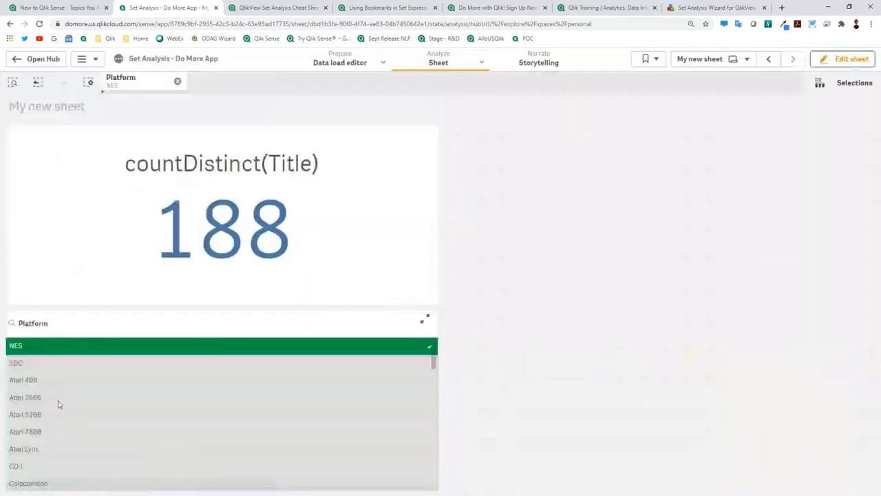
click(58, 400)
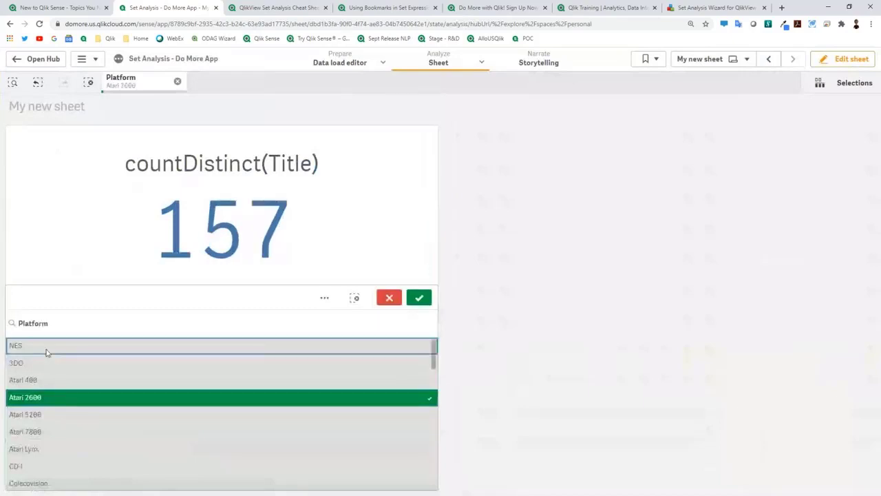
click(46, 351)
click(421, 298)
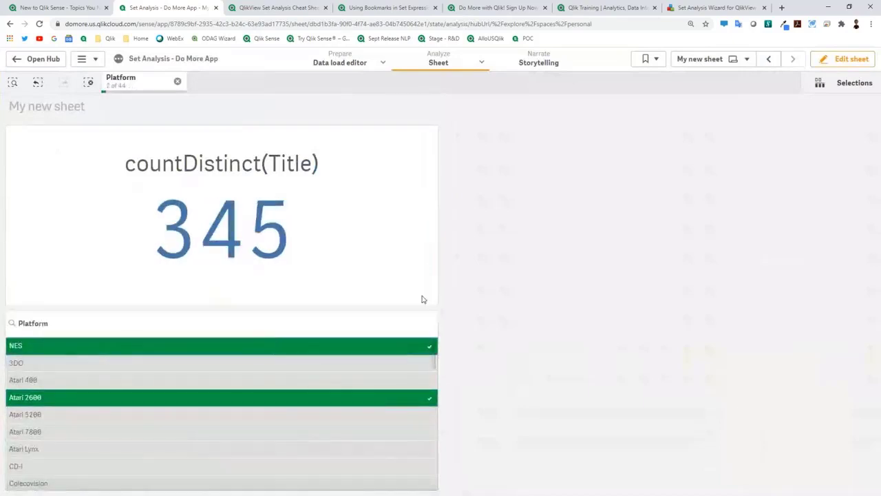
Step: Insert the current selections into the KPI's count expression, then discard the edit
click(854, 64)
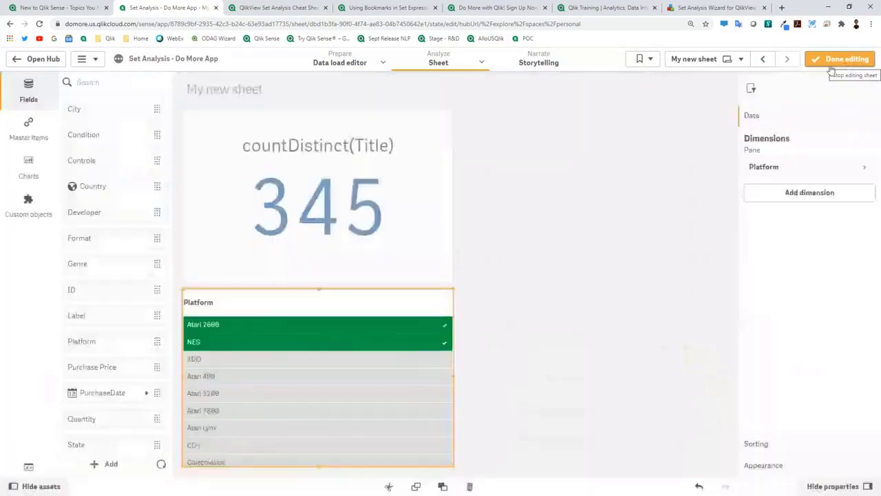
click(778, 167)
click(423, 207)
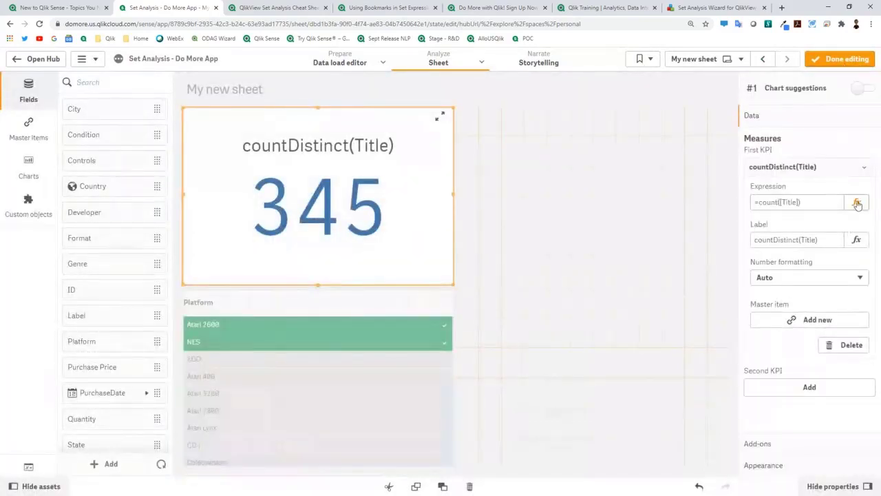
click(857, 204)
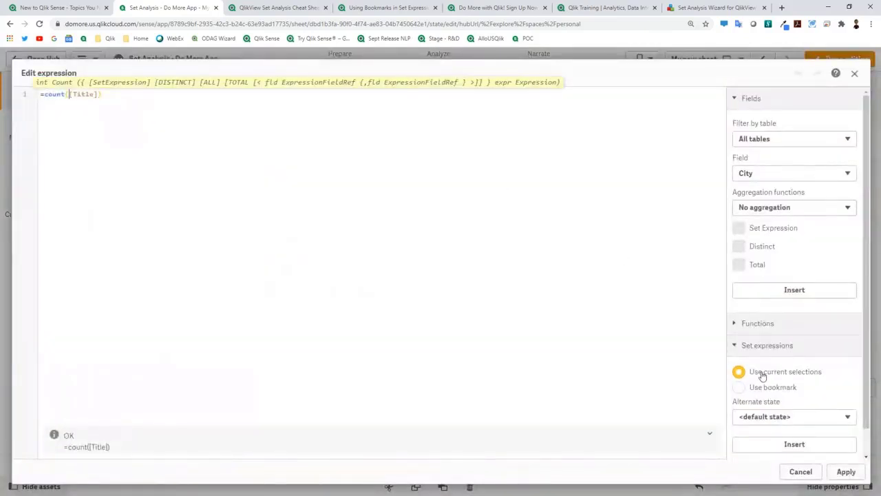
click(799, 446)
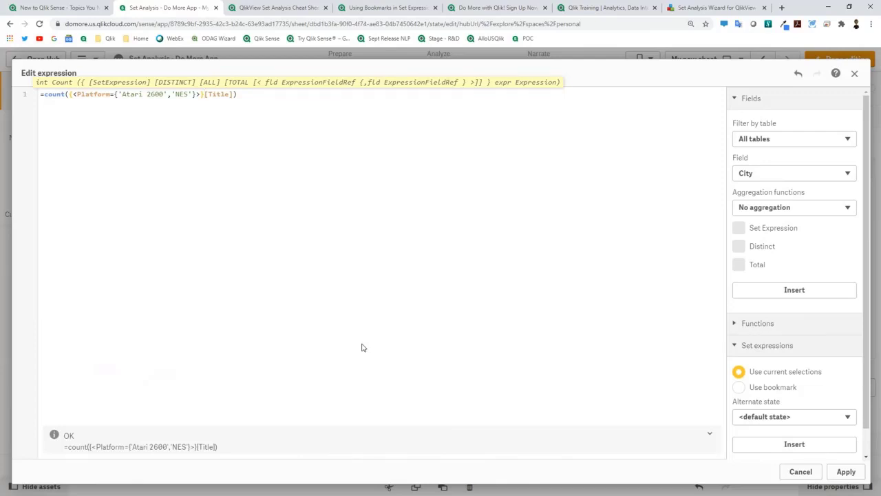
click(799, 472)
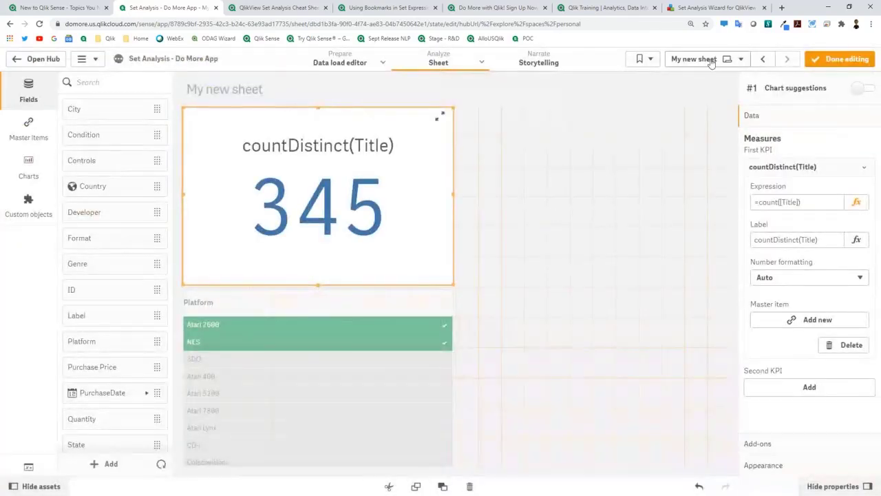
click(710, 62)
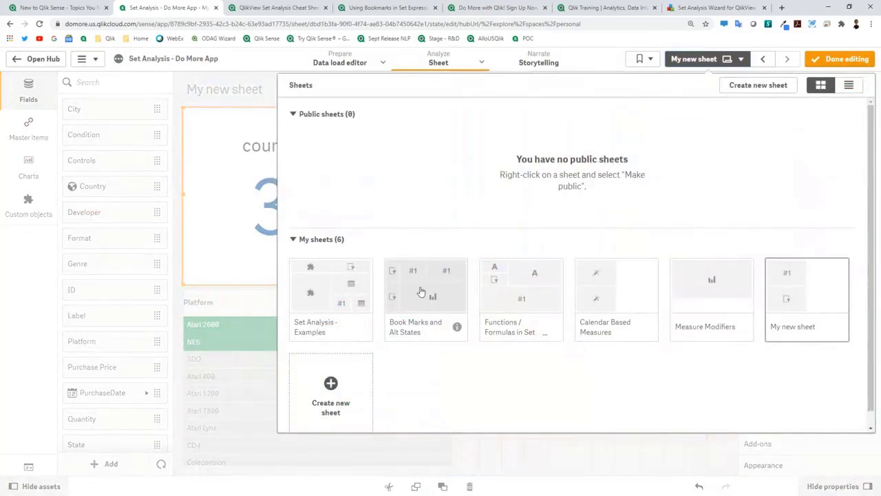
click(355, 311)
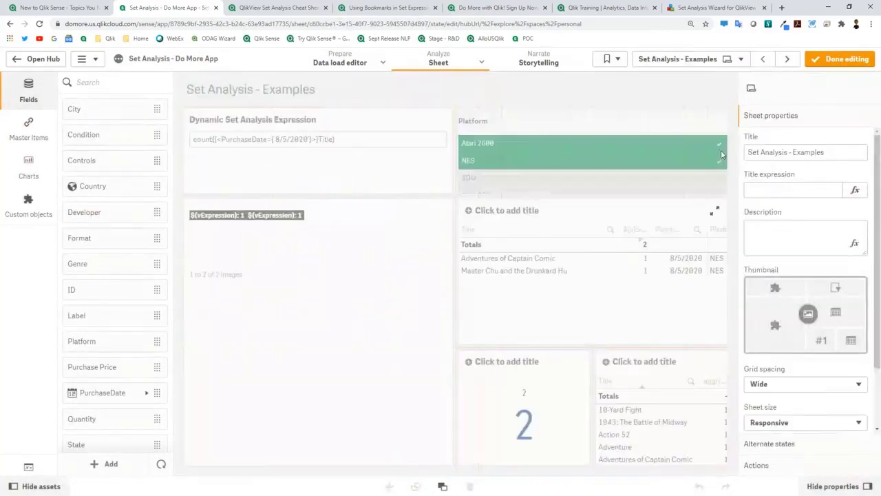
click(838, 60)
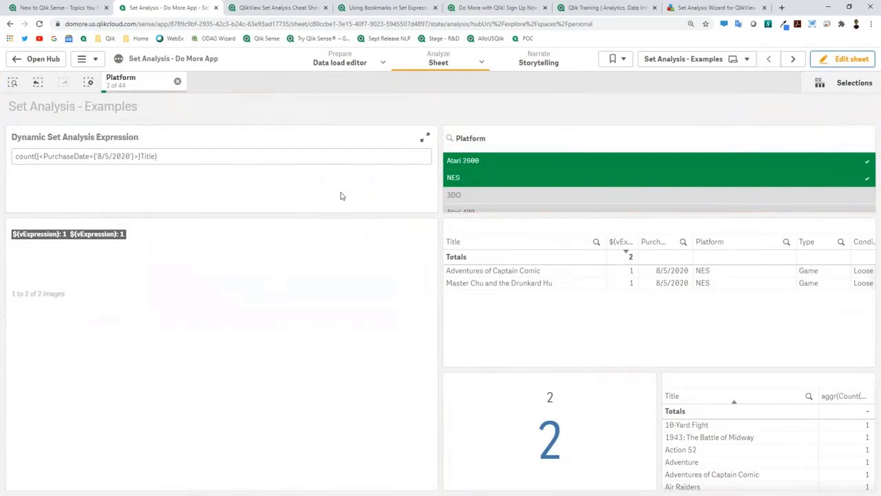
key(ctrl+plus)
key(ctrl+plus)
key(ctrl+plus)
key(ctrl+minus)
key(ctrl+minus)
key(ctrl+minus)
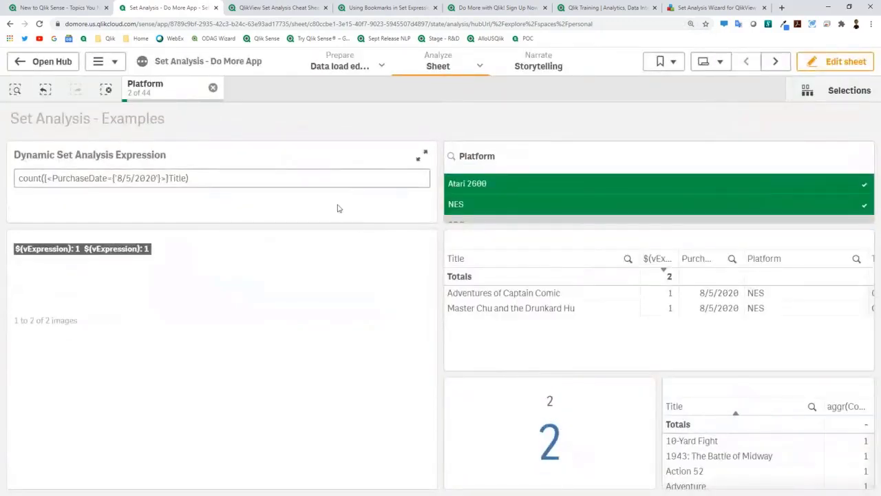
Step: Change the date in the set expression and clear the Platform selection
click(115, 179)
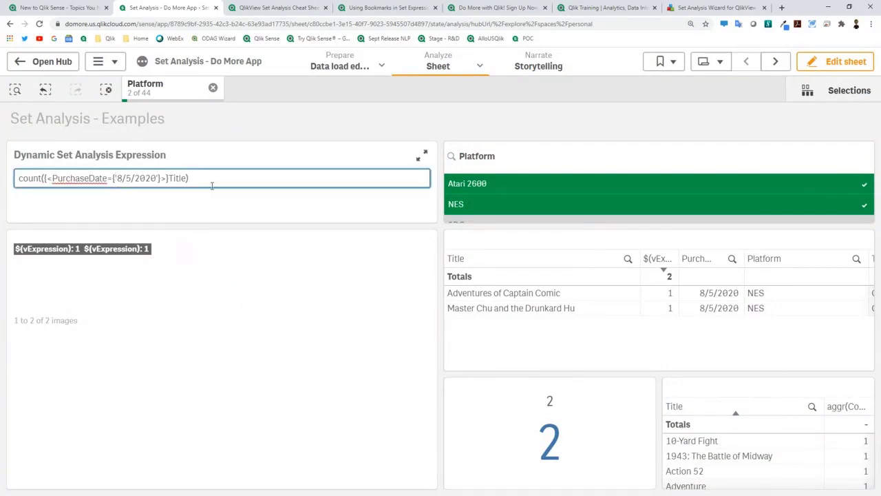
key(Right)
key(Right)
key(Return)
click(214, 89)
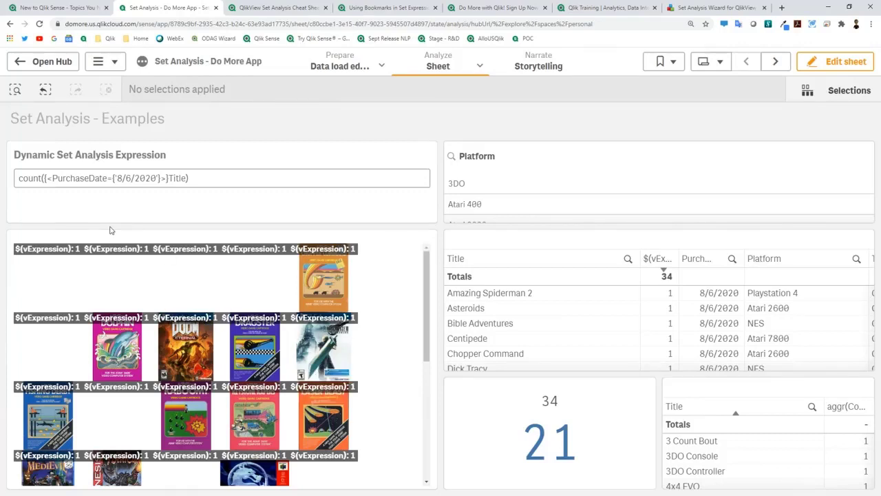
Step: Set the expression's PurchaseDate to 8/5/2020, then 8/6/2020, returning 34 titles
click(132, 178)
key(BackSpace)
text(5)
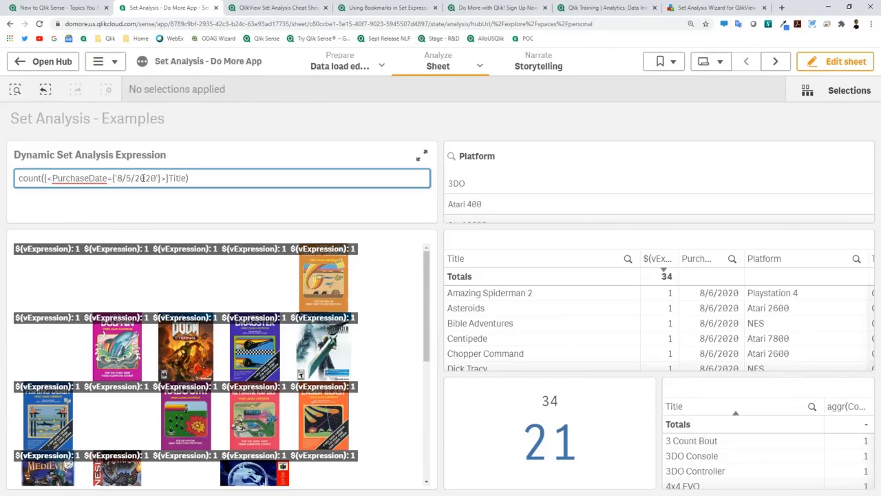
key(Return)
key(BackSpace)
text(6)
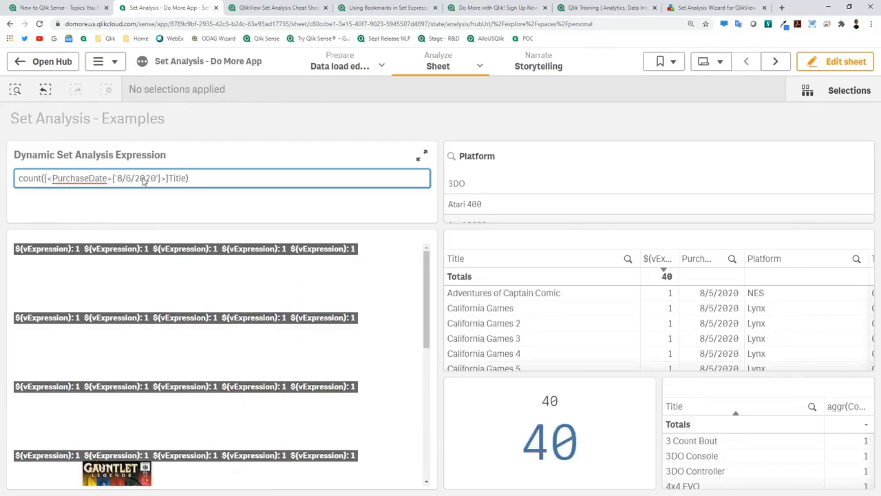
key(Return)
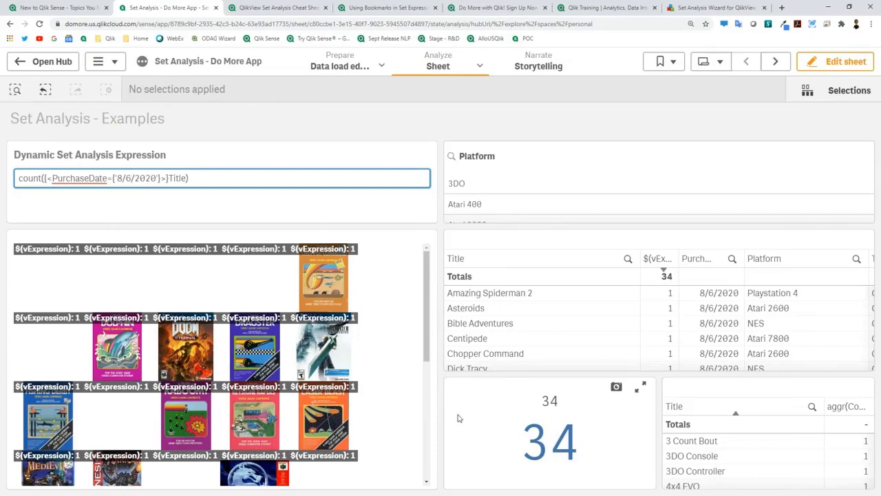
click(818, 62)
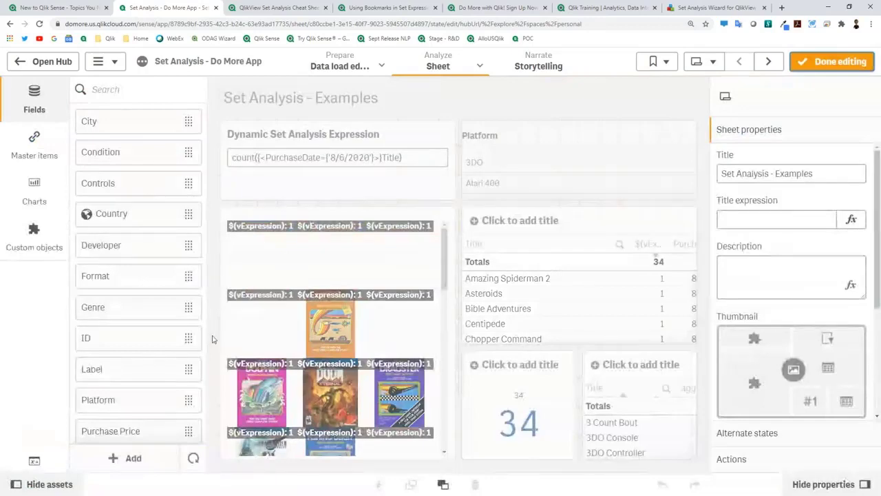
click(35, 460)
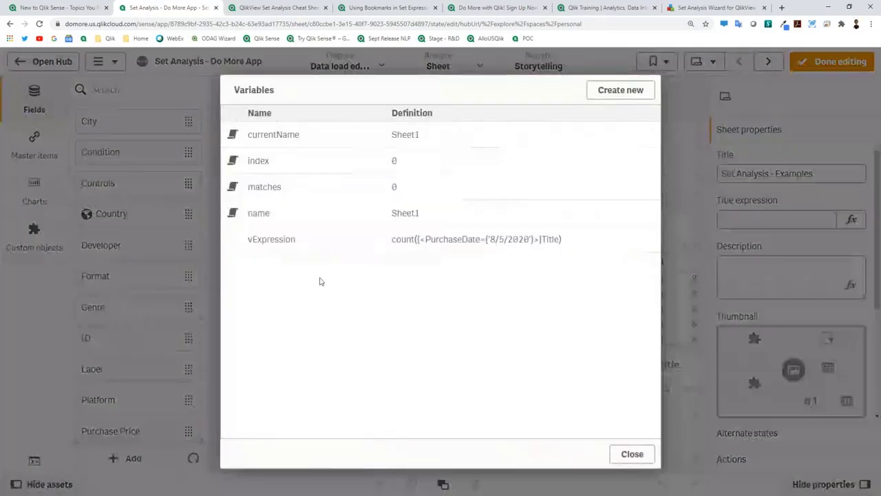
click(362, 242)
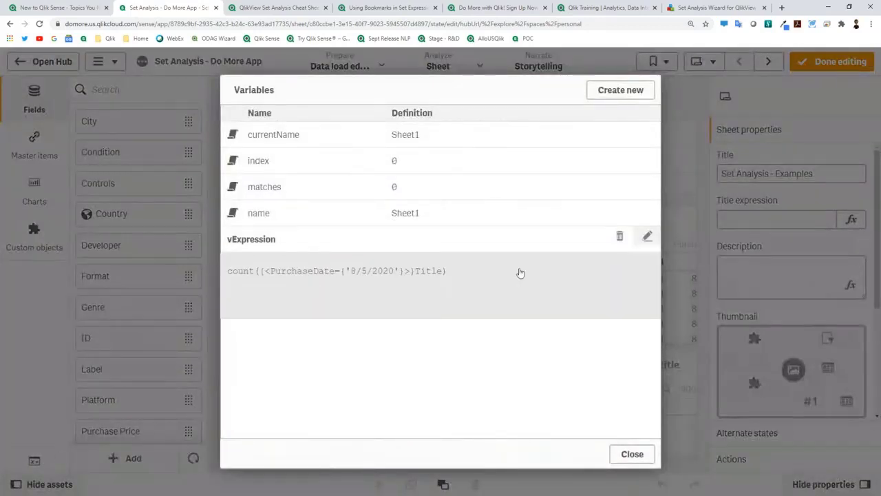
click(646, 236)
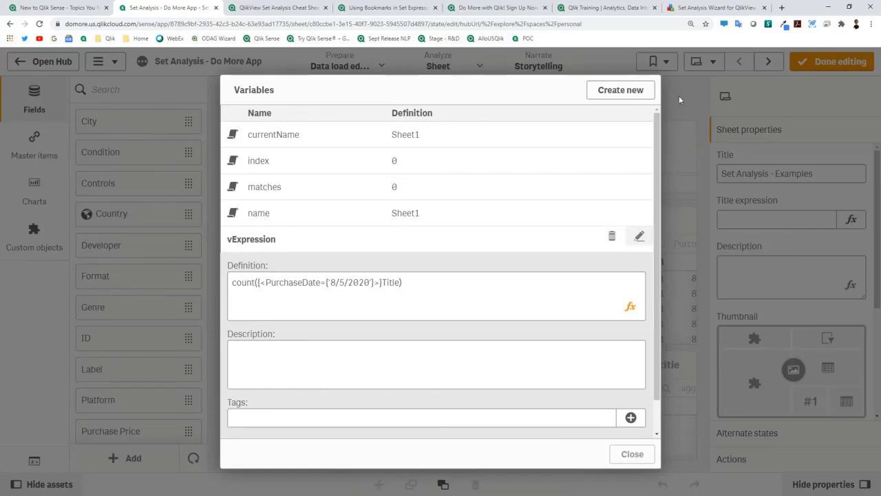
click(632, 454)
click(544, 403)
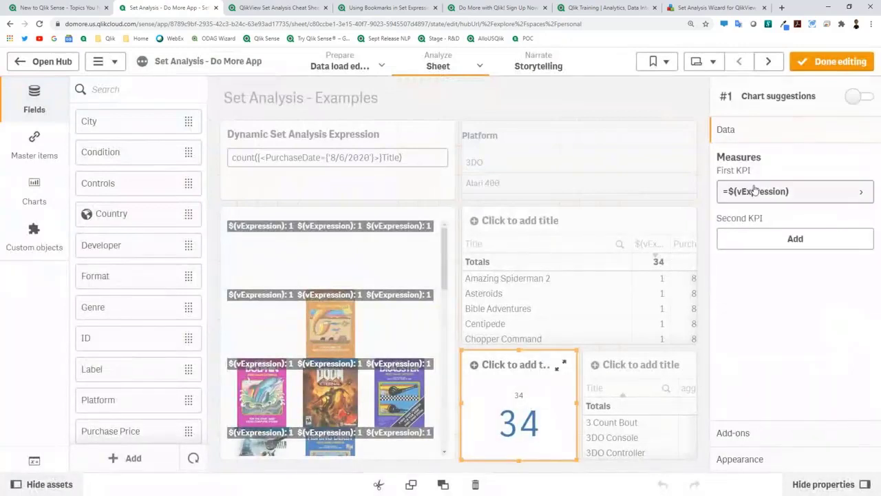
click(792, 195)
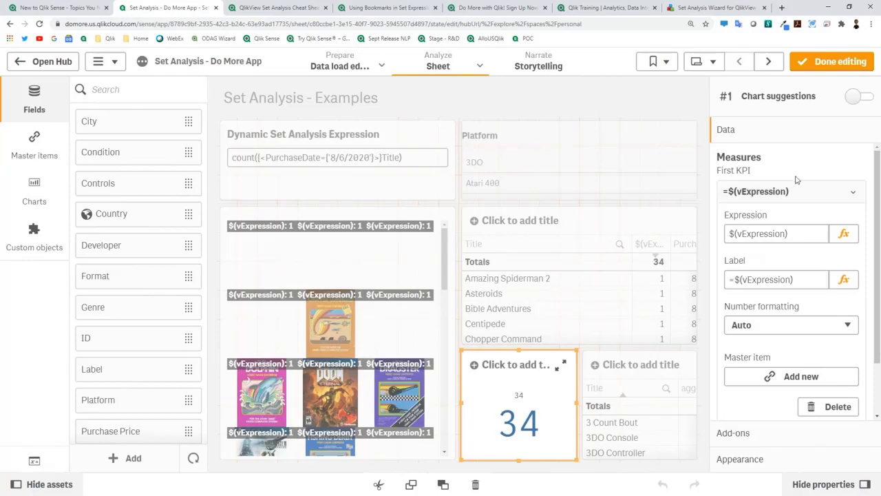
click(827, 61)
click(132, 178)
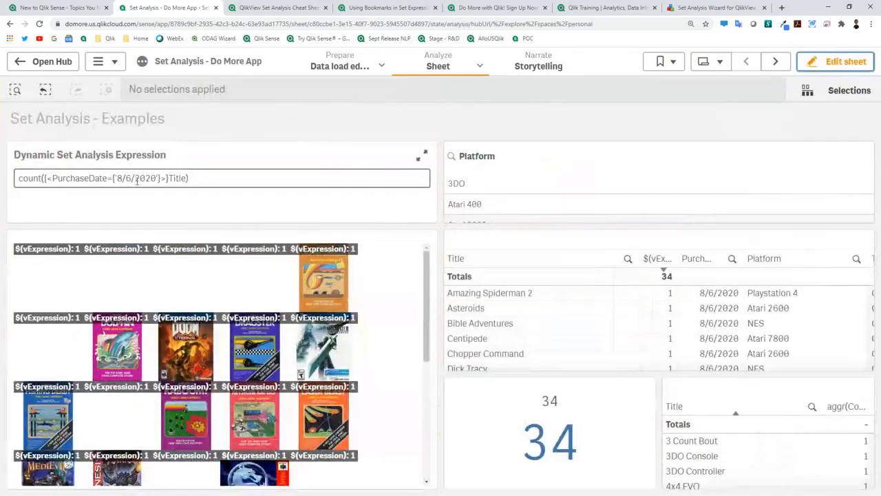
key(BackSpace)
text(5)
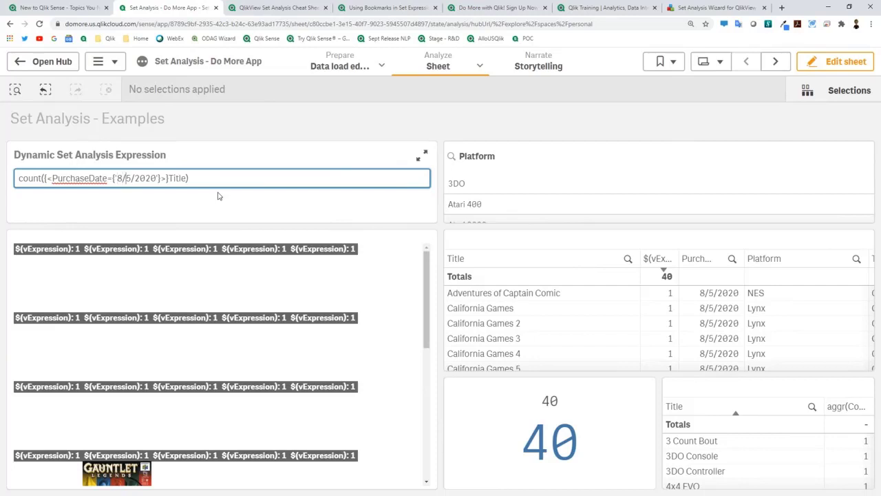
key(BackSpace)
text(6)
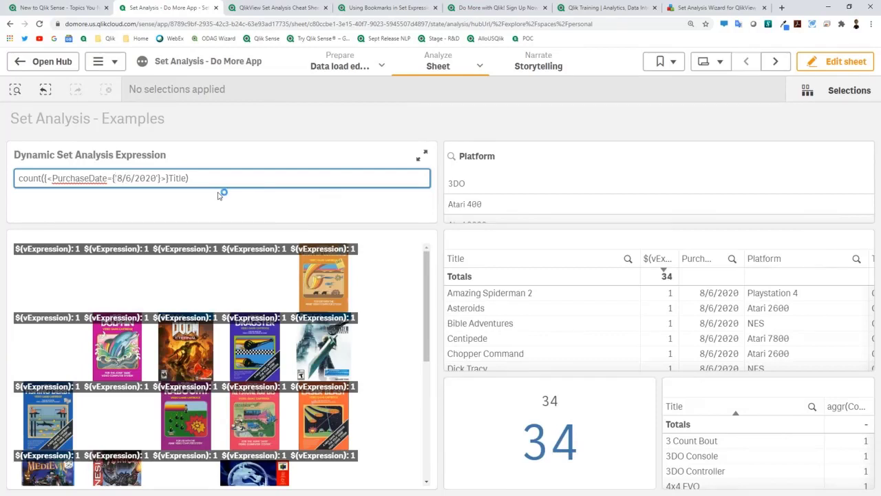
key(Delete)
key(Delete)
key(Delete)
key(Delete)
key(Delete)
key(Delete)
key(Delete)
key(Delete)
Step: Replace the fixed date with a dollar-expanded $(=Today()) in the PurchaseDate set expression
text(Today())
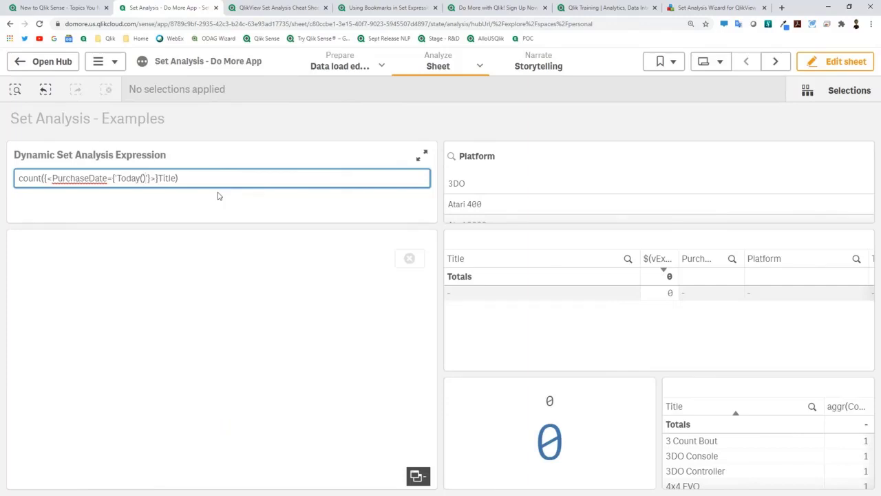
key(Left)
key(Left)
key(Left)
key(Left)
key(Left)
key(Left)
text($(=)
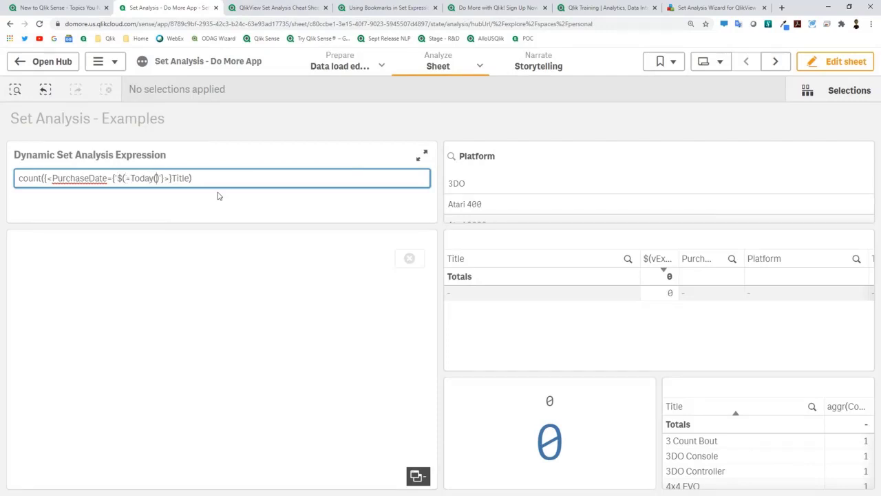
text())
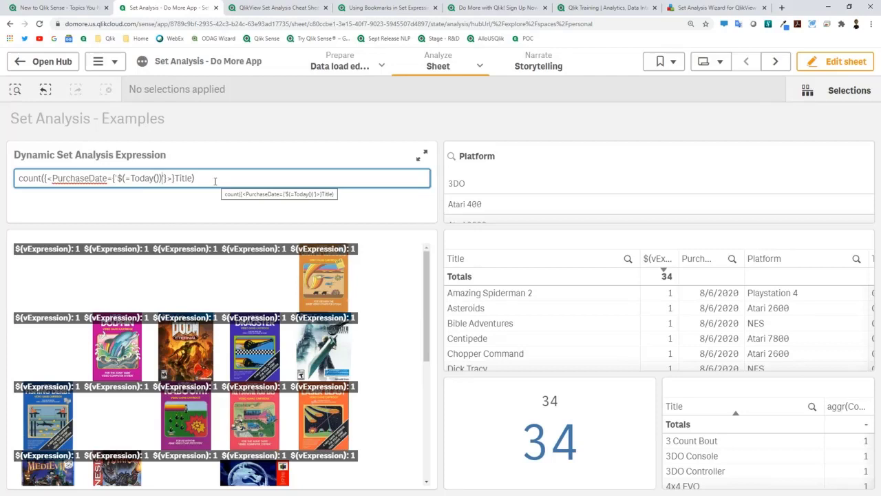
click(118, 179)
drag(118, 178, 130, 179)
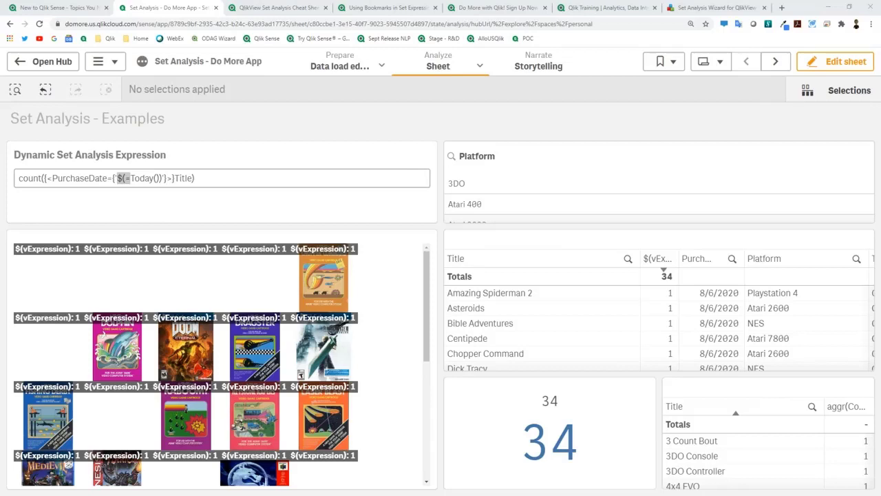
click(125, 178)
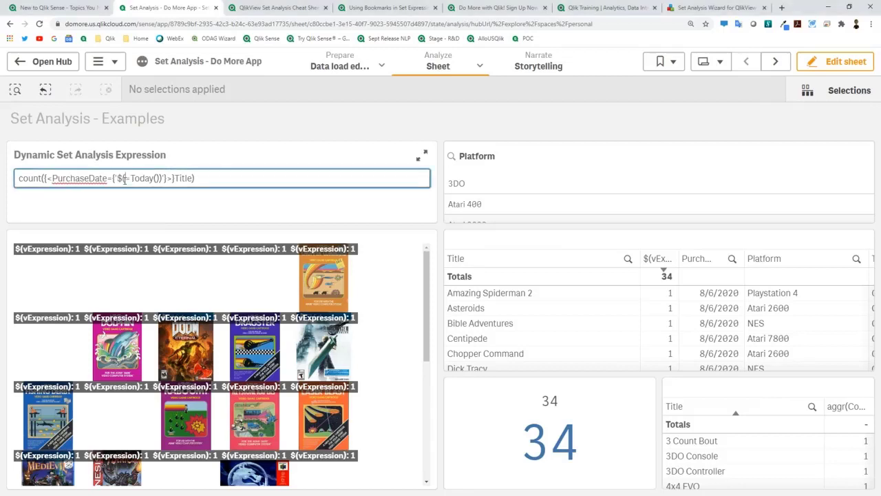
drag(118, 179, 131, 179)
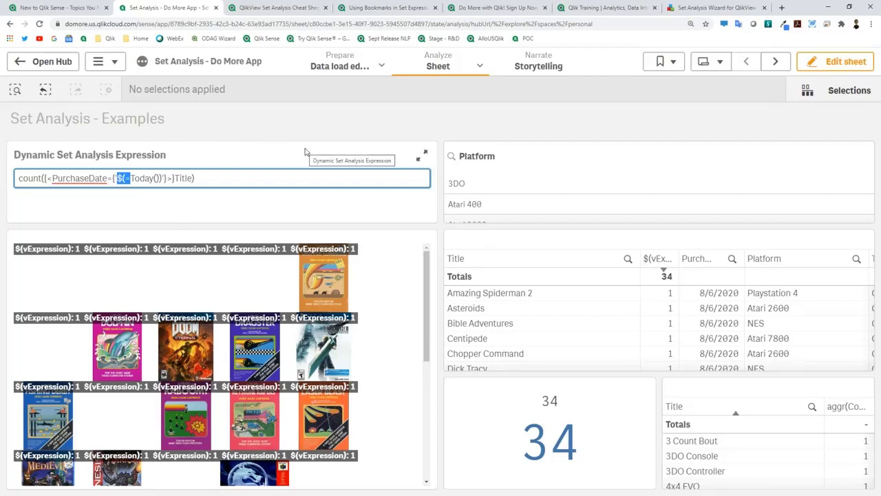
click(827, 67)
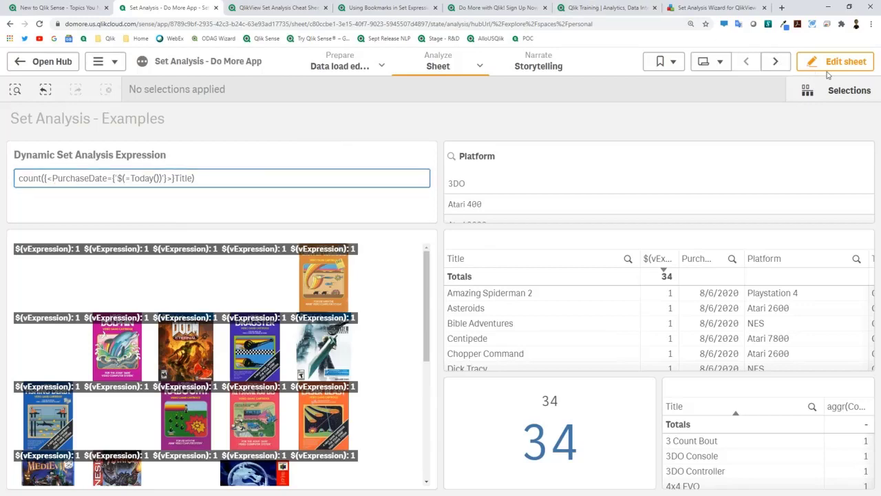
Step: Open the Book Marks and Alt States sheet in edit mode and select its 151 KPI
click(827, 66)
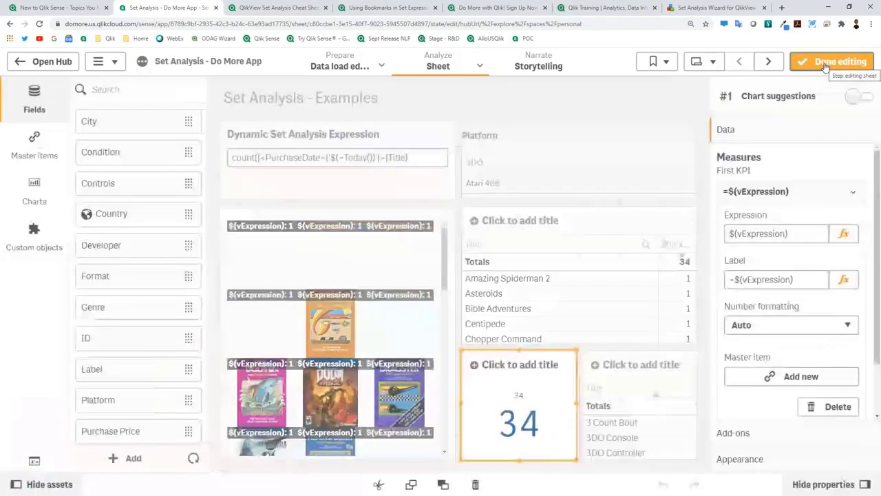
click(767, 69)
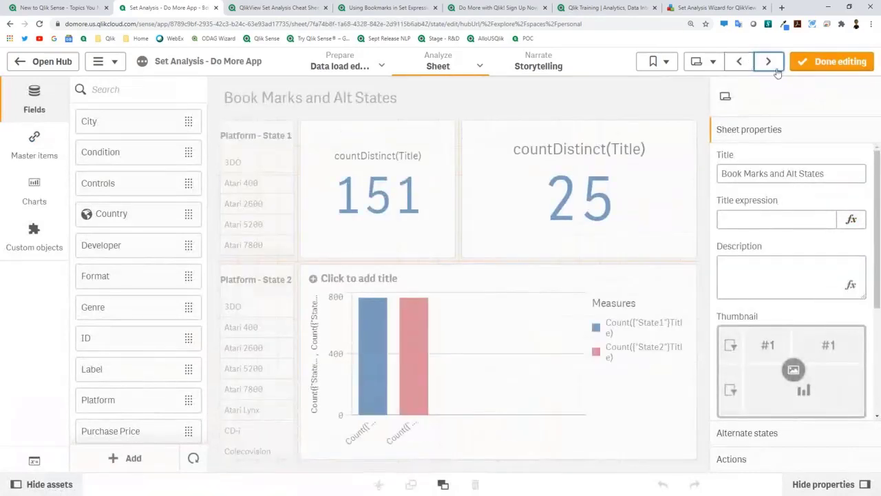
click(821, 63)
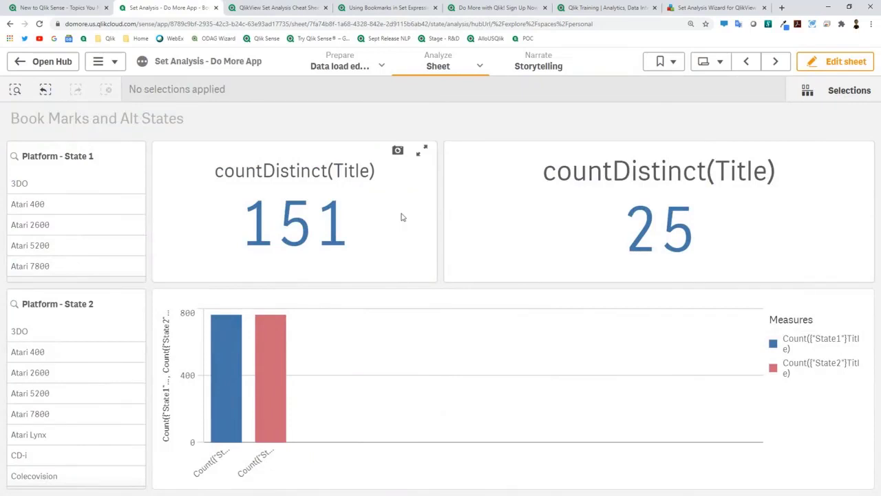
click(812, 62)
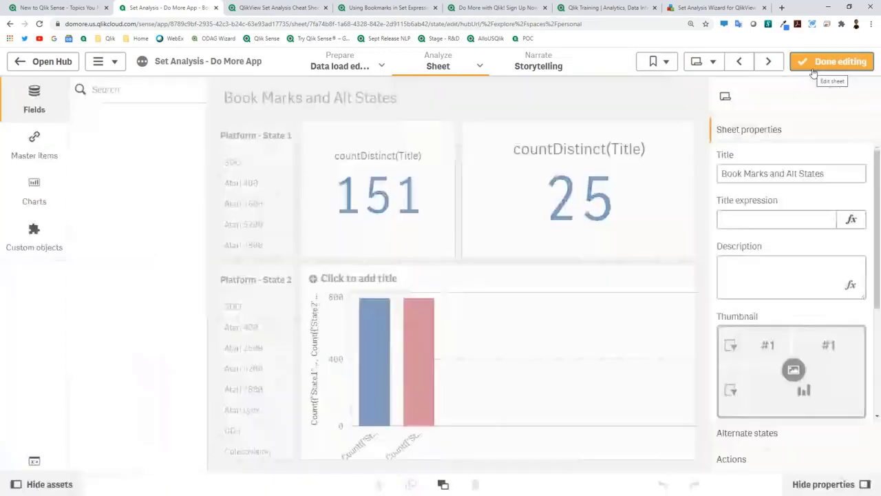
click(442, 190)
Step: Delete the left 151 countDistinct(Title) KPI
right_click(434, 230)
key(Escape)
key(Delete)
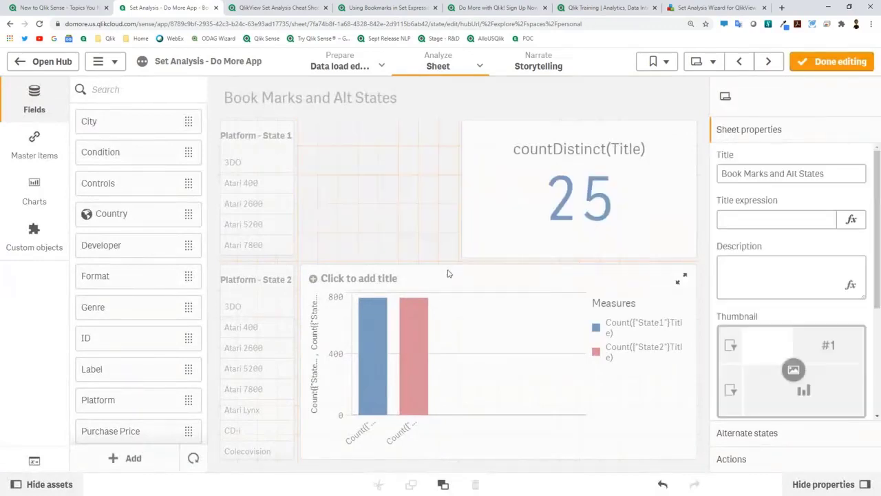
Step: Add a new KPI measuring Count(Title) in the empty slot, showing 766
click(38, 201)
scroll(112, 346, down, 5)
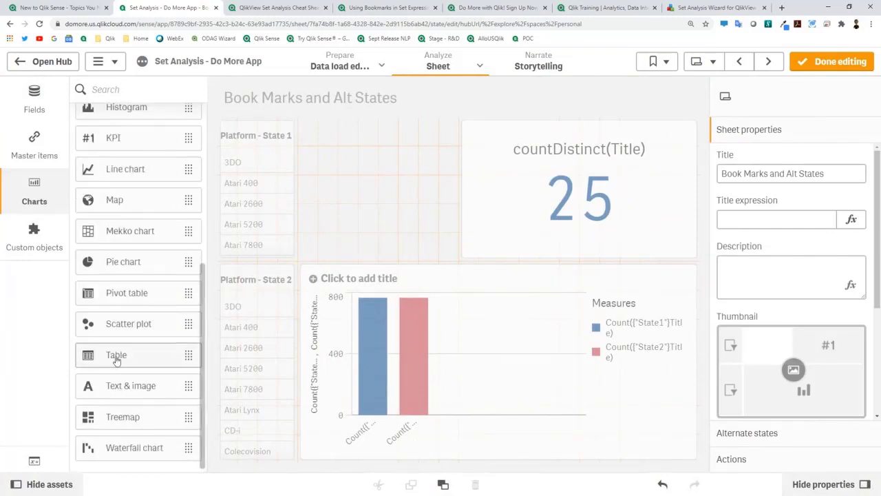
drag(167, 142, 347, 186)
click(375, 196)
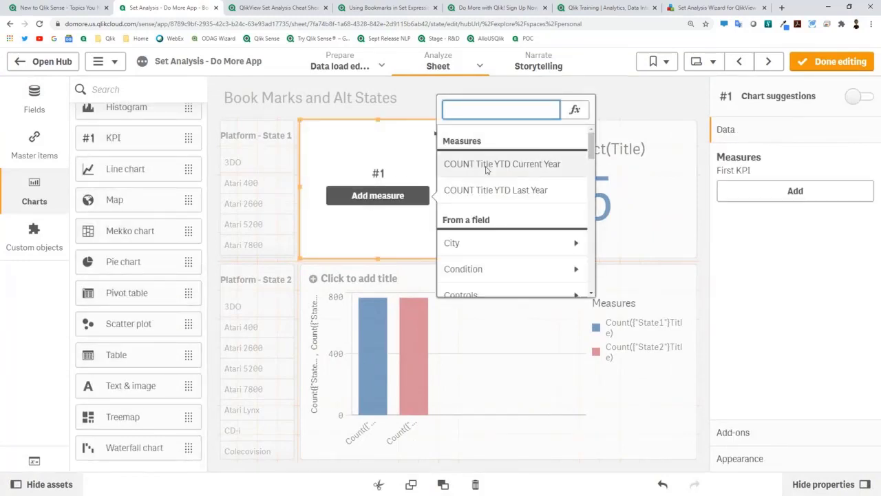
scroll(516, 209, down, 10)
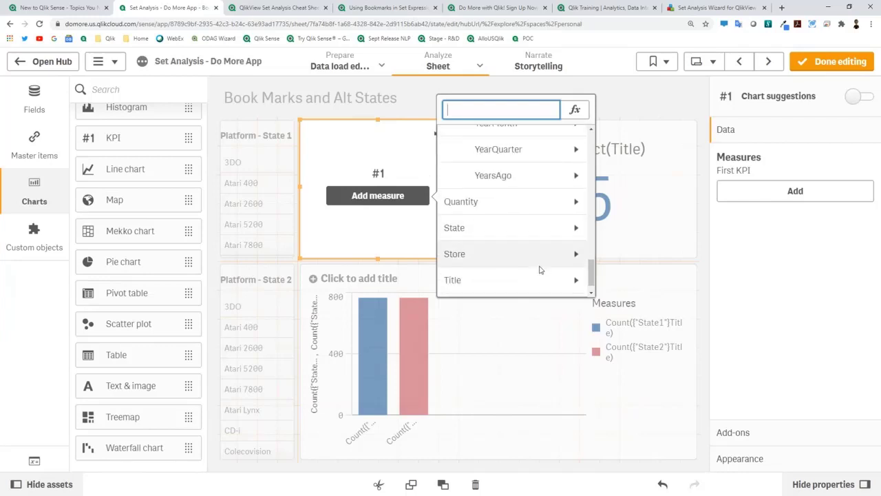
click(542, 277)
click(509, 183)
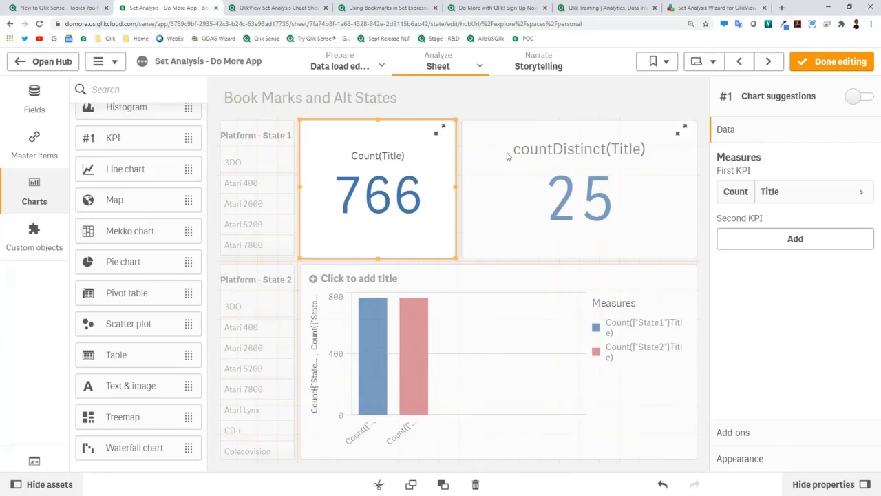
click(836, 61)
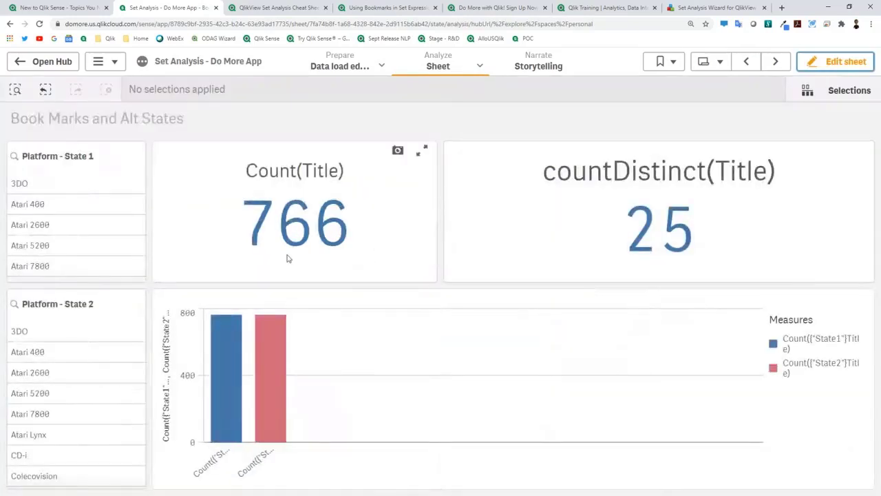
Step: Clear the Atari 2600 selection and select the Platform - State 1 pane for editing
click(46, 226)
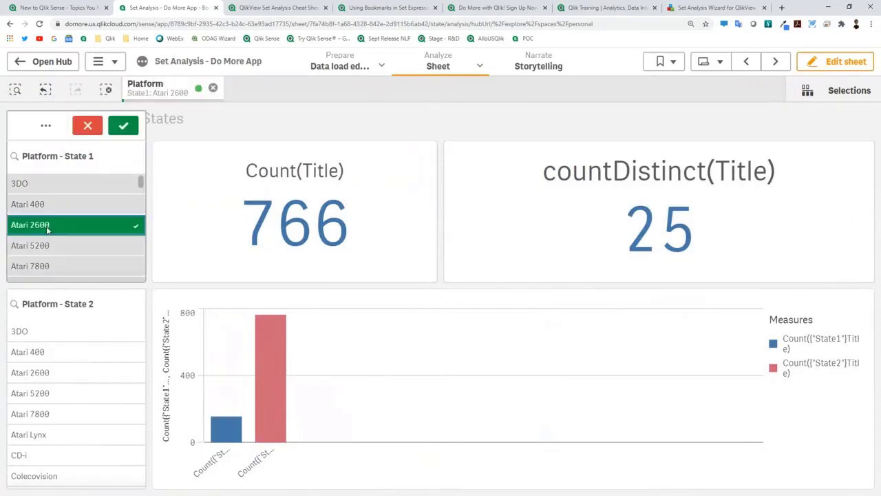
click(60, 235)
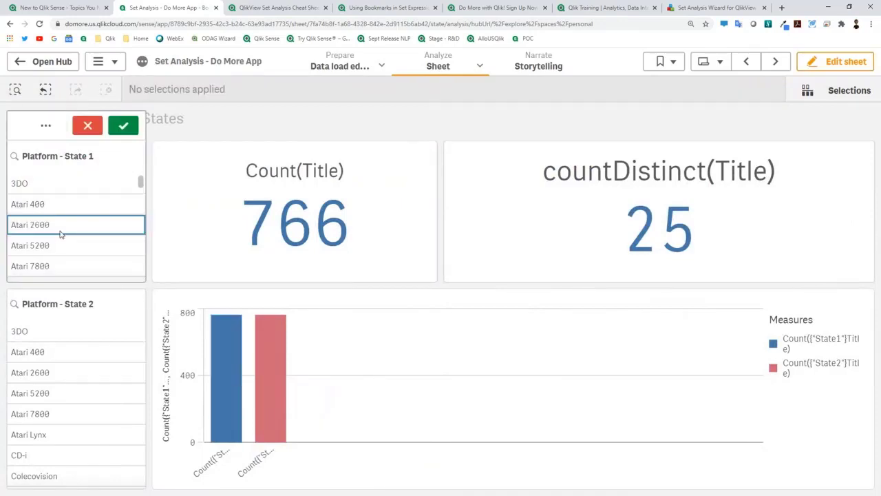
click(837, 64)
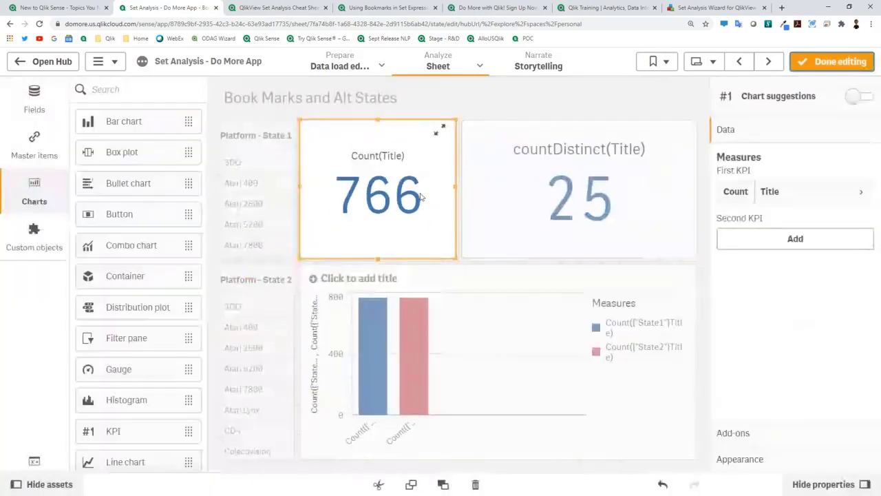
right_click(261, 126)
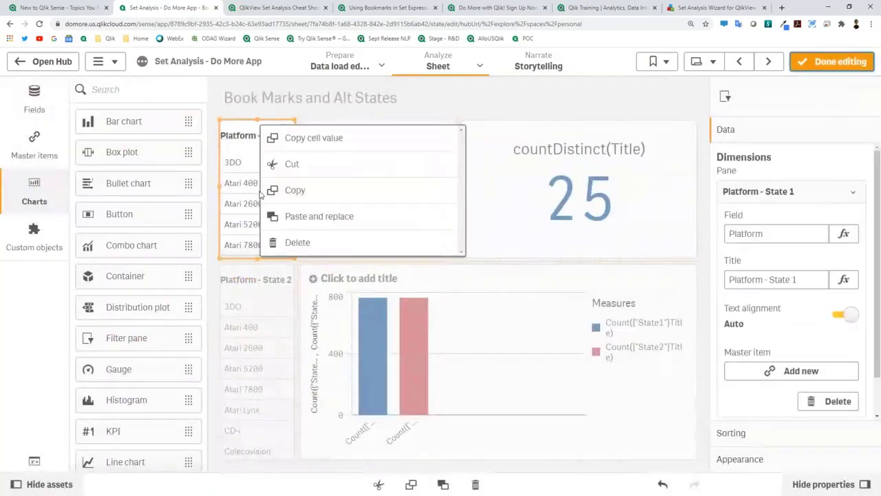
scroll(771, 389, down, 1)
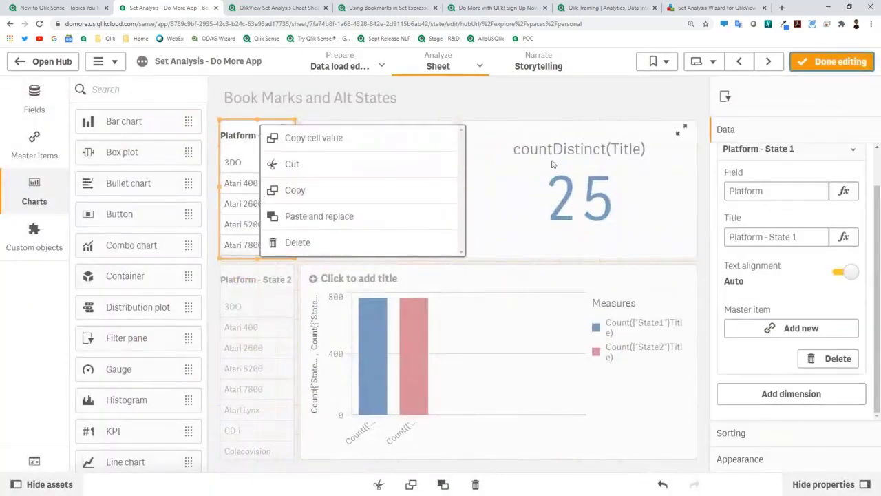
click(219, 182)
click(250, 184)
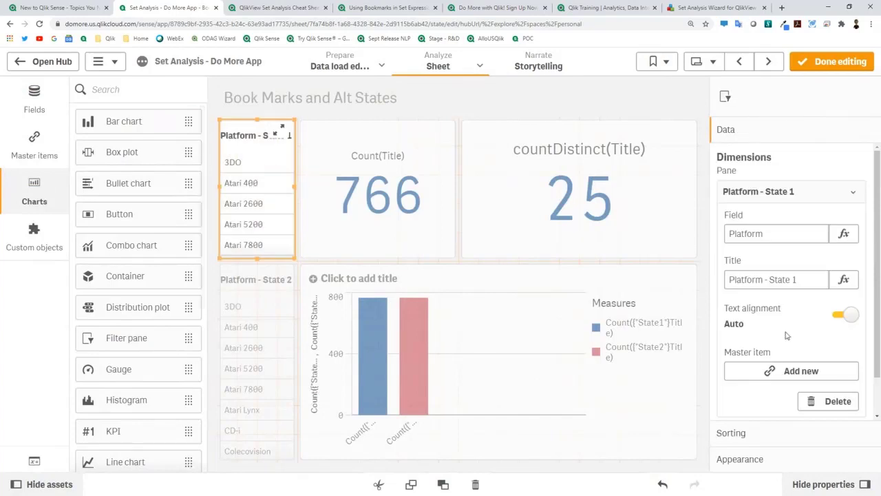
scroll(790, 339, down, 1)
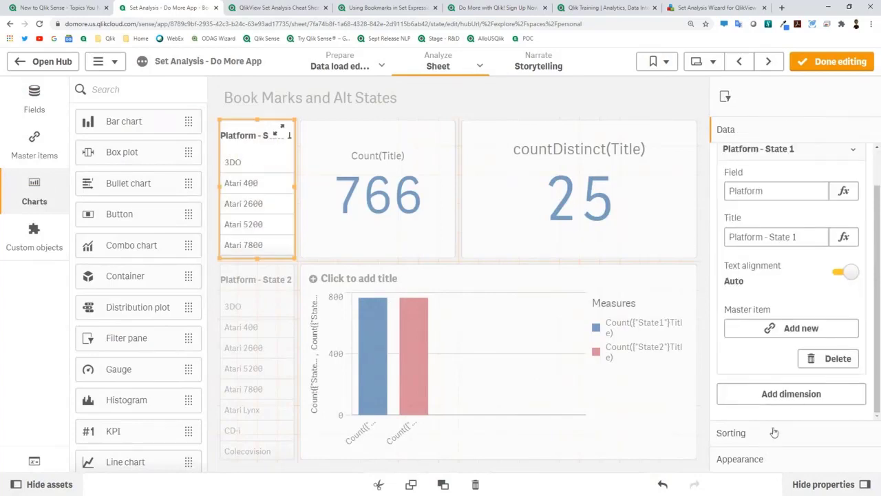
key(ctrl+minus)
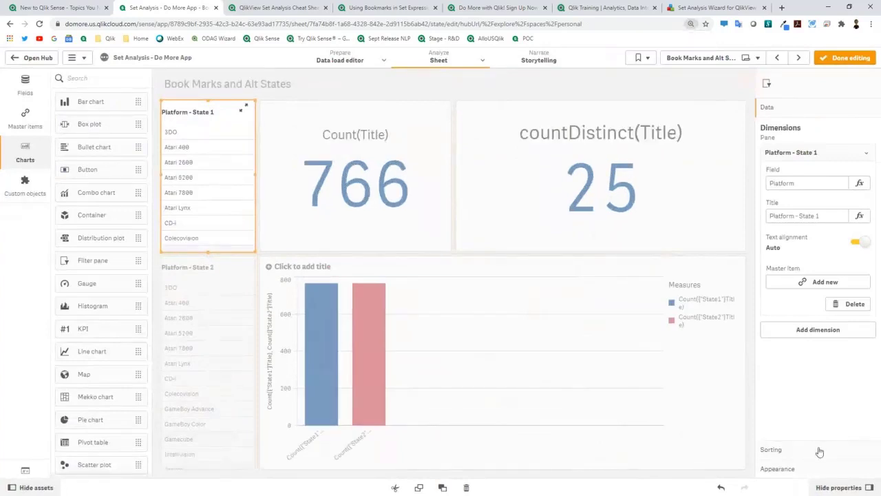
Step: Set the pane's alternate state to <default state> and finish editing
click(813, 469)
click(773, 184)
click(839, 218)
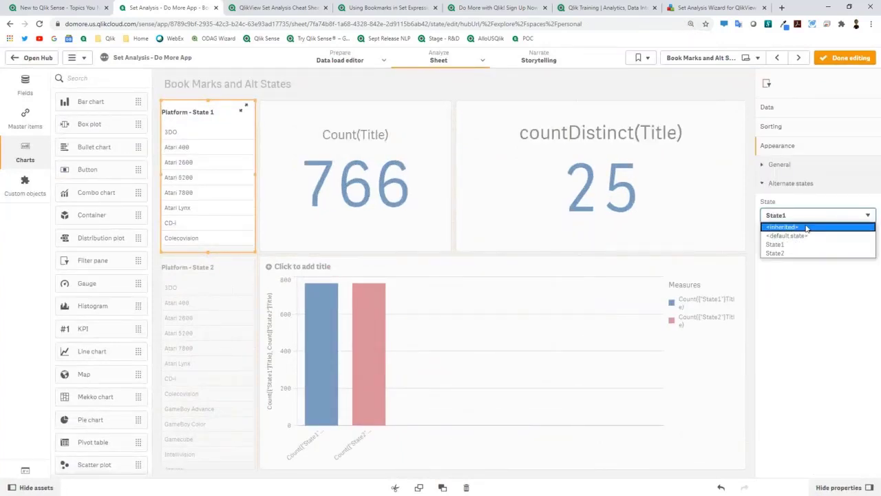
click(807, 228)
click(793, 217)
click(797, 236)
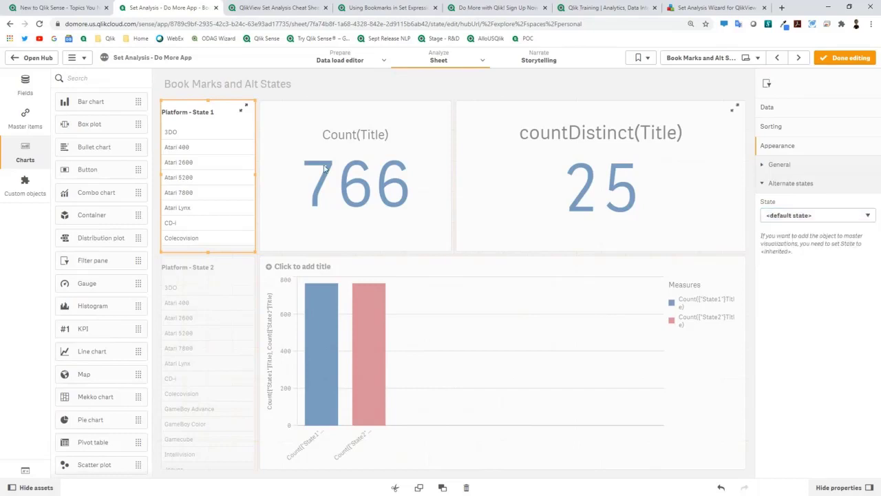
click(846, 58)
Step: Select Atari 2600 and Atari 7800 in Platform - State 1, dropping Count(Title) to 176
click(85, 164)
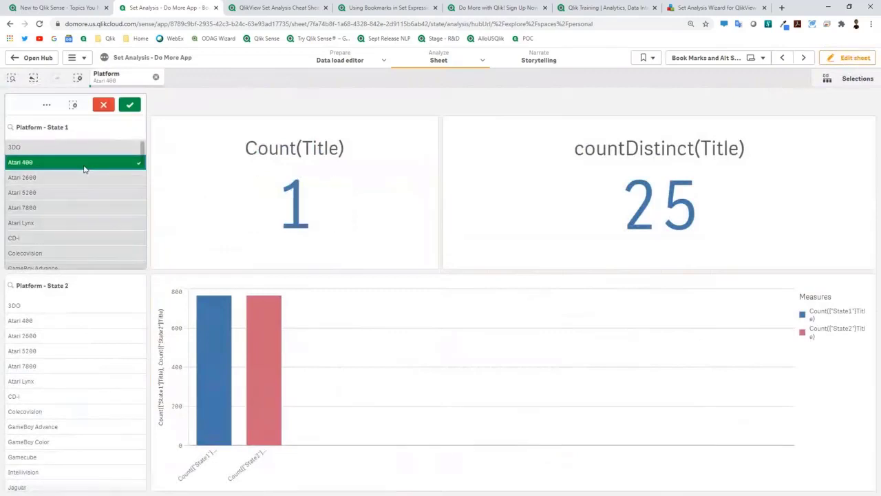
click(84, 170)
click(68, 201)
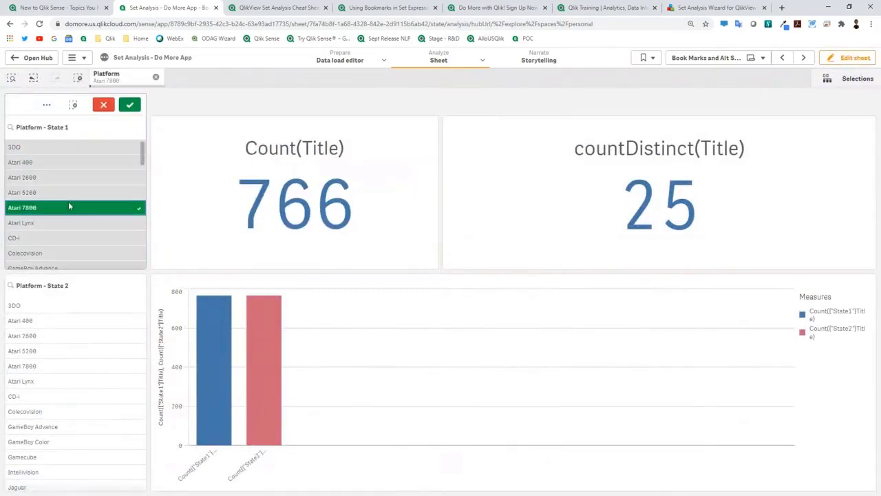
click(65, 180)
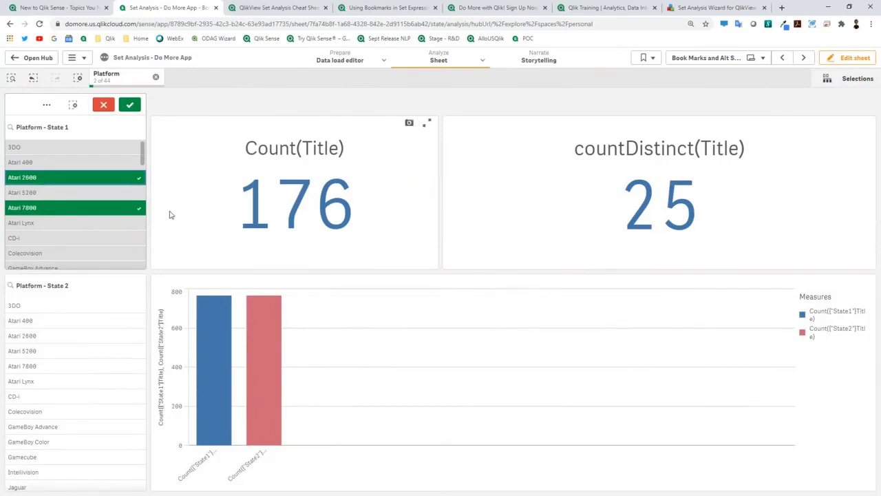
click(129, 104)
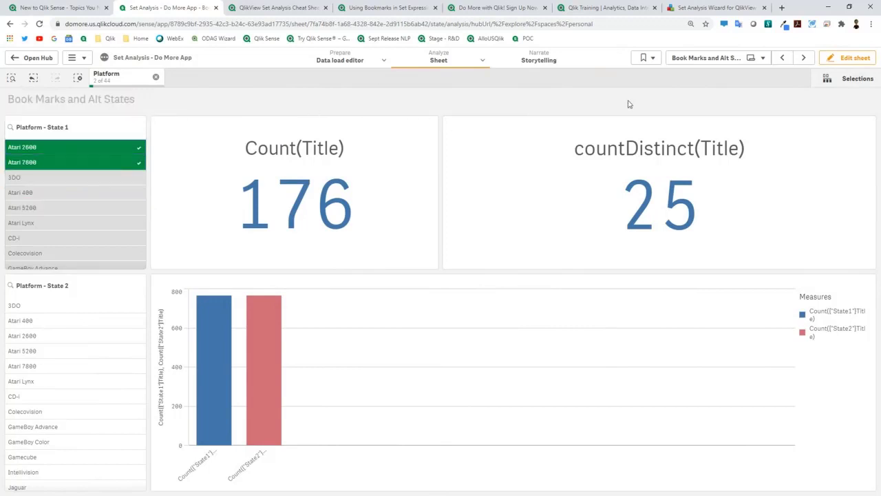
Step: Save the current selection as a bookmark named 2games and return to the hub
click(653, 59)
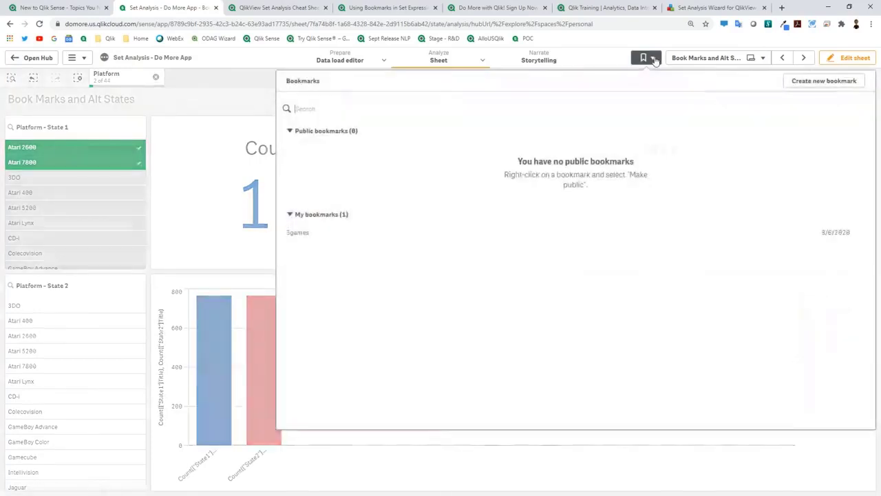
click(819, 82)
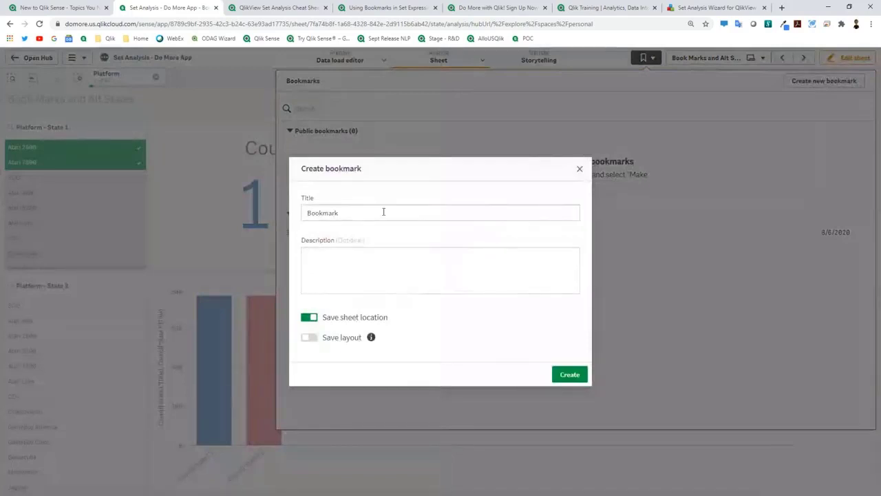
text(2games)
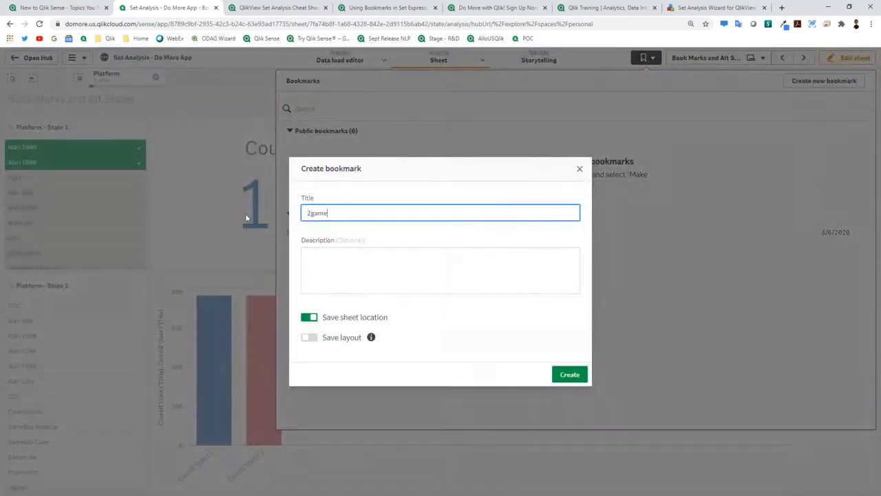
click(569, 374)
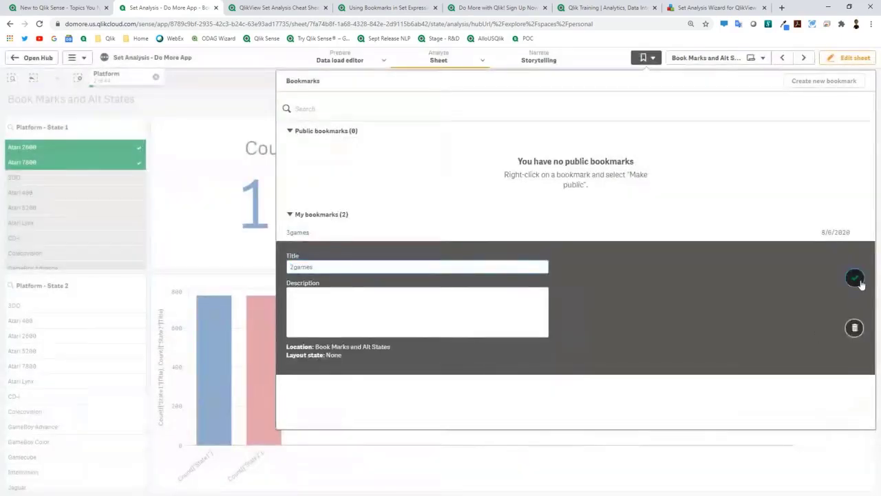
click(856, 279)
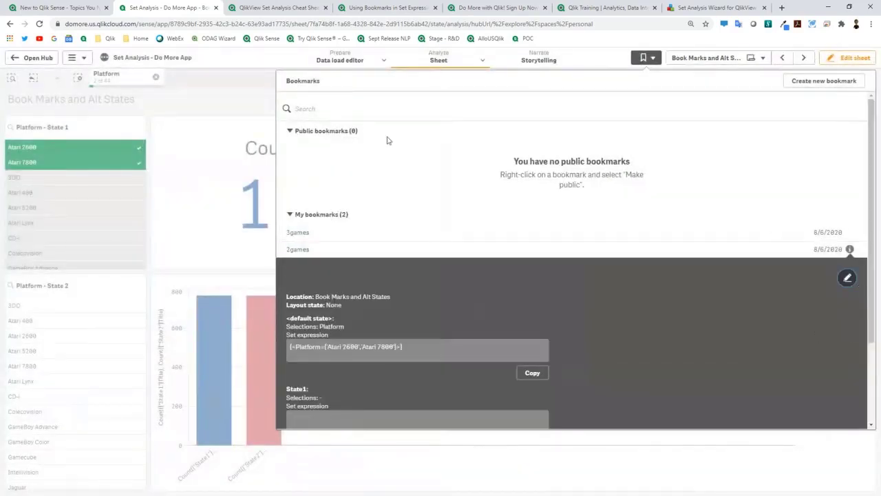
click(38, 58)
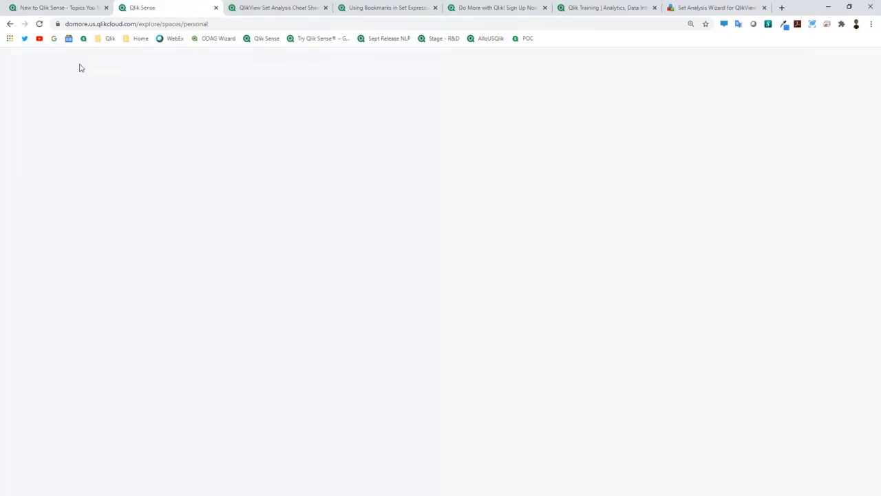
Step: Reopen Set Analysis - Do More App, apply the 2games bookmark, then clear the Platform selection
click(356, 231)
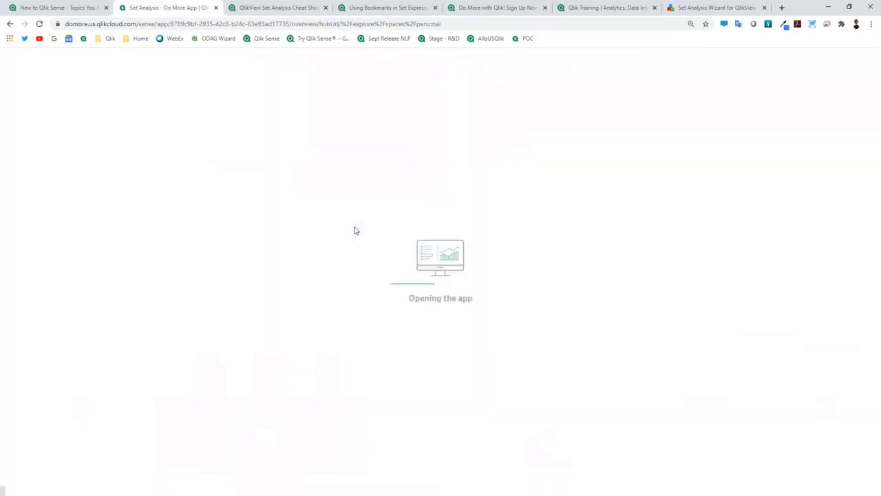
click(74, 171)
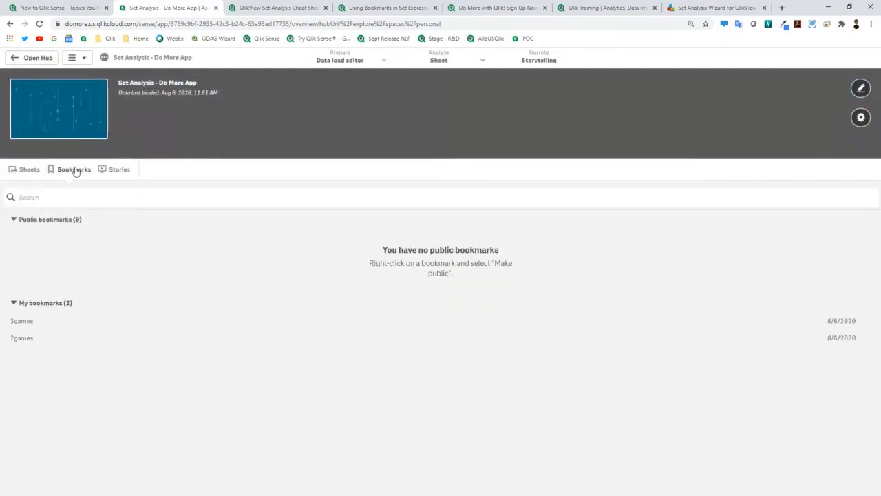
click(28, 339)
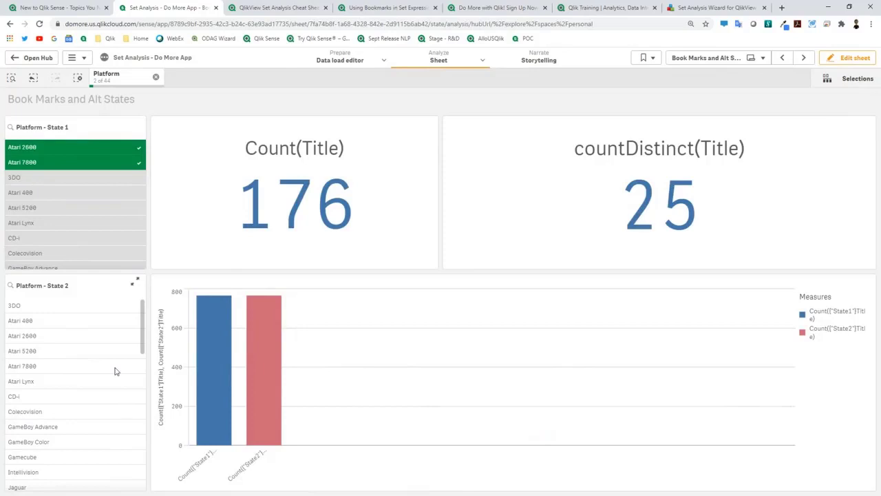
click(155, 77)
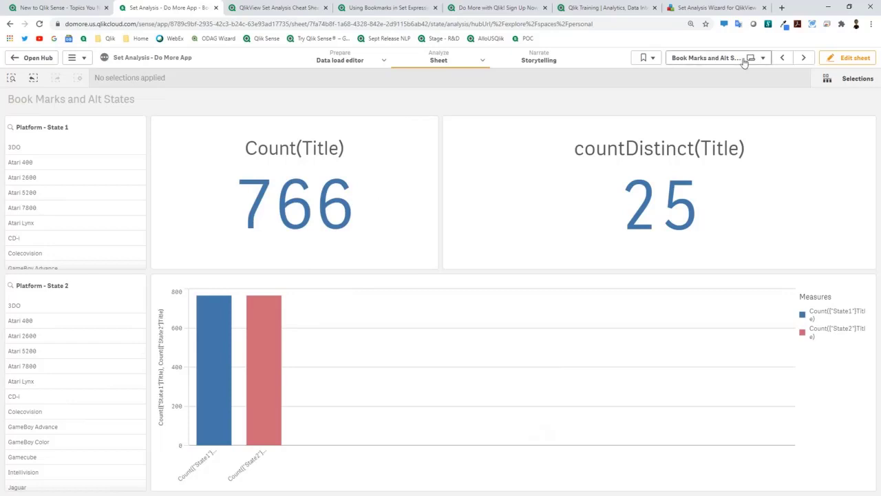
click(854, 59)
Step: Insert the 2games bookmark's set expression into the KPI's Count(Title) measure
click(372, 181)
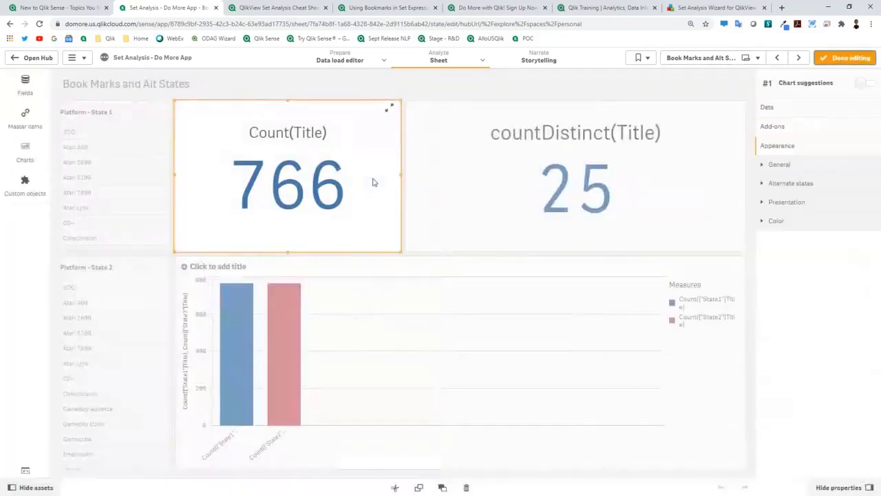
click(792, 108)
click(821, 160)
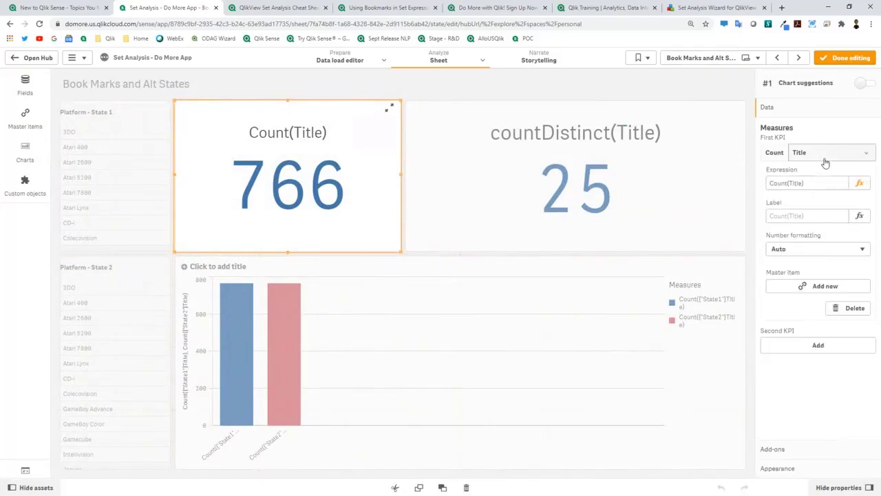
click(859, 184)
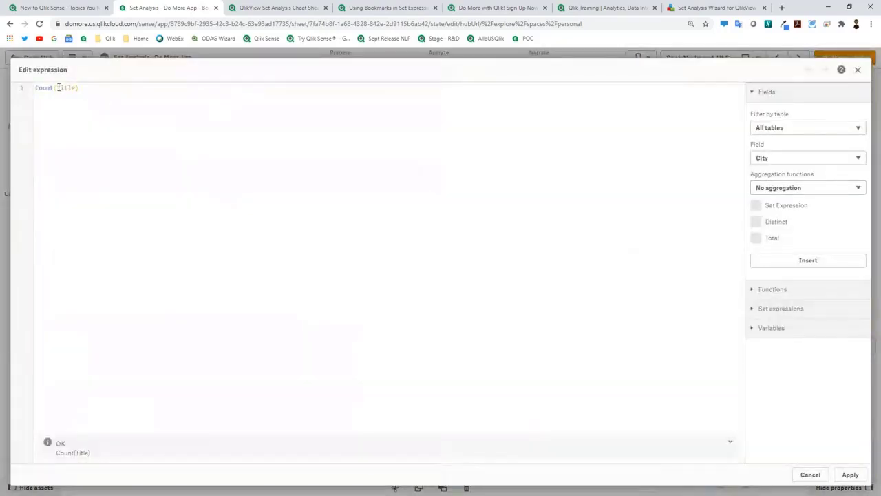
click(59, 88)
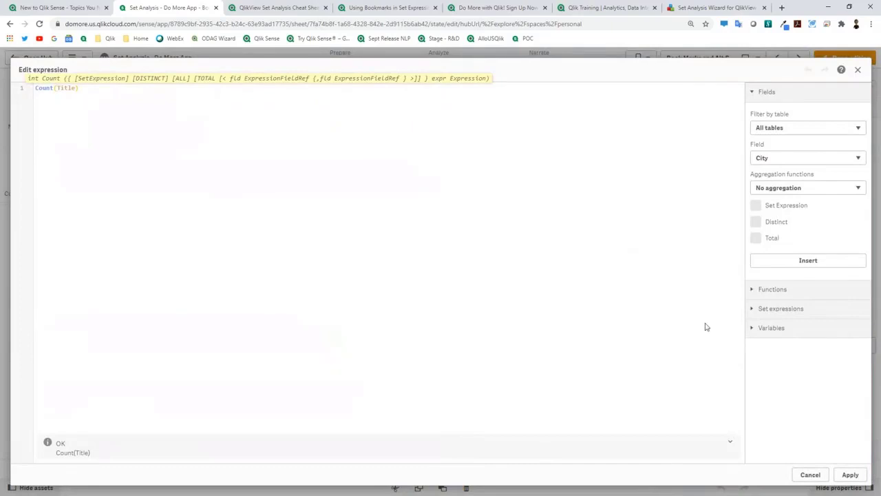
click(782, 310)
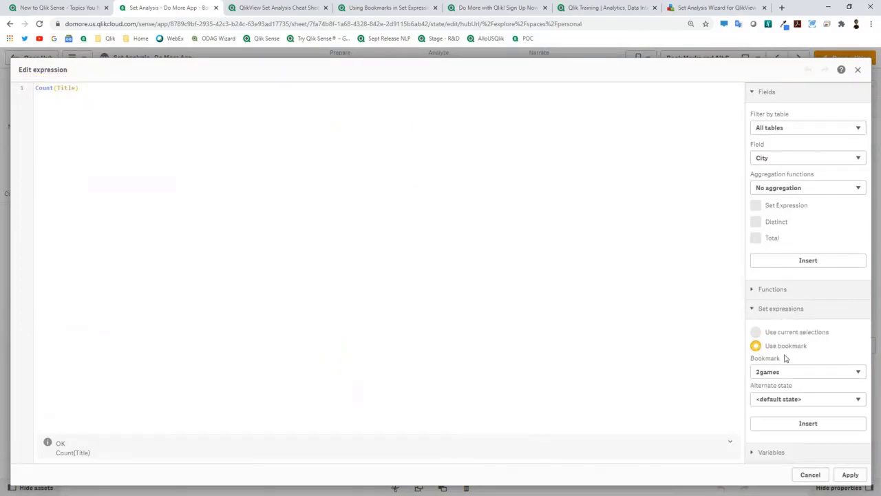
click(803, 424)
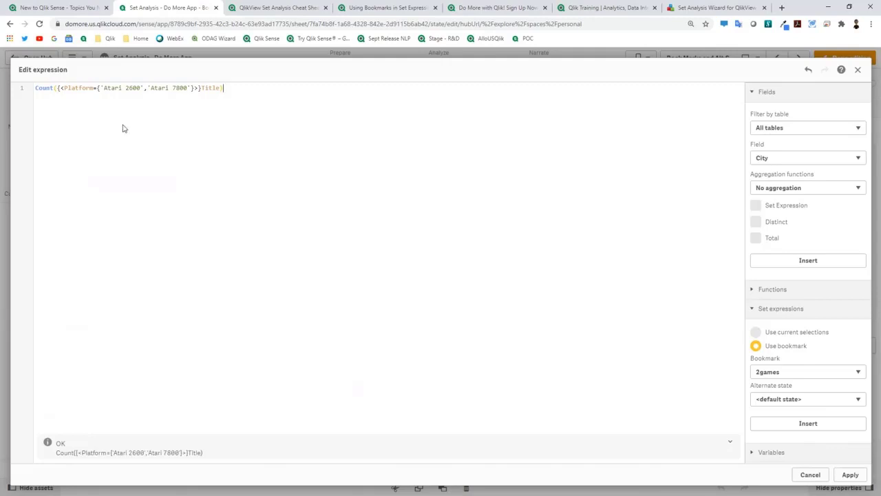
Step: Replace the Atari platform modifier with "2games", giving Count({"2games"}Title), and apply
click(60, 88)
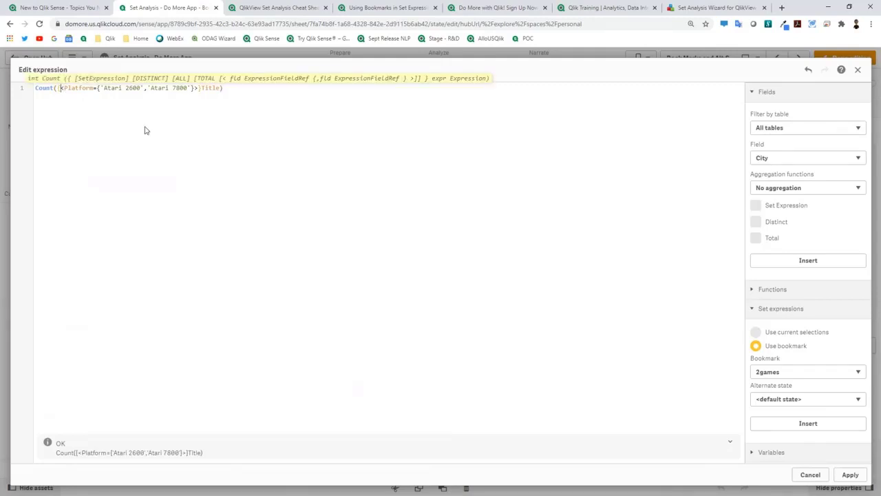
key(shift+End)
key(shift+Left)
key(shift+Left)
key(shift+Left)
key(shift+Left)
key(shift+Left)
key(shift+Left)
key(shift+Left)
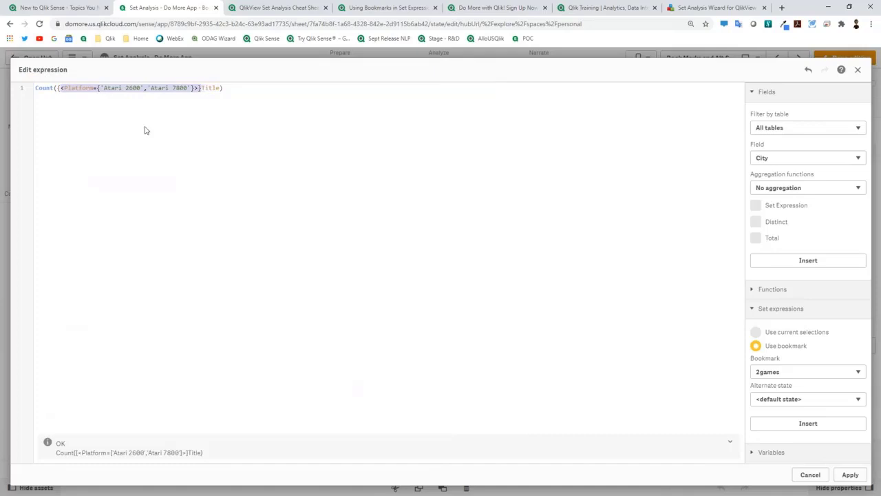
key(BackSpace)
text("")
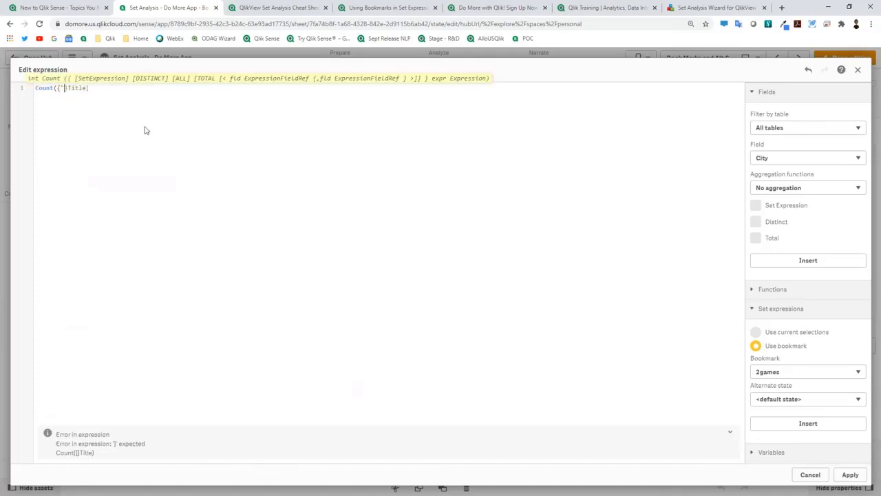
text(2games)
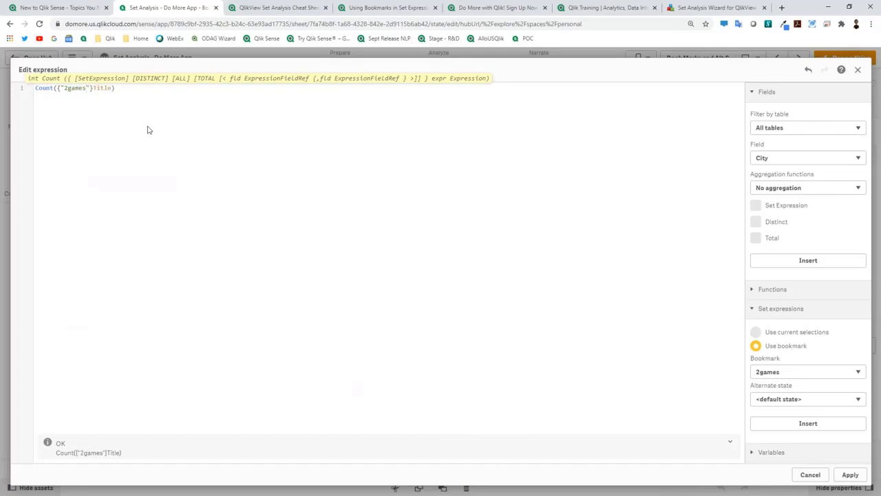
click(851, 476)
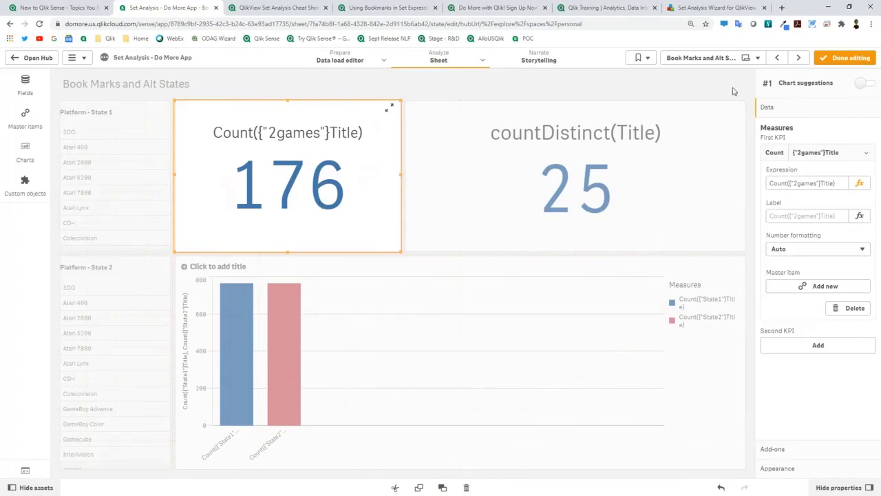
Step: Try selecting Atari Lynx in the Platform - State 1 list, then resume editing
click(833, 64)
click(118, 224)
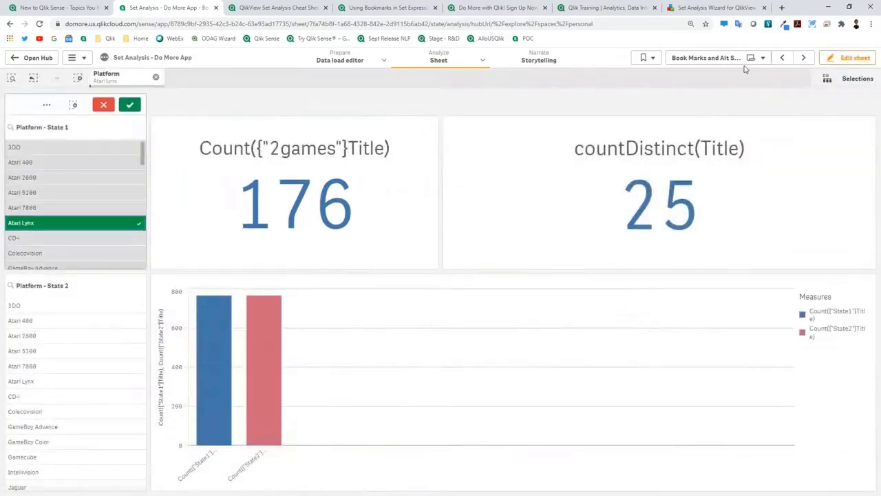
click(852, 58)
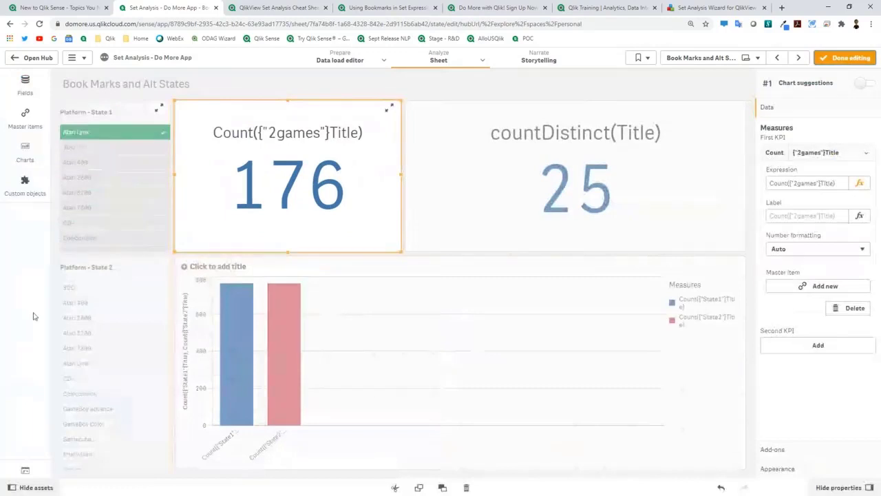
Step: Apply the State1 alternate state to the Platform - State 1 list and finish editing
click(28, 114)
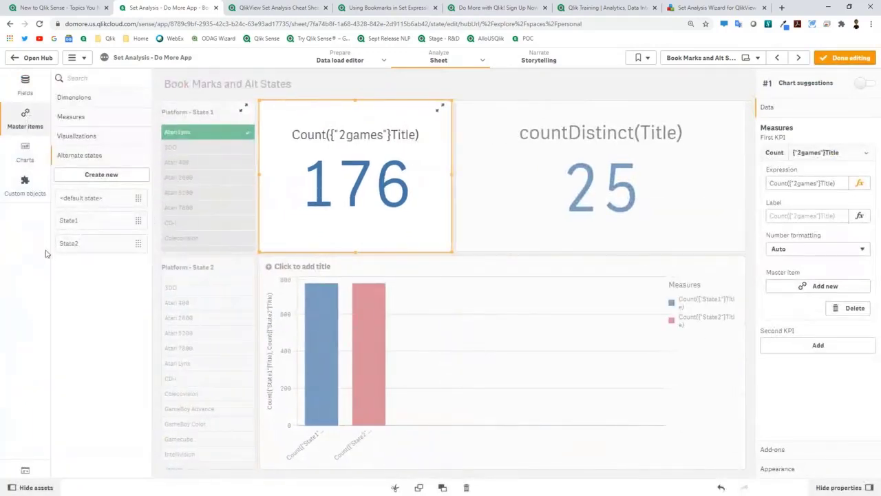
drag(93, 222, 175, 202)
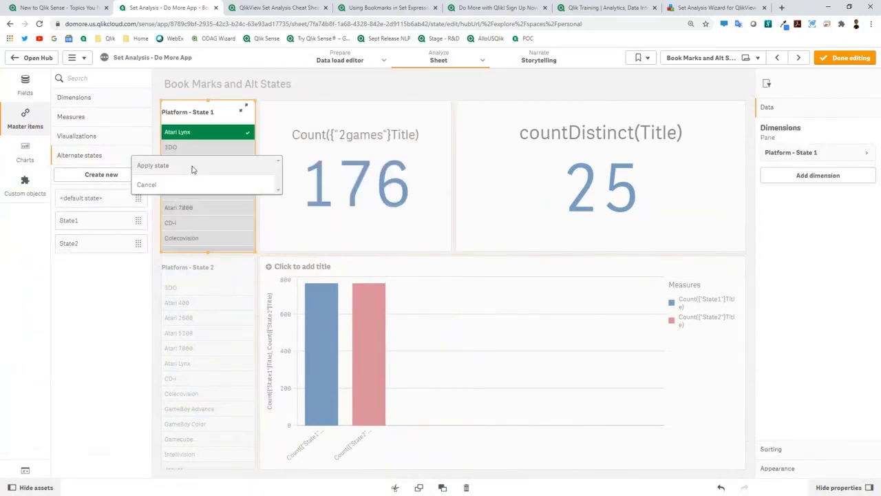
click(193, 167)
click(851, 59)
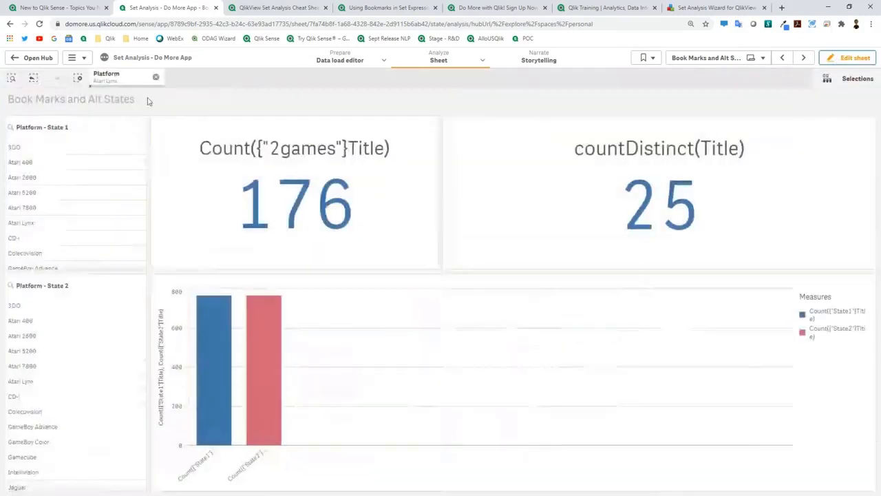
click(852, 57)
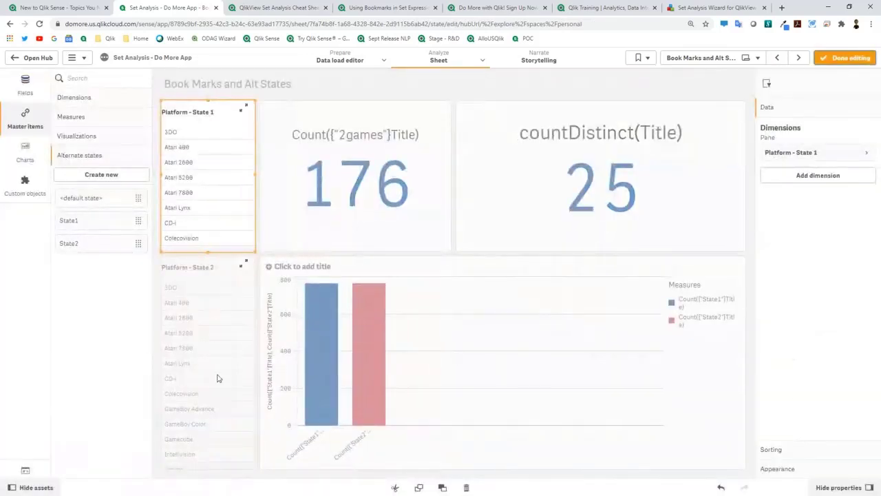
click(831, 61)
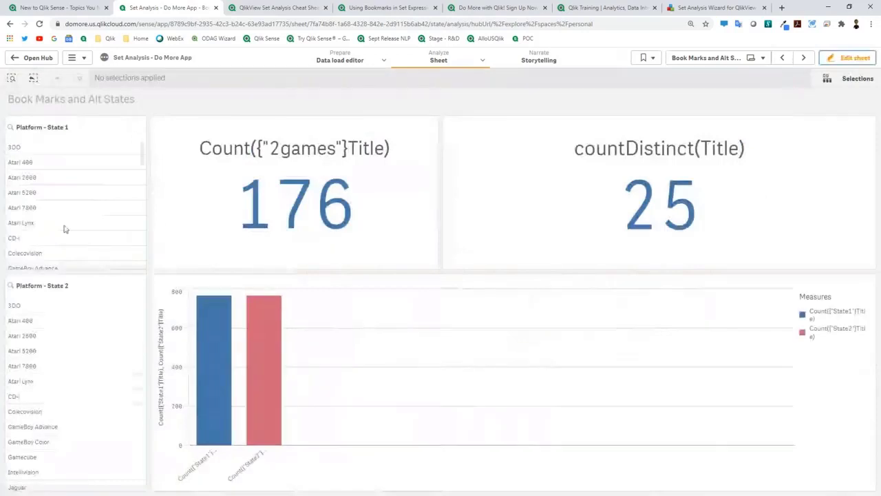
Step: Pick seven platforms (Atari 400 to 3DO) in State 1 and Atari 7800 plus Colecovision in State 2
click(50, 207)
click(49, 192)
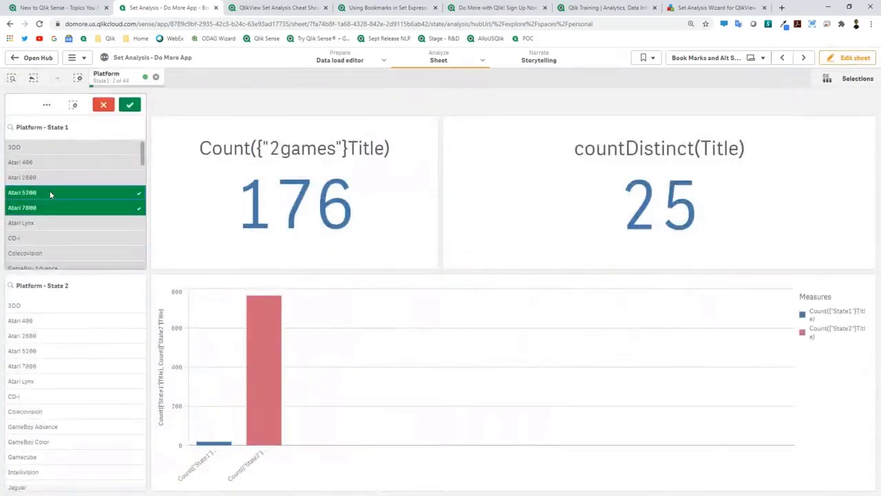
click(56, 163)
click(54, 239)
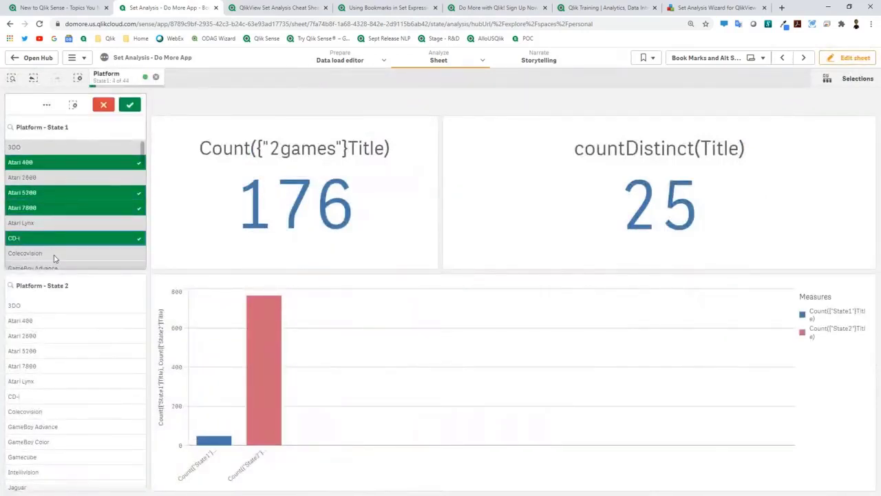
click(57, 362)
click(61, 411)
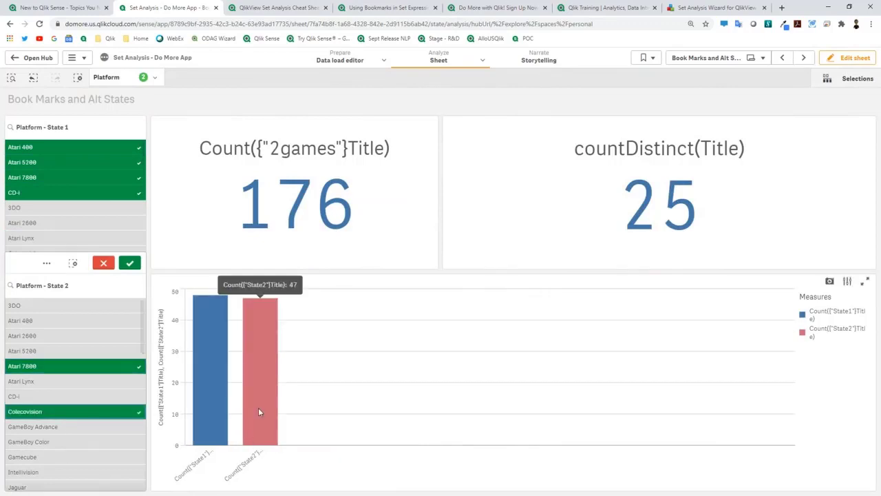
click(73, 221)
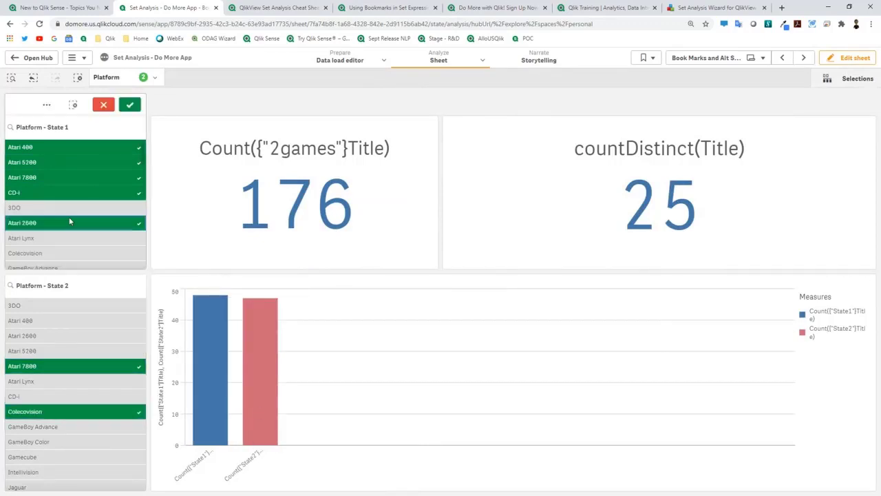
click(55, 238)
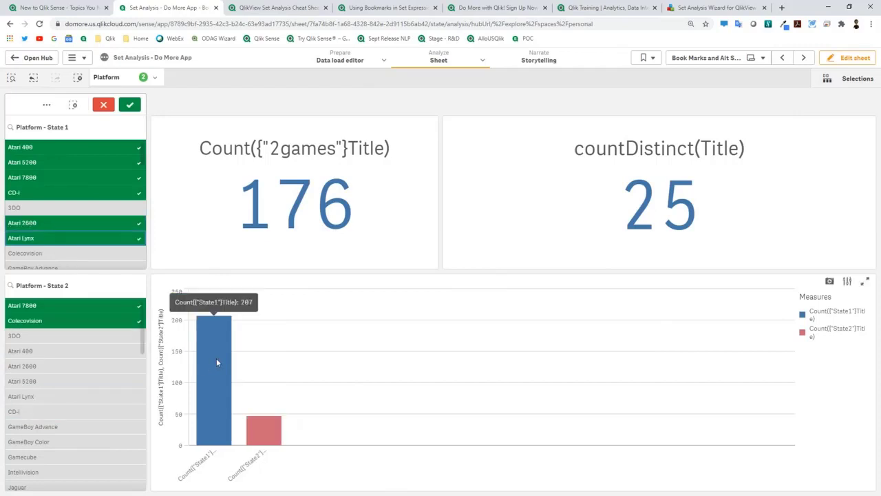
click(90, 365)
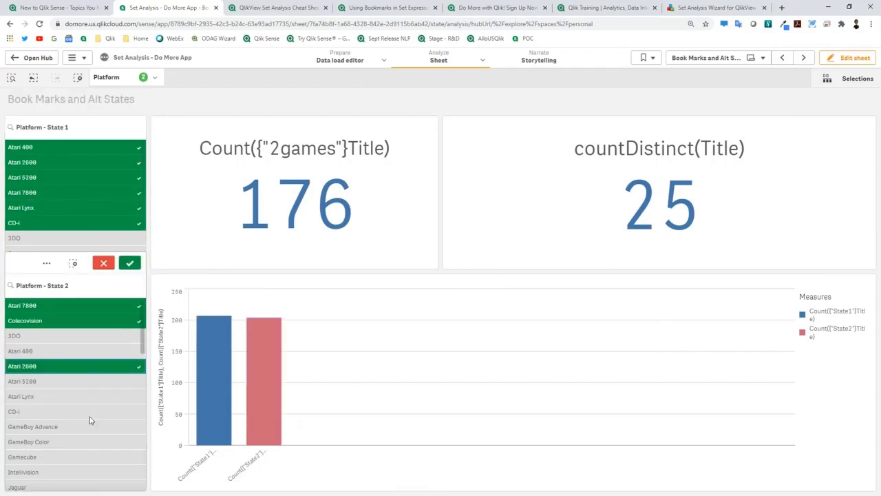
click(79, 366)
click(86, 237)
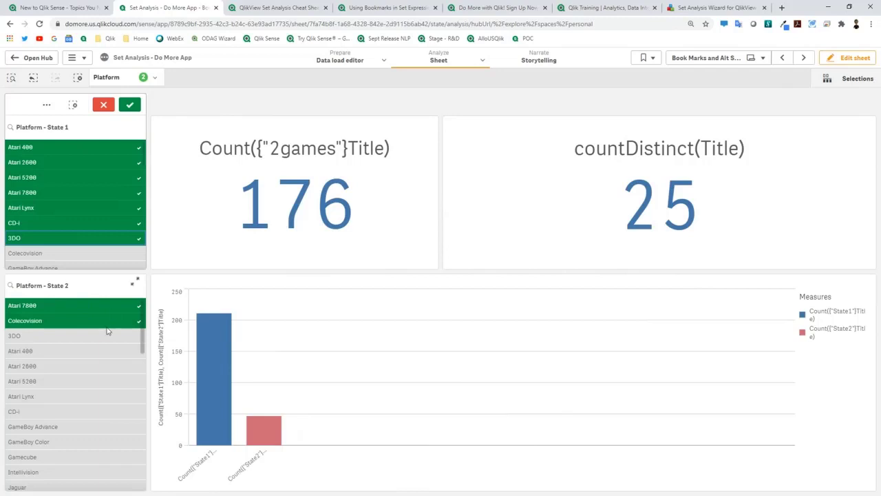
Step: Review the bar chart's State1 and State2 measures, then advance to the Functions / Formulas sheet
click(853, 57)
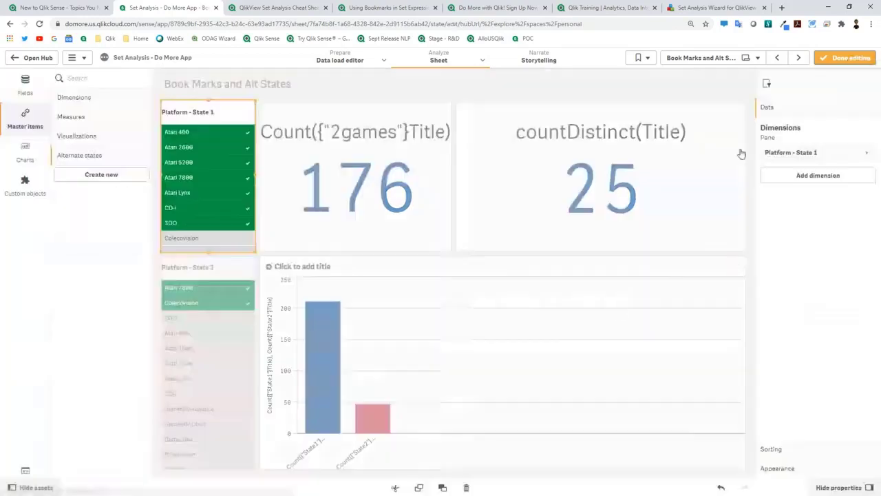
click(604, 313)
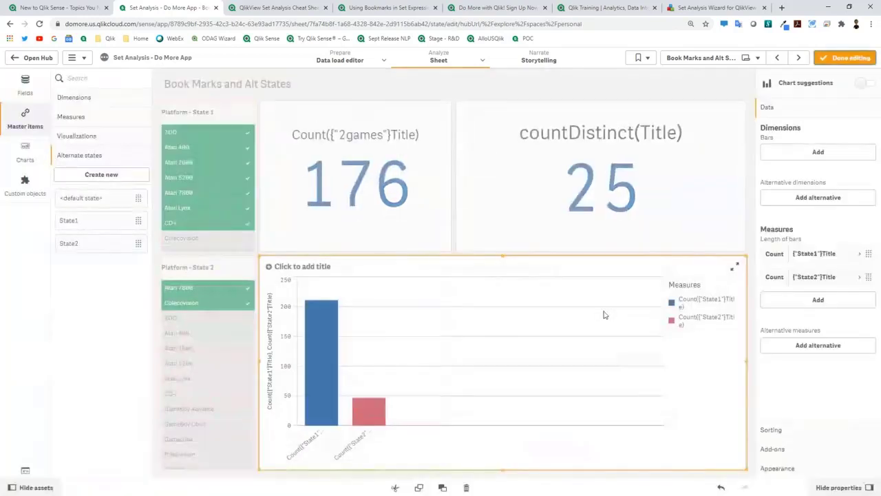
click(835, 259)
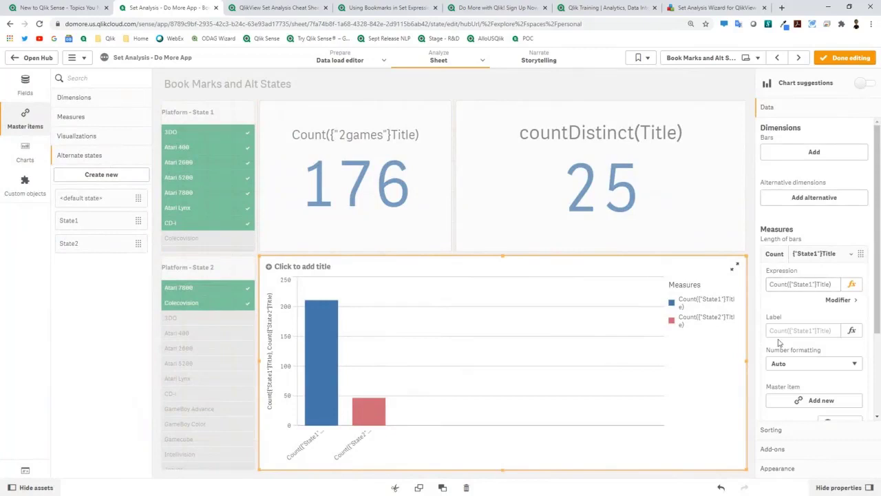
scroll(804, 374, down, 1)
scroll(804, 374, down, 1)
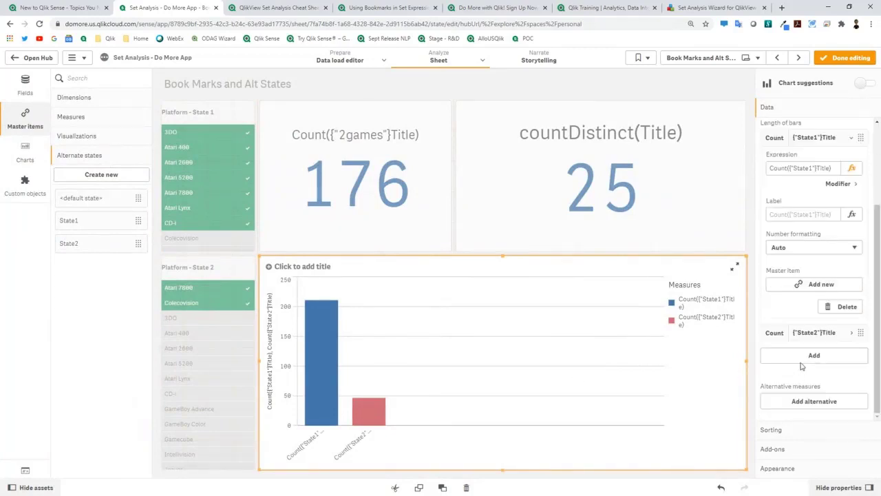
click(806, 335)
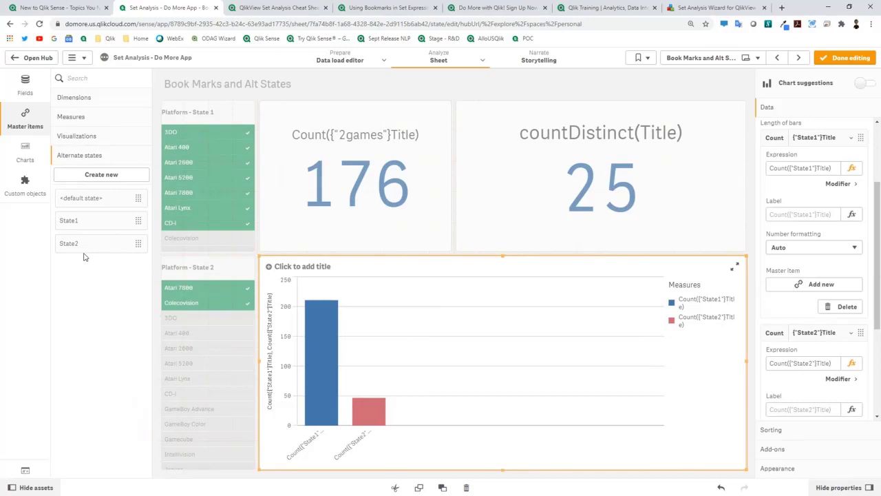
click(800, 60)
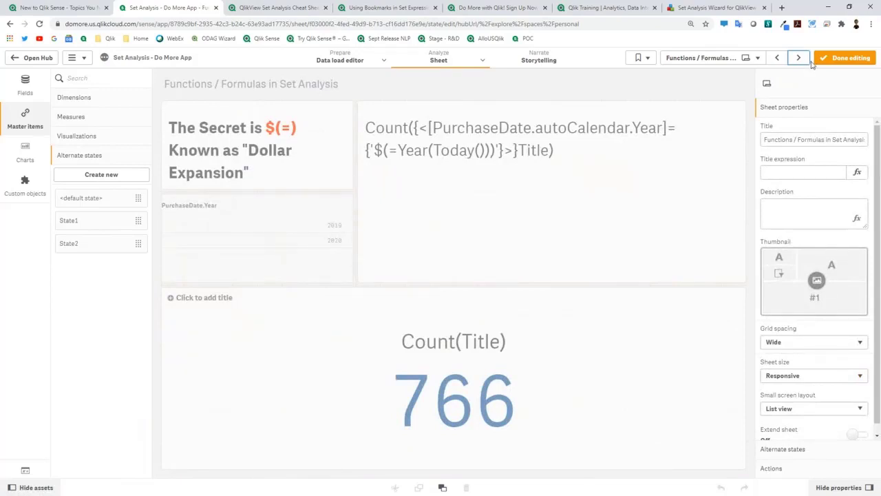
Step: Move to Calendar Based Measures and list its two COUNT Title YTD master measures
click(800, 59)
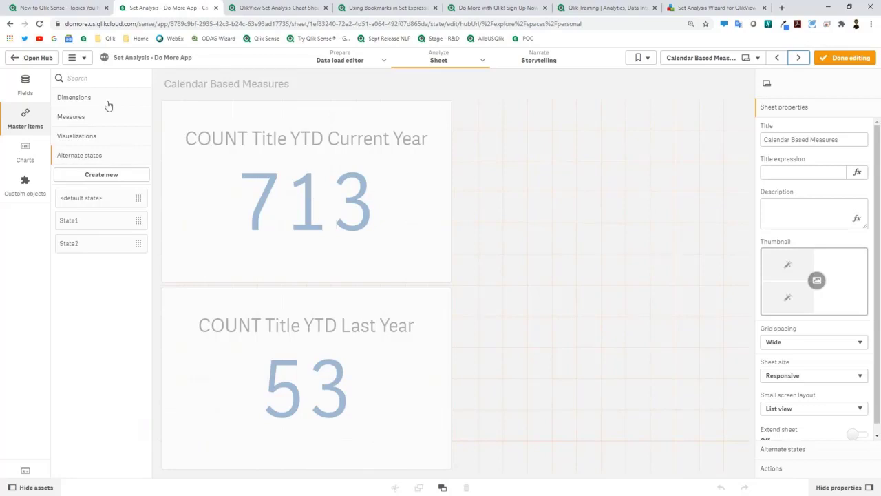
click(71, 117)
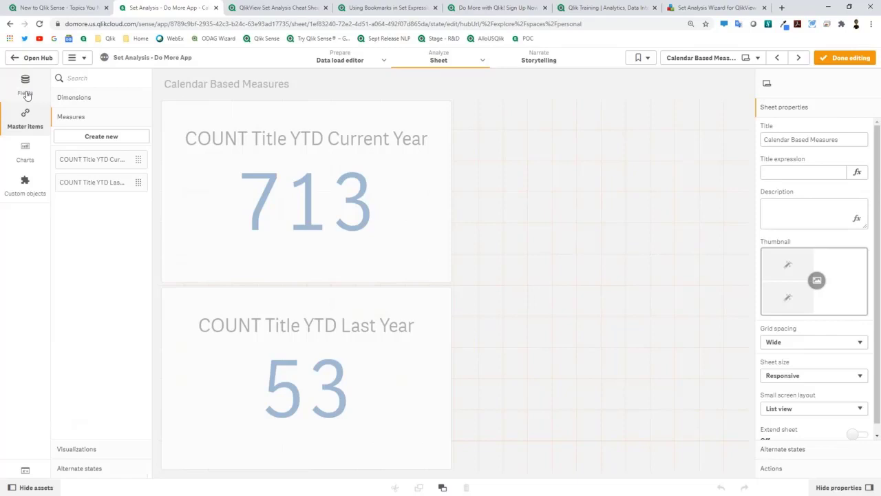
Step: Delete the current-year and last-year YTD KPIs from the sheet
right_click(210, 211)
click(235, 239)
right_click(245, 319)
key(Escape)
key(Delete)
Step: Delete both COUNT Title YTD master measures and bring up the Fields list
right_click(110, 160)
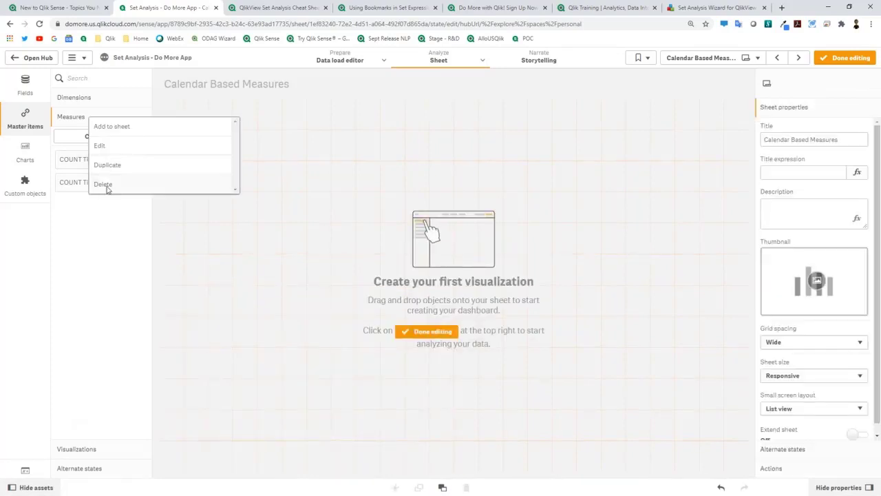
click(103, 183)
click(550, 296)
right_click(94, 160)
click(107, 182)
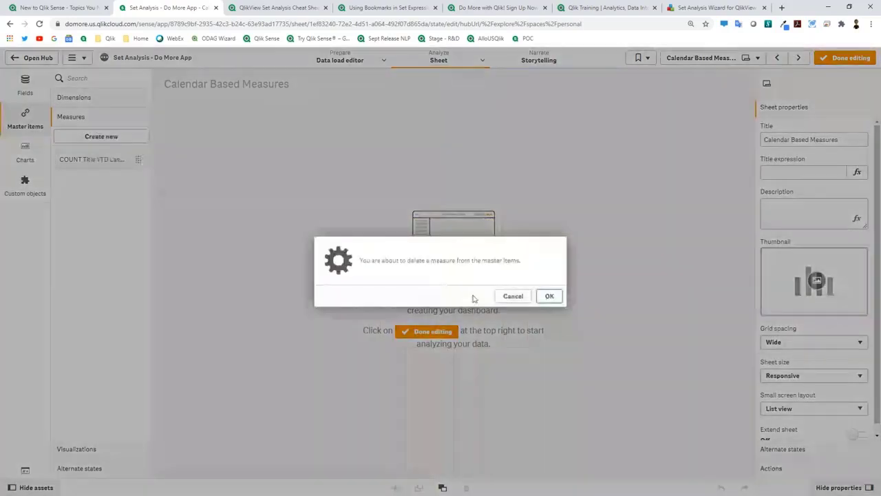
click(549, 296)
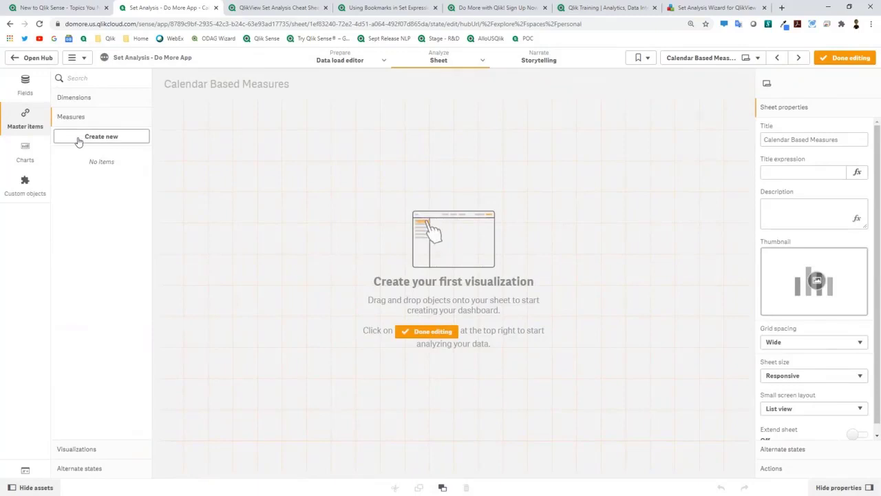
click(28, 89)
scroll(107, 227, down, 1)
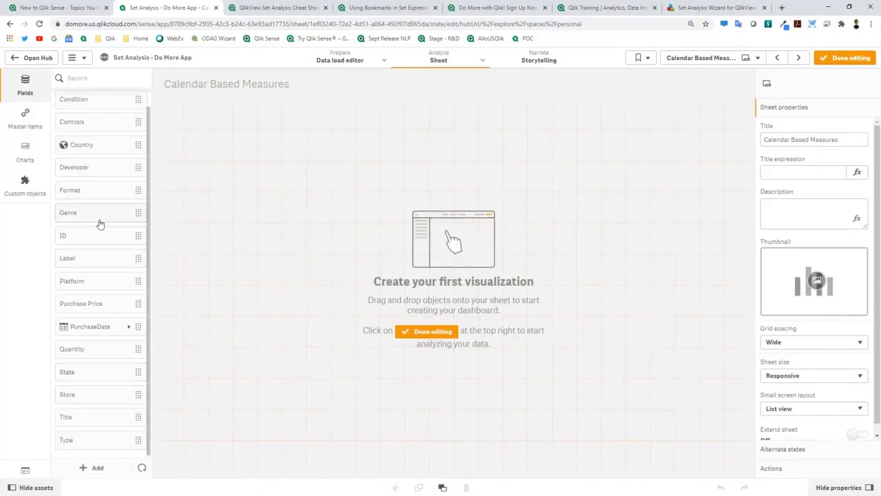
Step: Start calendar measures on PurchaseDate, aggregating Title with Count
click(99, 218)
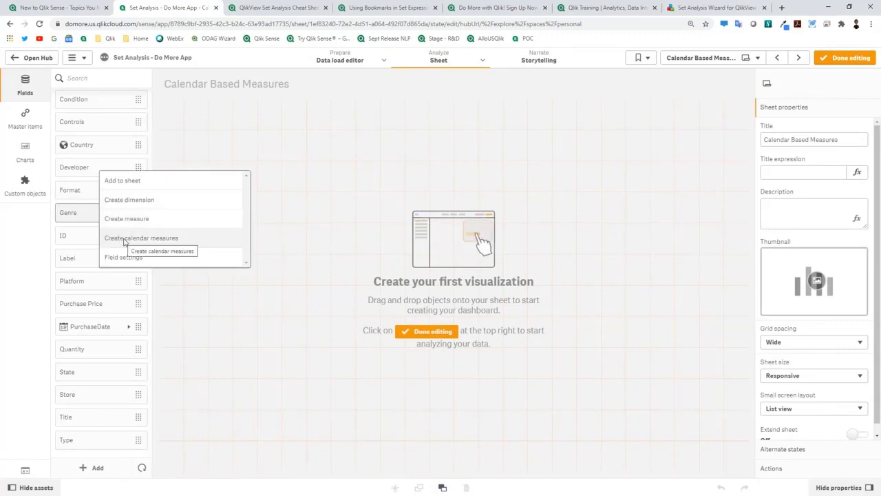
click(125, 238)
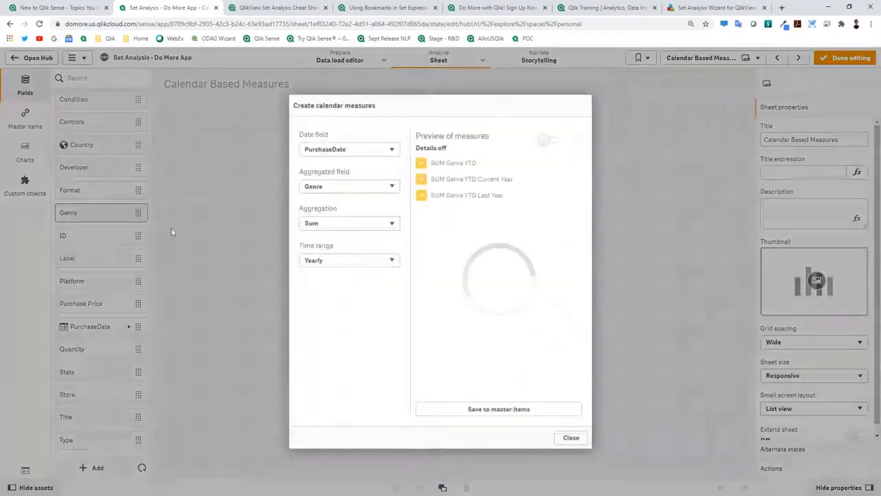
click(339, 150)
click(338, 152)
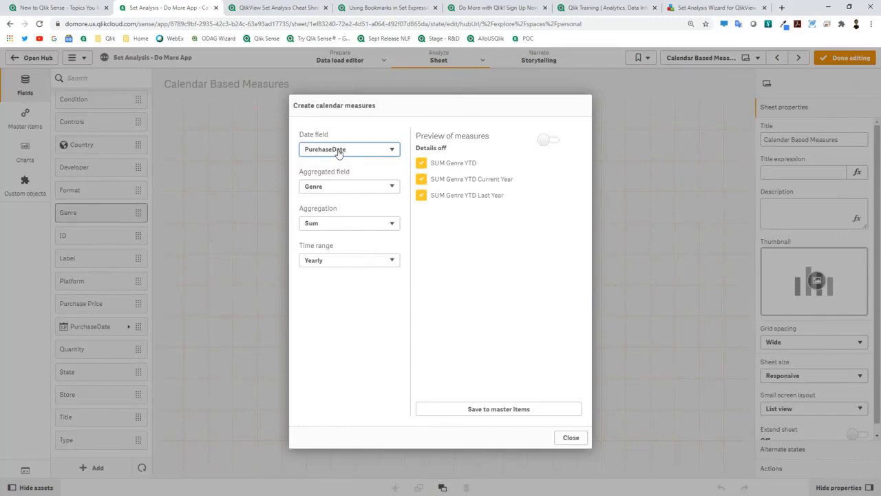
click(350, 187)
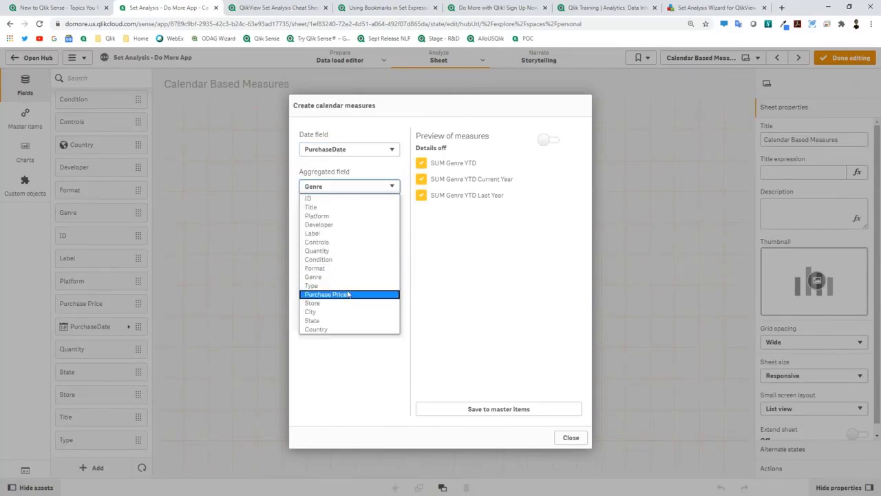
click(334, 207)
click(344, 223)
click(338, 244)
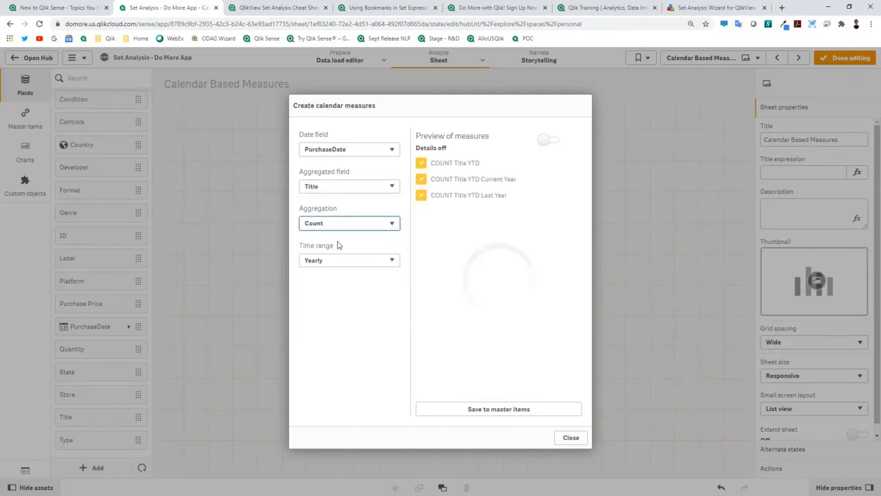
Step: Choose the Yearly range, exclude plain COUNT Title YTD, and save the rest as master items
click(338, 261)
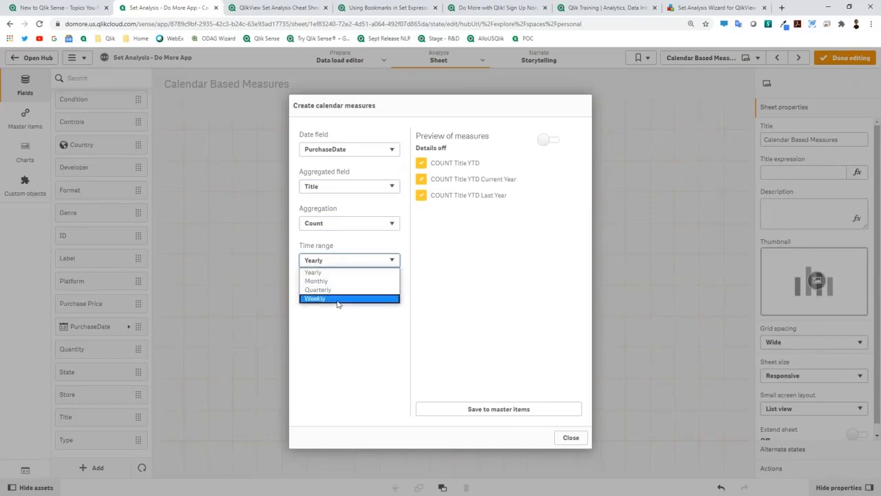
click(338, 274)
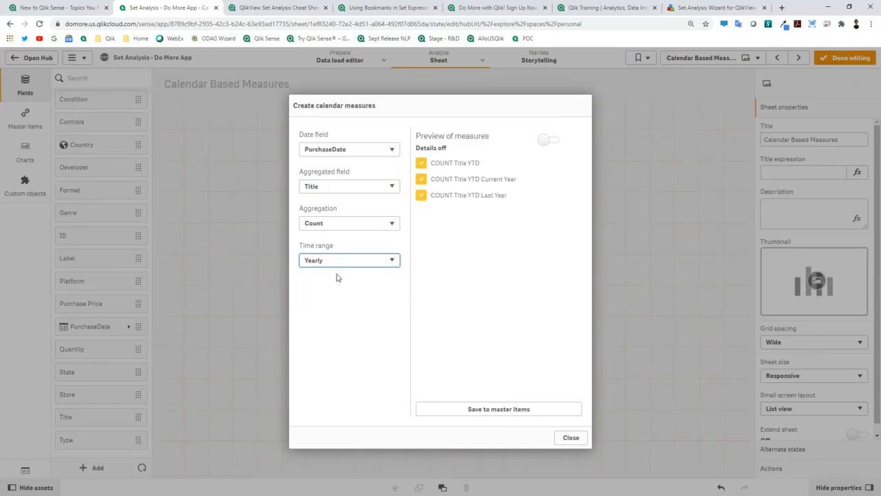
click(421, 164)
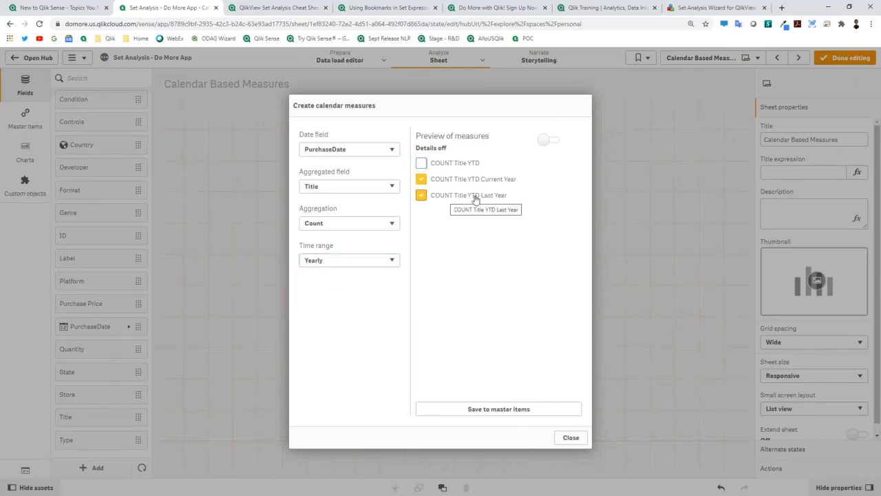
click(536, 409)
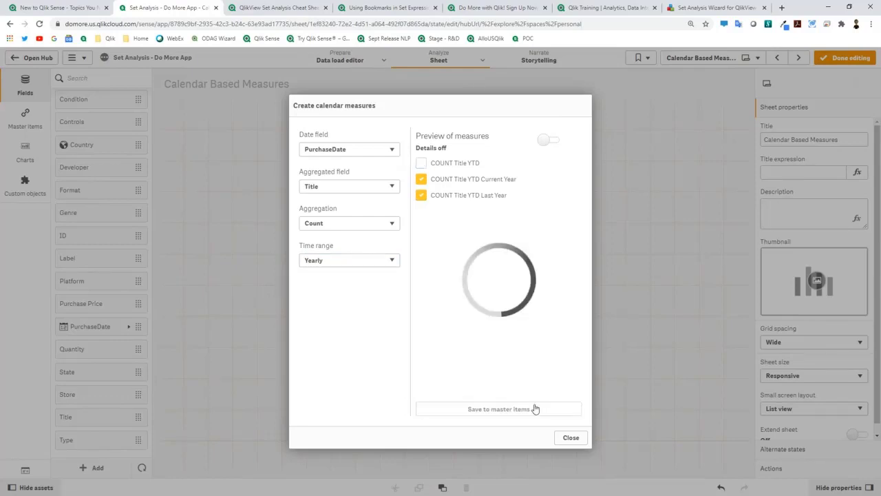
click(571, 438)
Step: Place the Current Year YTD KPI, unlink the Last Year KPI's measure, and view its expression
drag(126, 162, 199, 151)
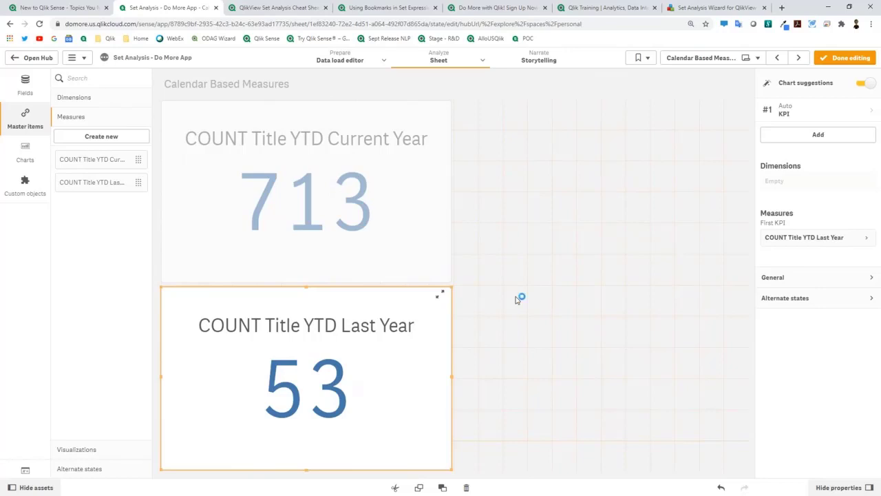
click(804, 237)
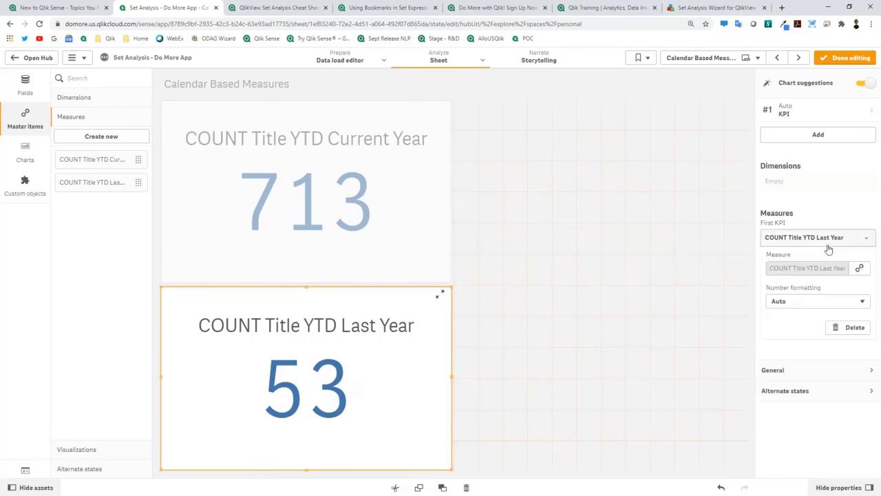
click(859, 268)
click(551, 297)
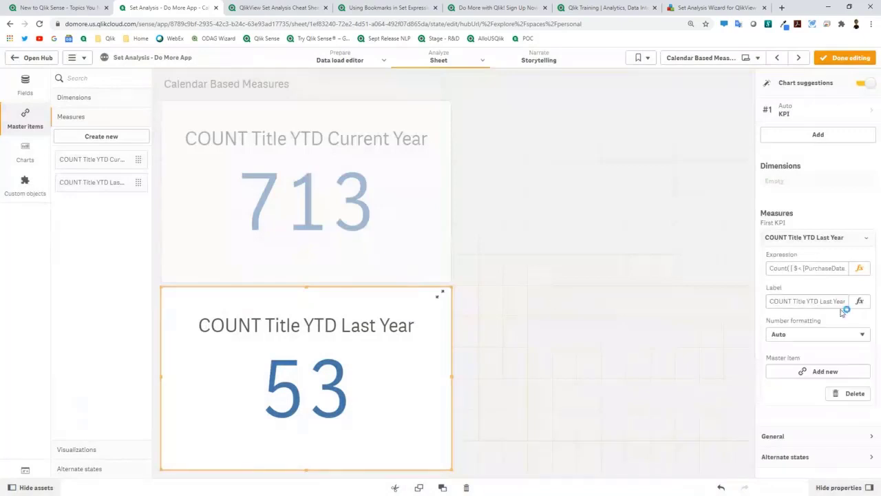
click(860, 269)
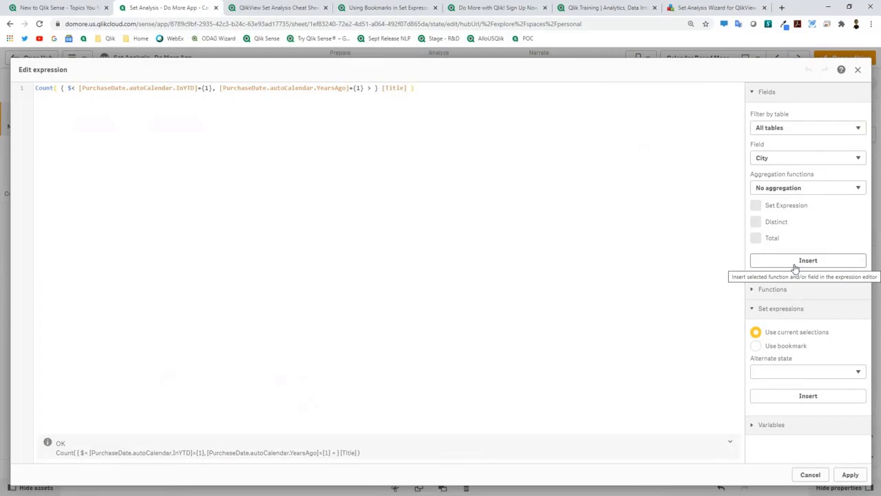
click(821, 477)
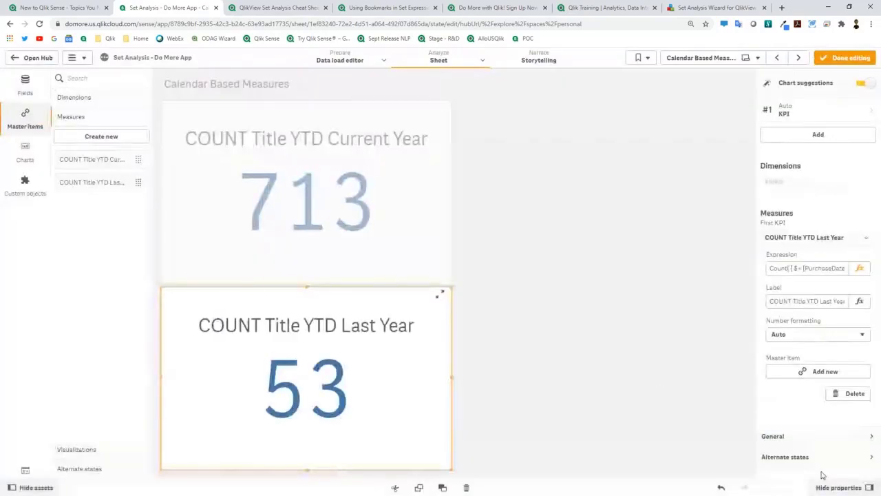
click(663, 379)
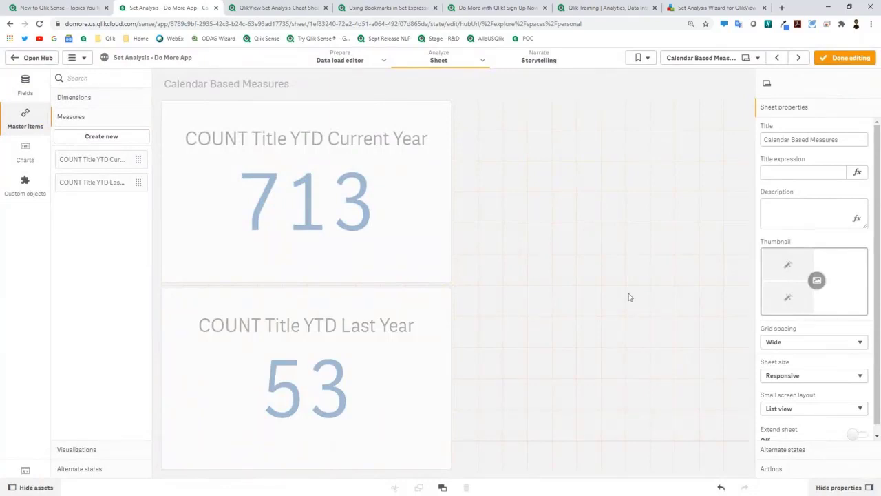
Step: Delete the existing Count(Title) bar chart on the Measure Modifiers sheet and show chart types
click(801, 58)
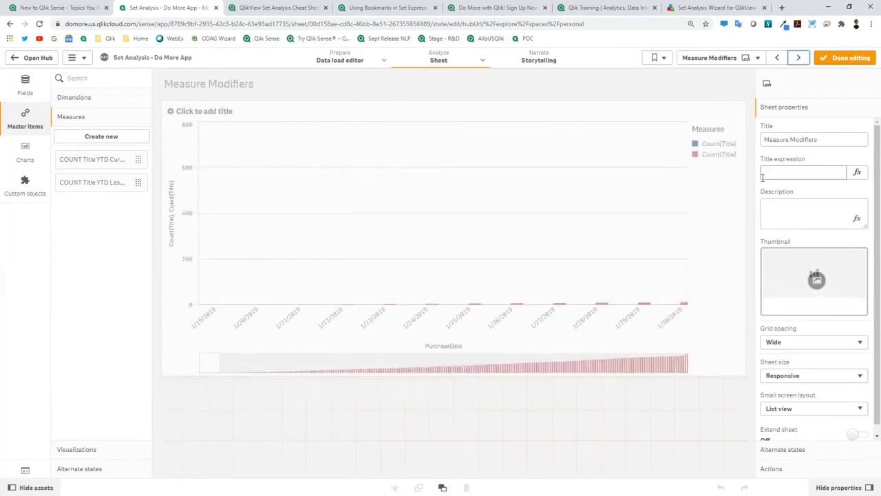
right_click(674, 251)
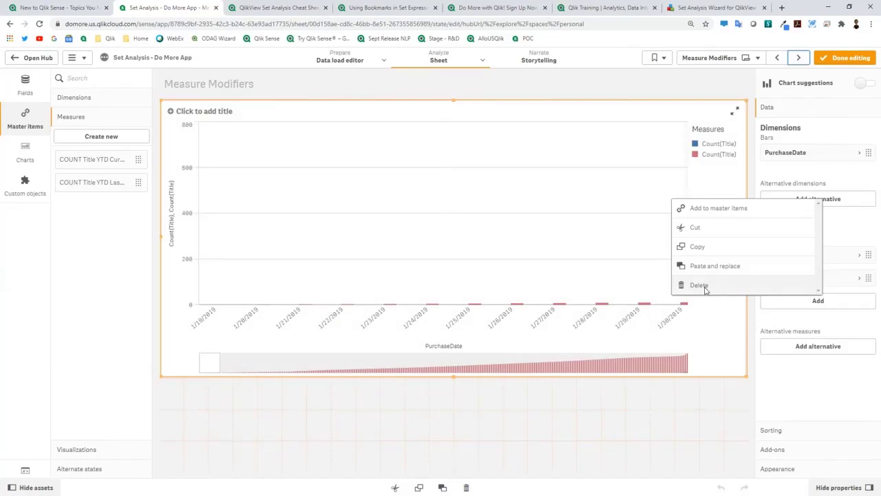
click(699, 285)
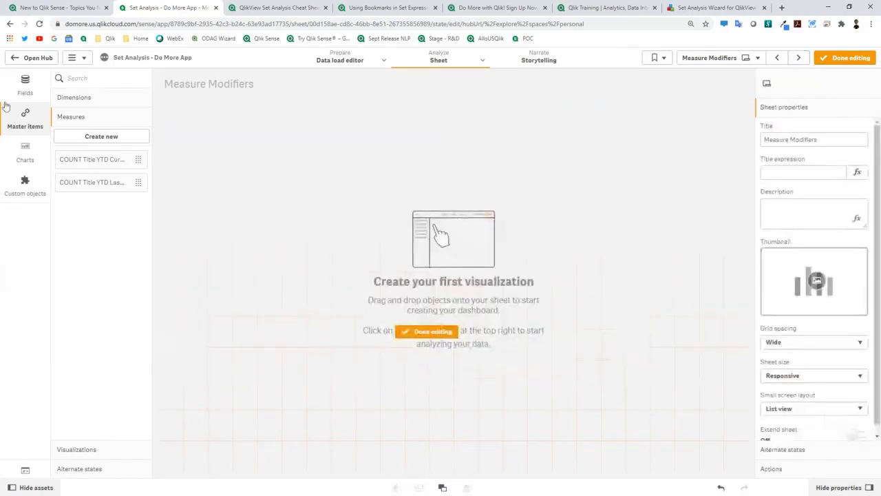
click(25, 153)
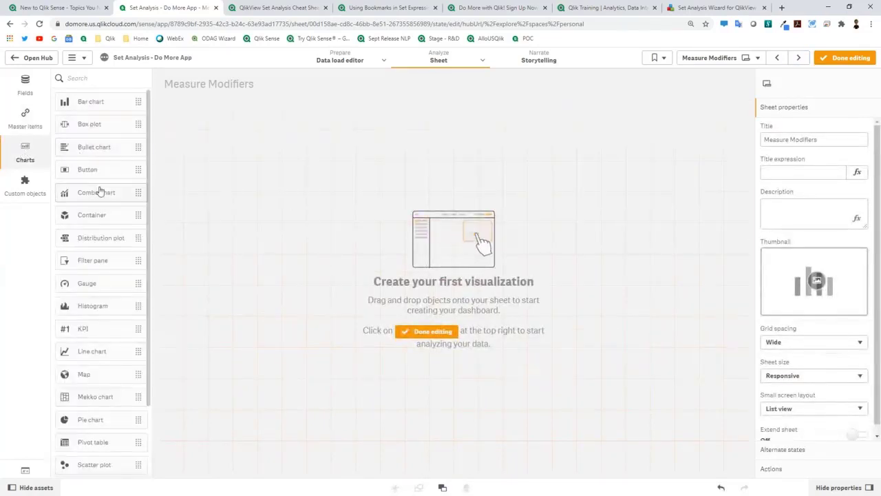
Step: Place a line chart with measure Count(Title) and dimension PurchaseDate
drag(99, 352, 747, 439)
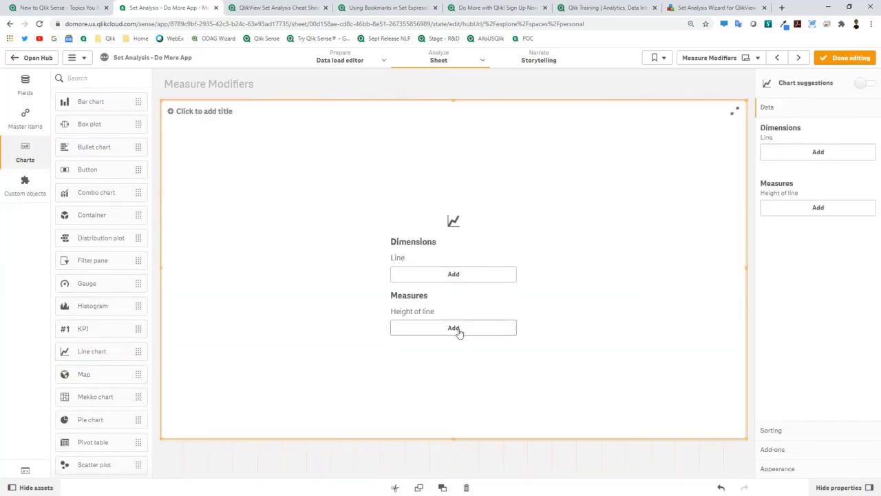
click(459, 329)
scroll(581, 361, down, 10)
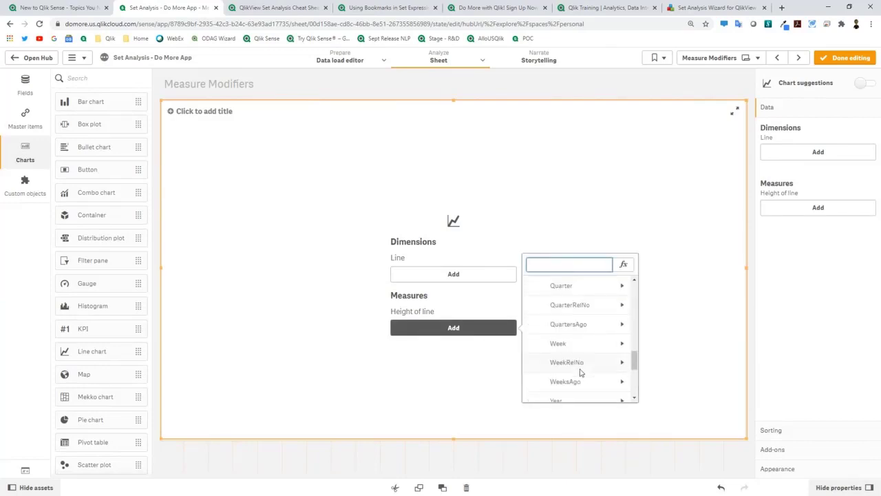
click(588, 375)
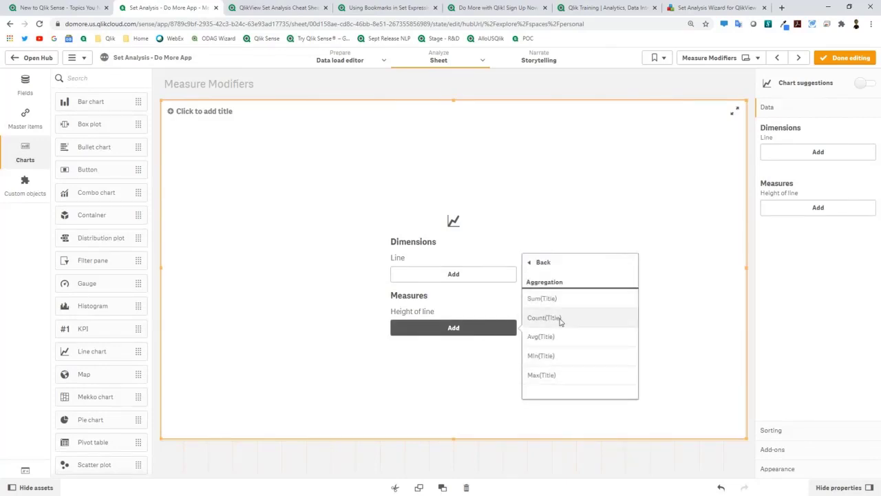
click(560, 321)
click(474, 278)
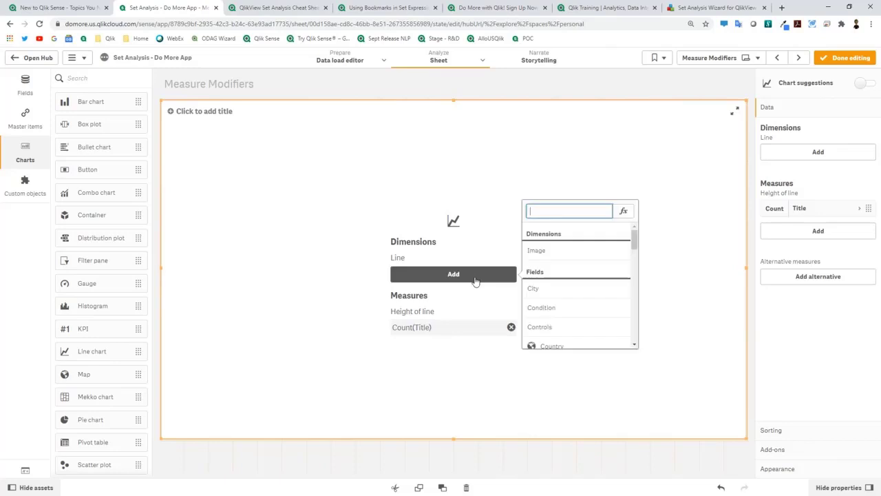
drag(634, 239, 640, 272)
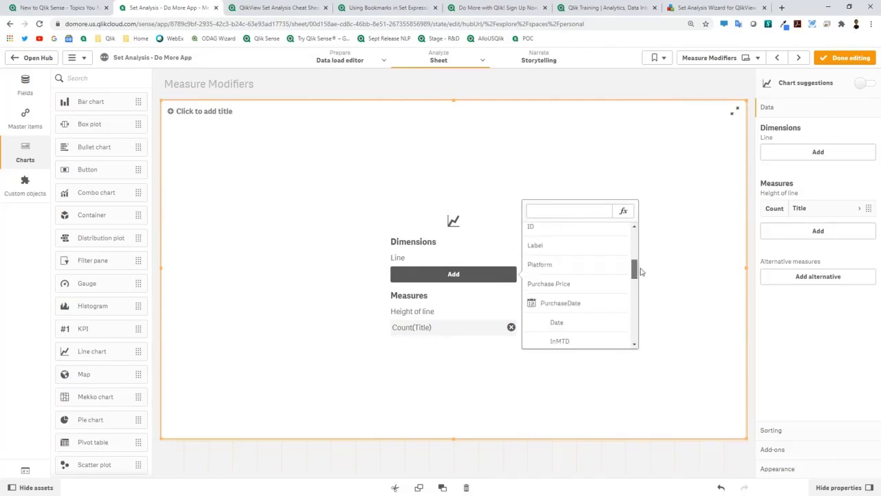
click(612, 303)
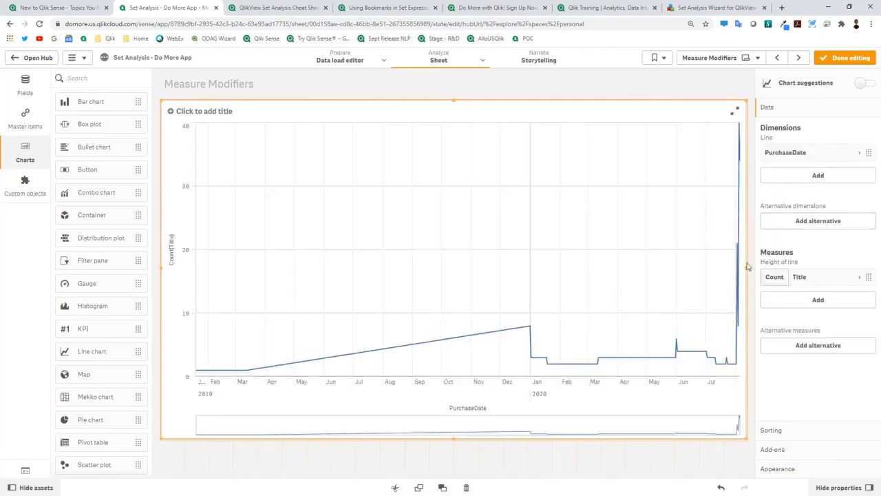
Step: Convert the line chart to a bar chart with vertical presentation
drag(95, 105, 454, 255)
click(455, 269)
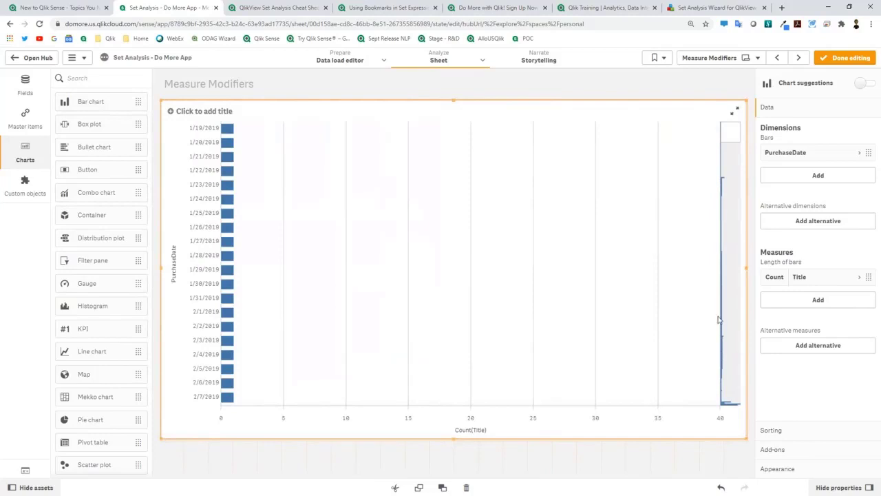
click(785, 473)
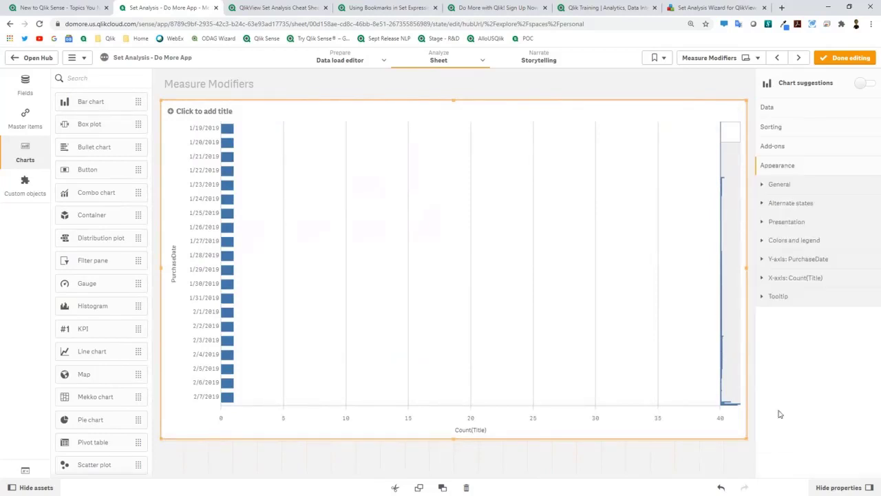
click(792, 221)
click(793, 275)
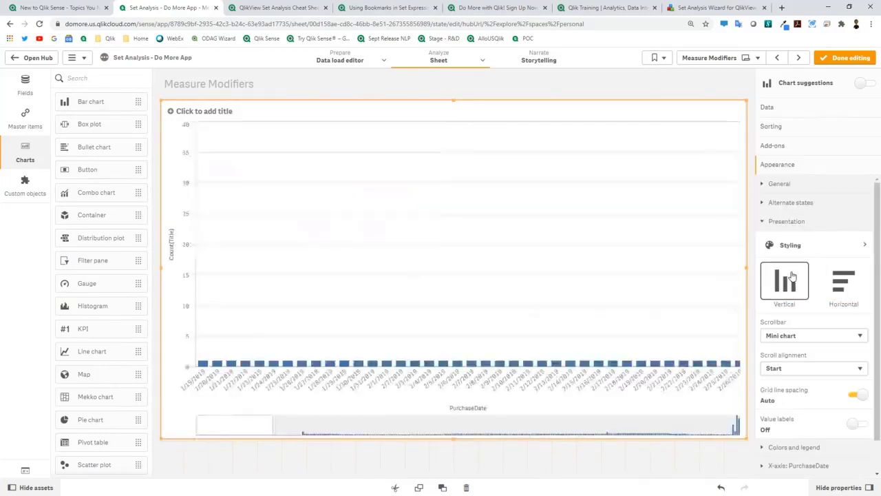
click(784, 112)
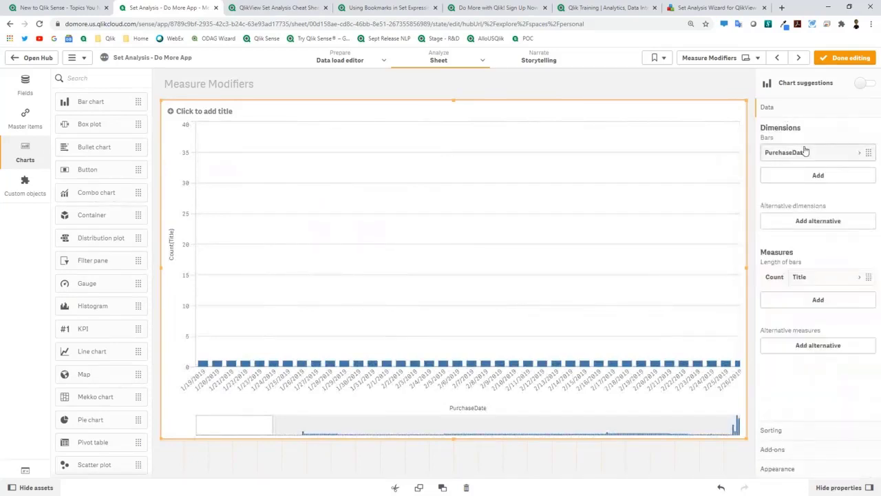
Step: Give Count(Title) a full-range Accumulation modifier and enlarge the RangeSum output expression box
click(801, 278)
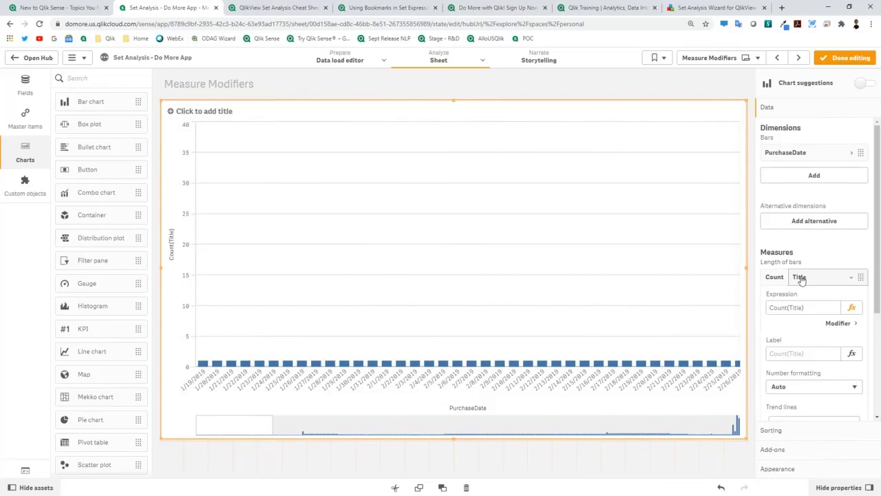
click(837, 323)
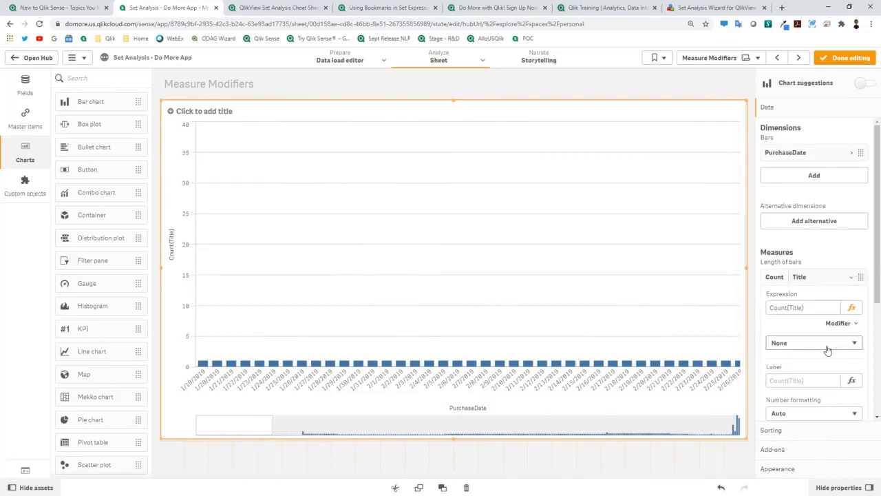
click(827, 344)
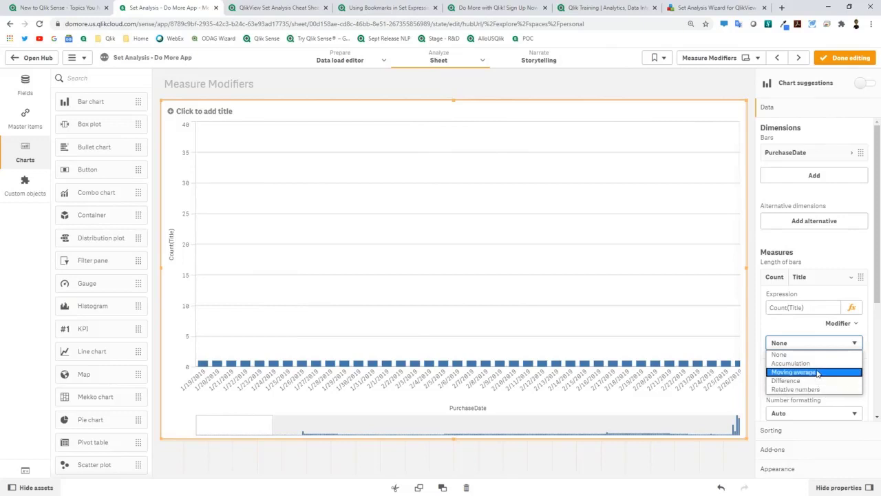
click(818, 364)
click(816, 378)
click(814, 389)
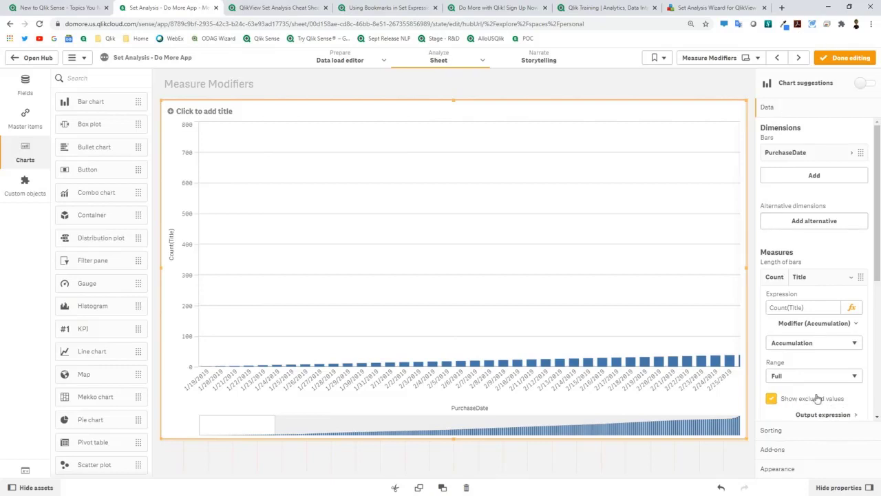
click(825, 414)
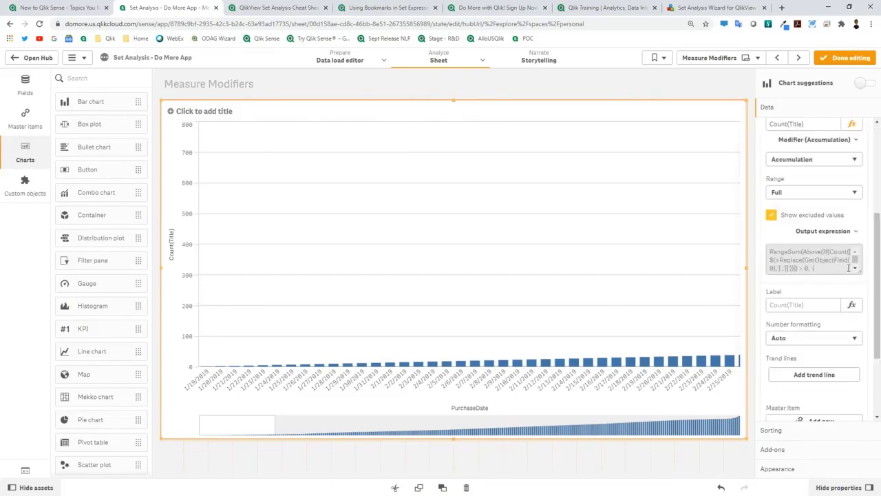
drag(859, 271, 877, 379)
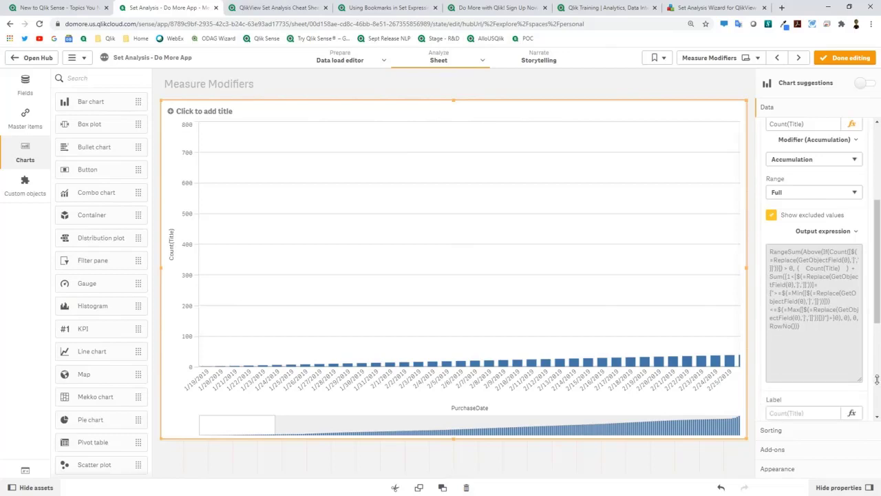